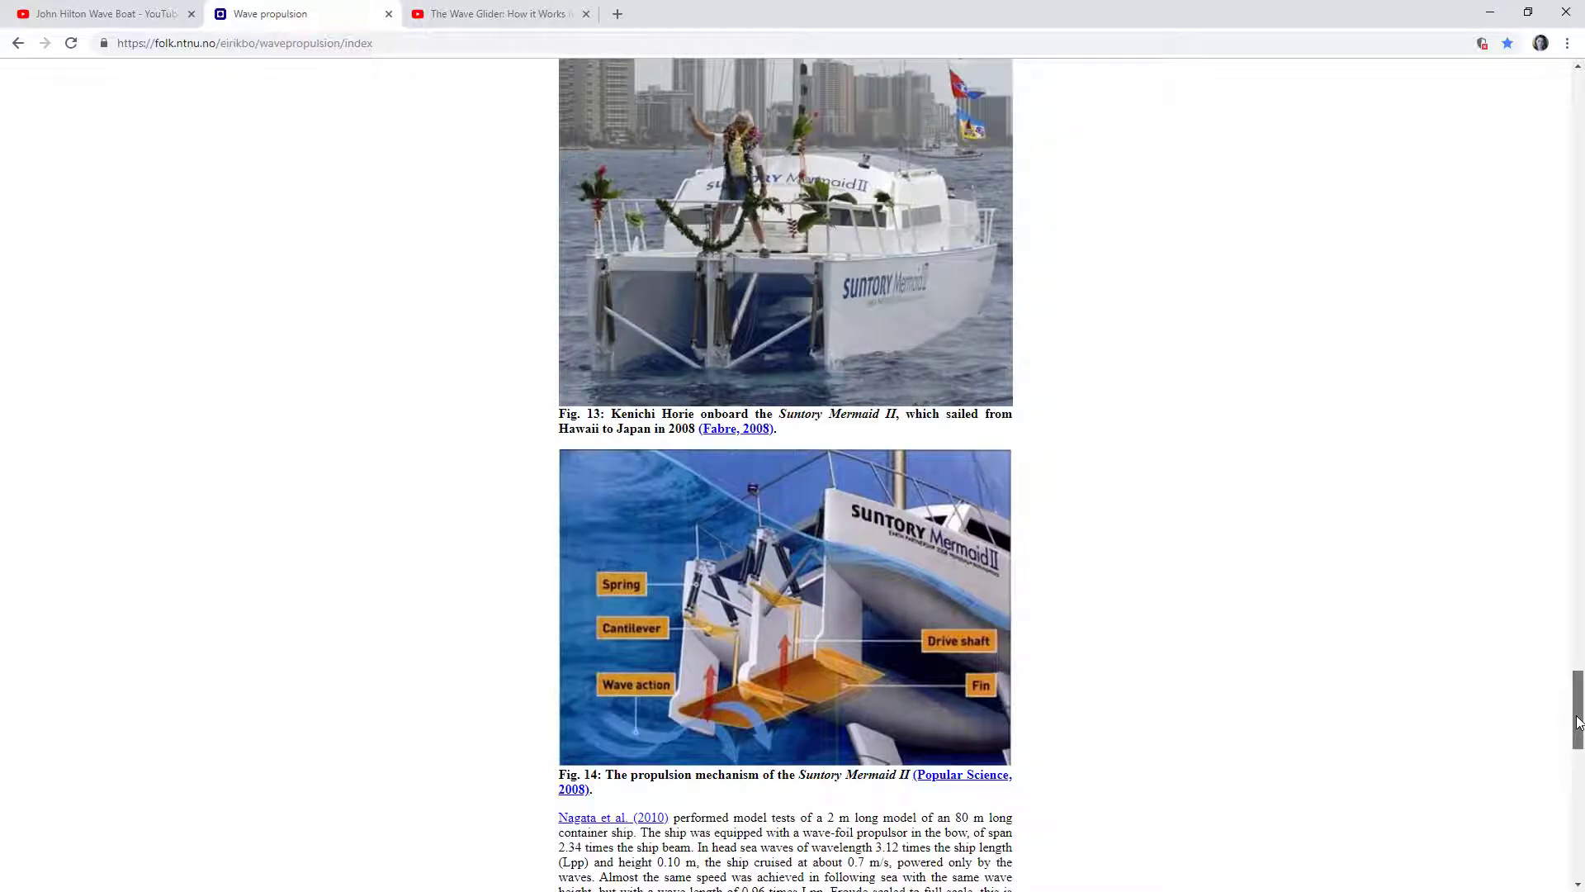
# Read through the history of wave-powered boats from the beginning down to the Suntory Mermaid II section
pyautogui.moveTo(1576, 720)
pyautogui.mouseDown()
pyautogui.moveTo(1577, 692)
pyautogui.moveTo(1567, 715)
pyautogui.mouseUp()
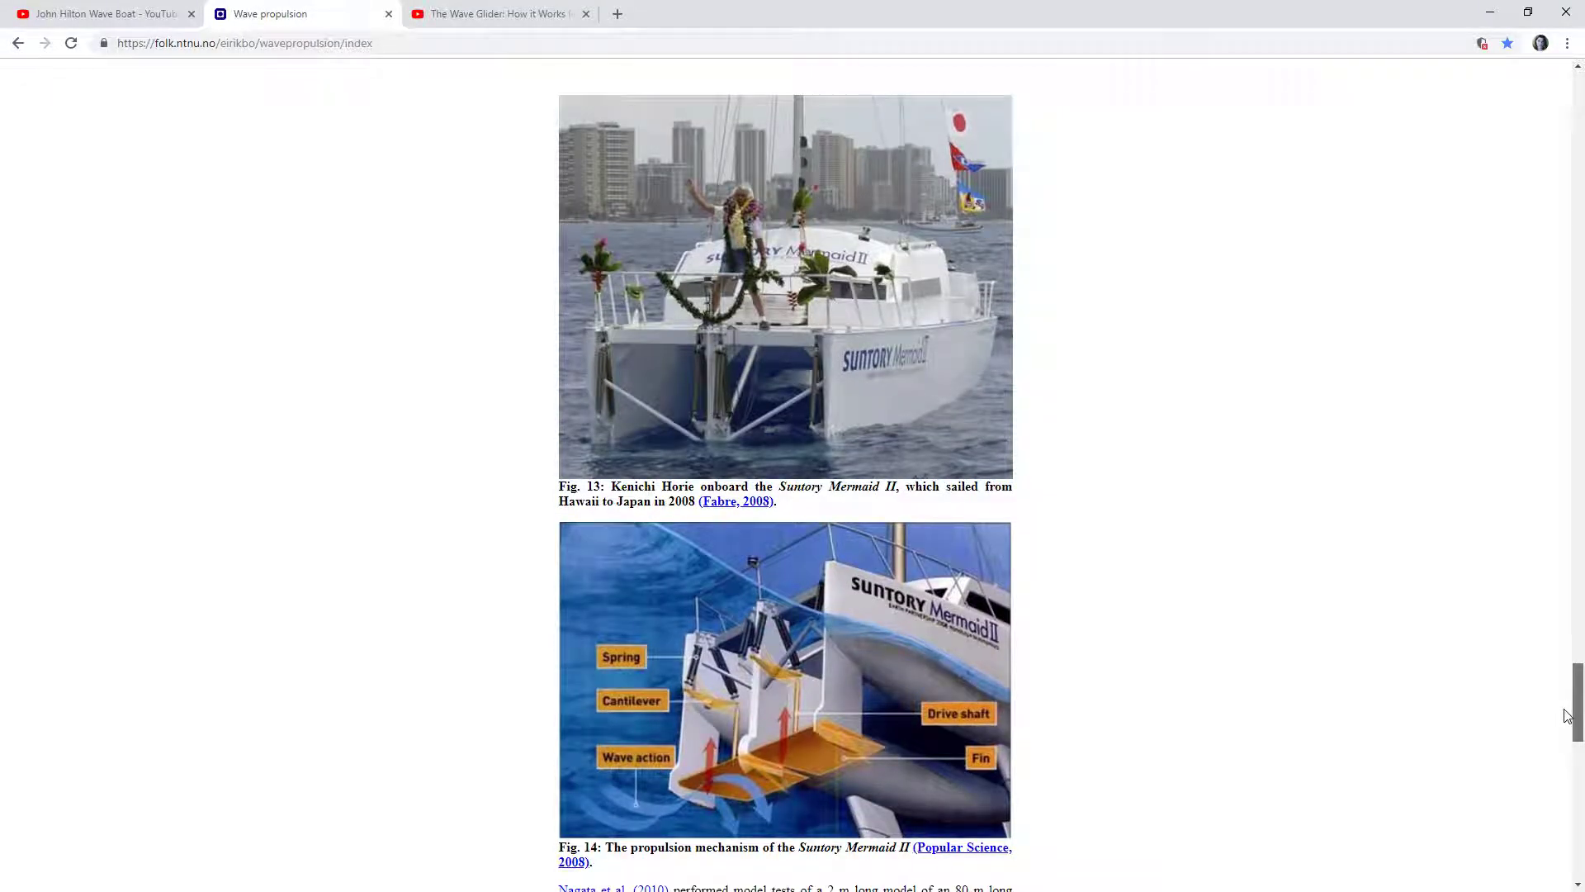
pyautogui.moveTo(1566, 715); pyautogui.dragTo(1567, 107)
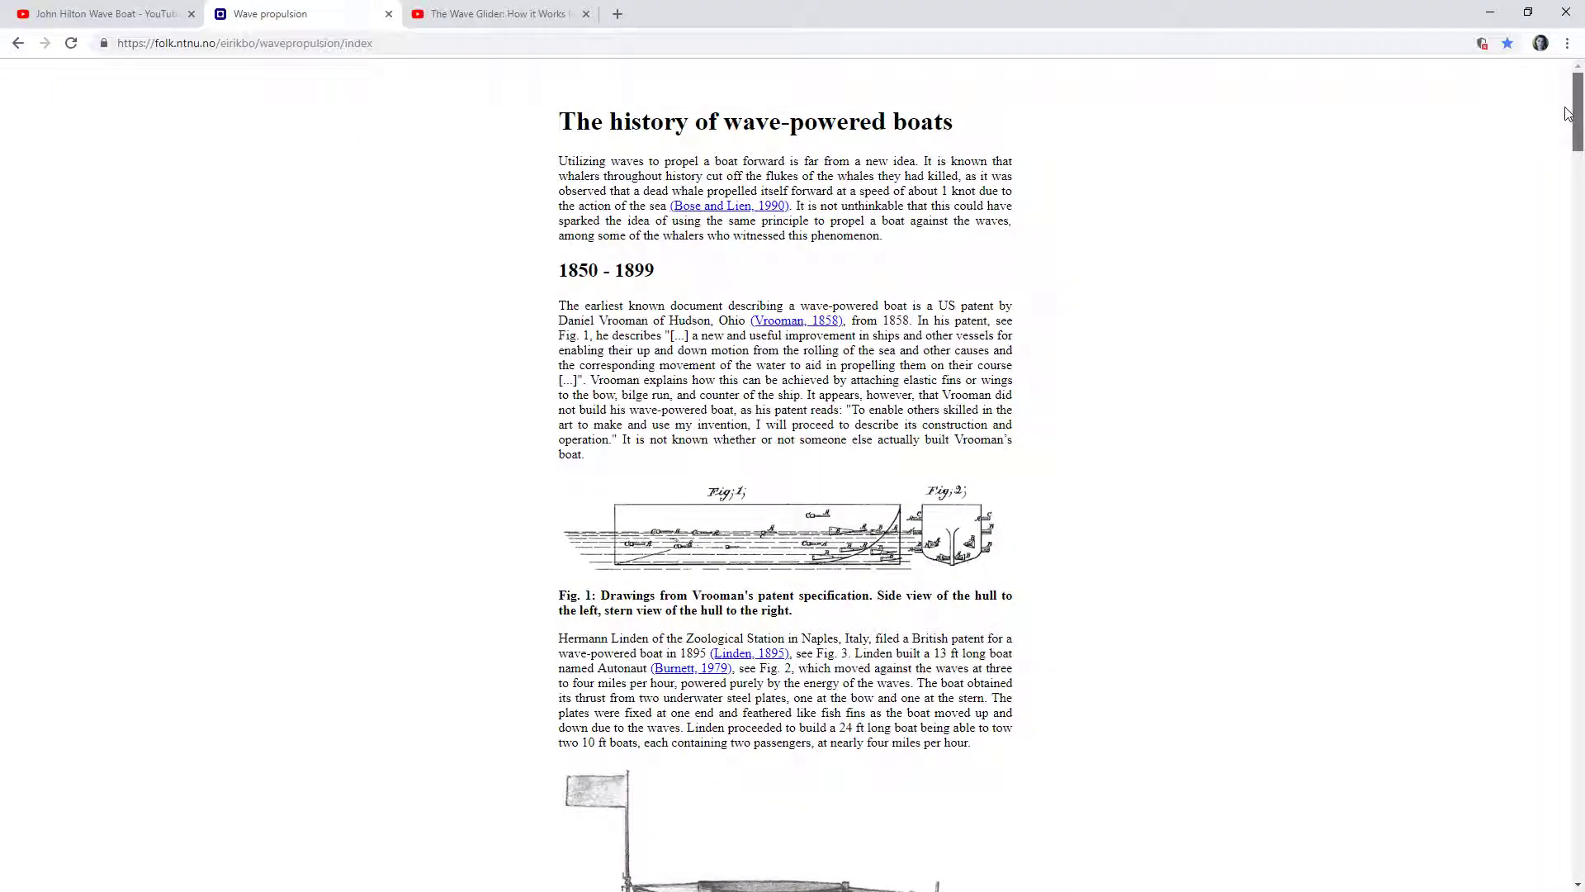
pyautogui.scroll(-9, 1567, 118)
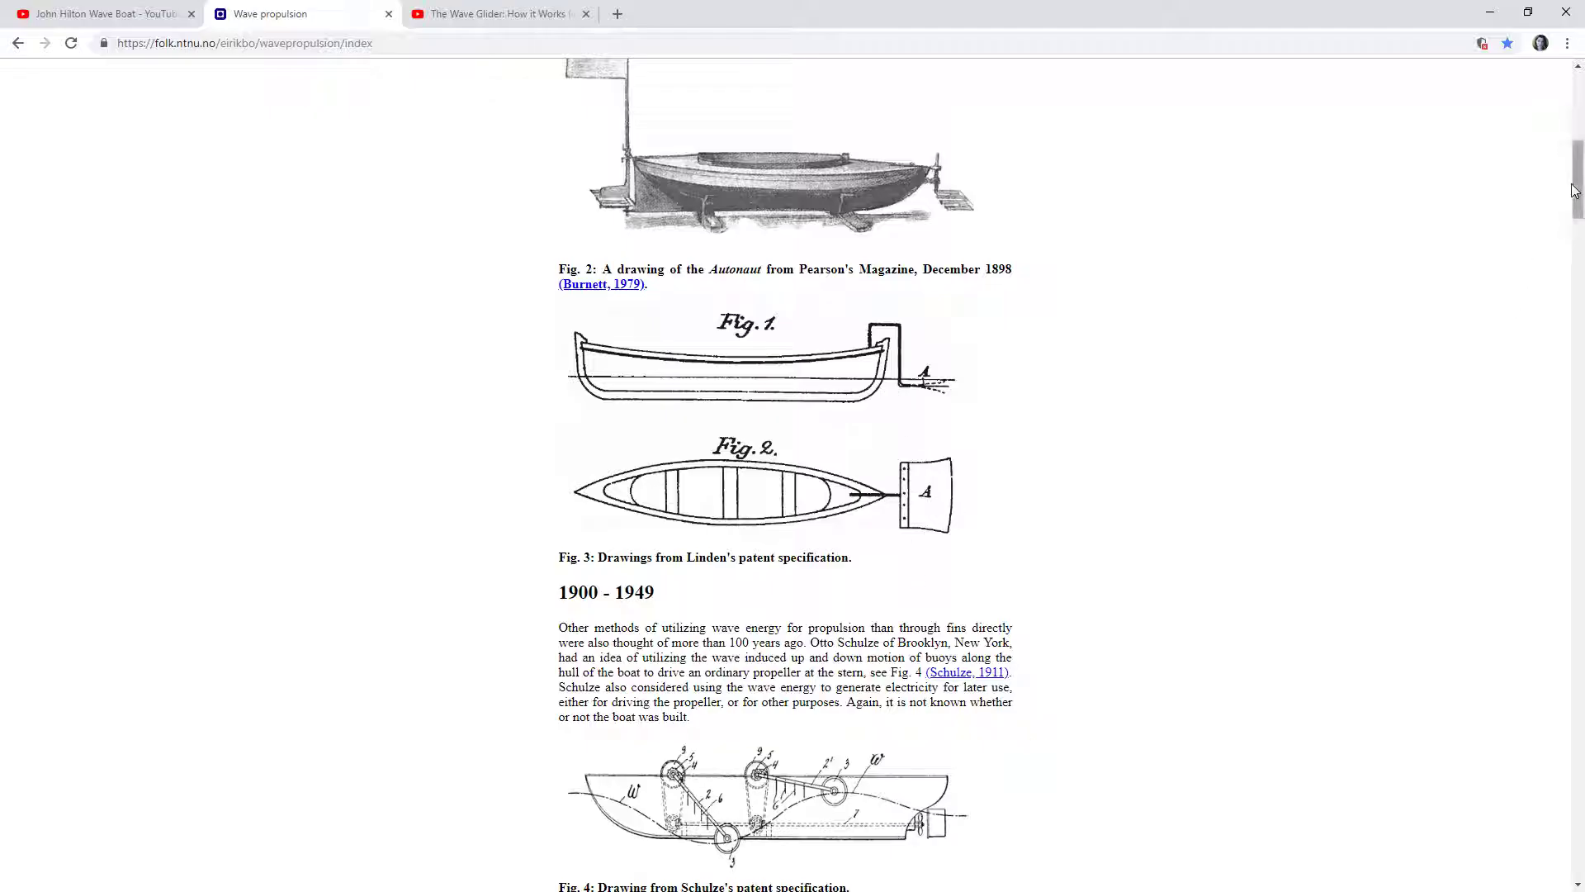
pyautogui.moveTo(1578, 190); pyautogui.dragTo(1580, 414)
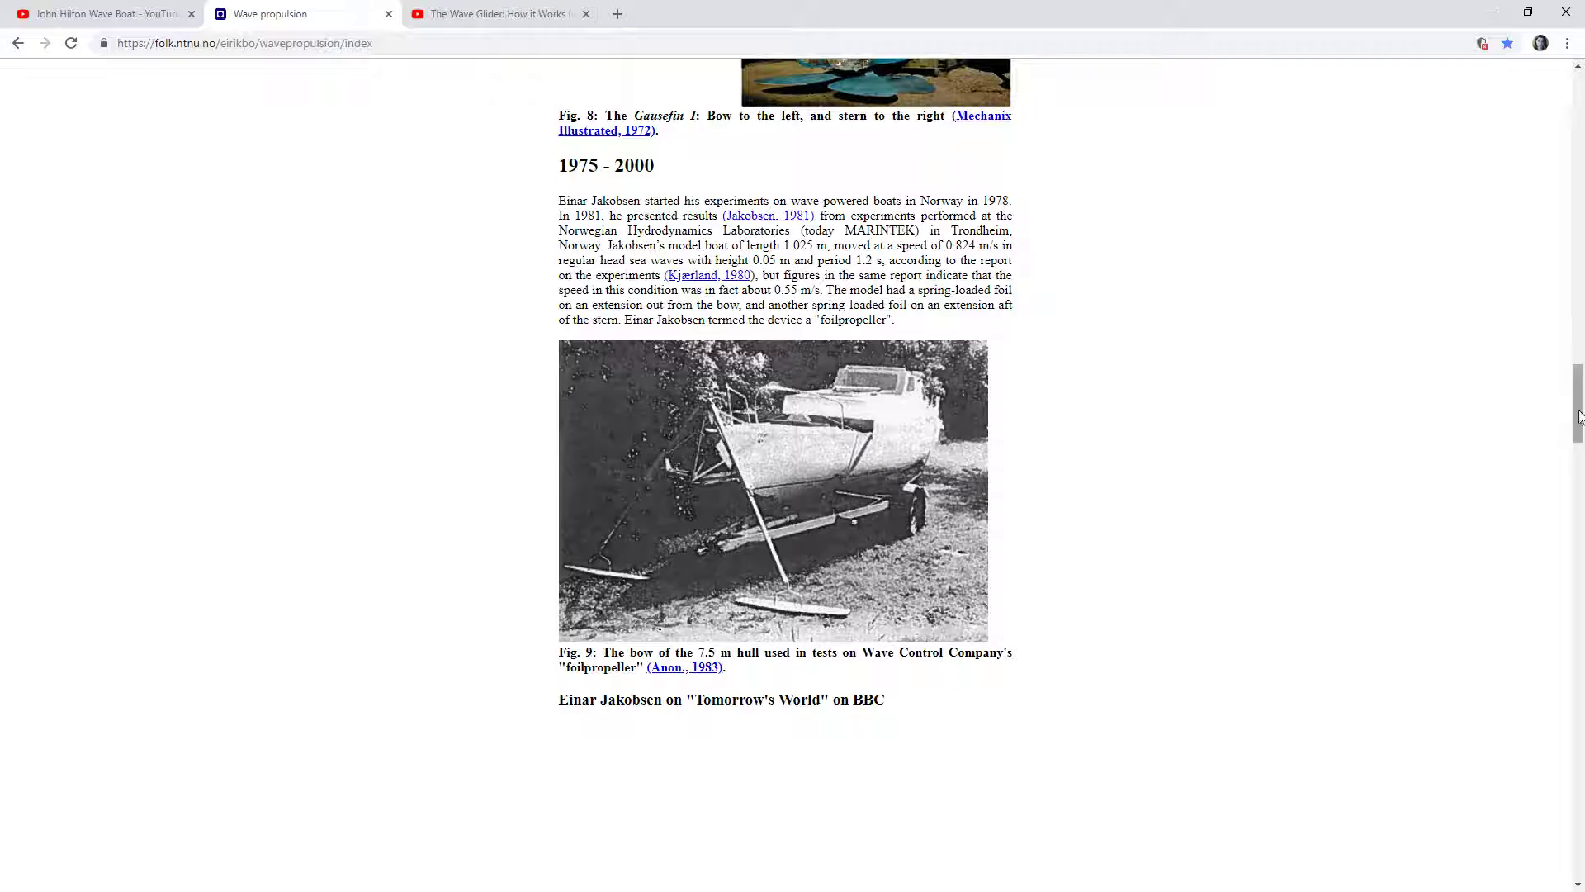
pyautogui.moveTo(1581, 421); pyautogui.dragTo(1581, 562)
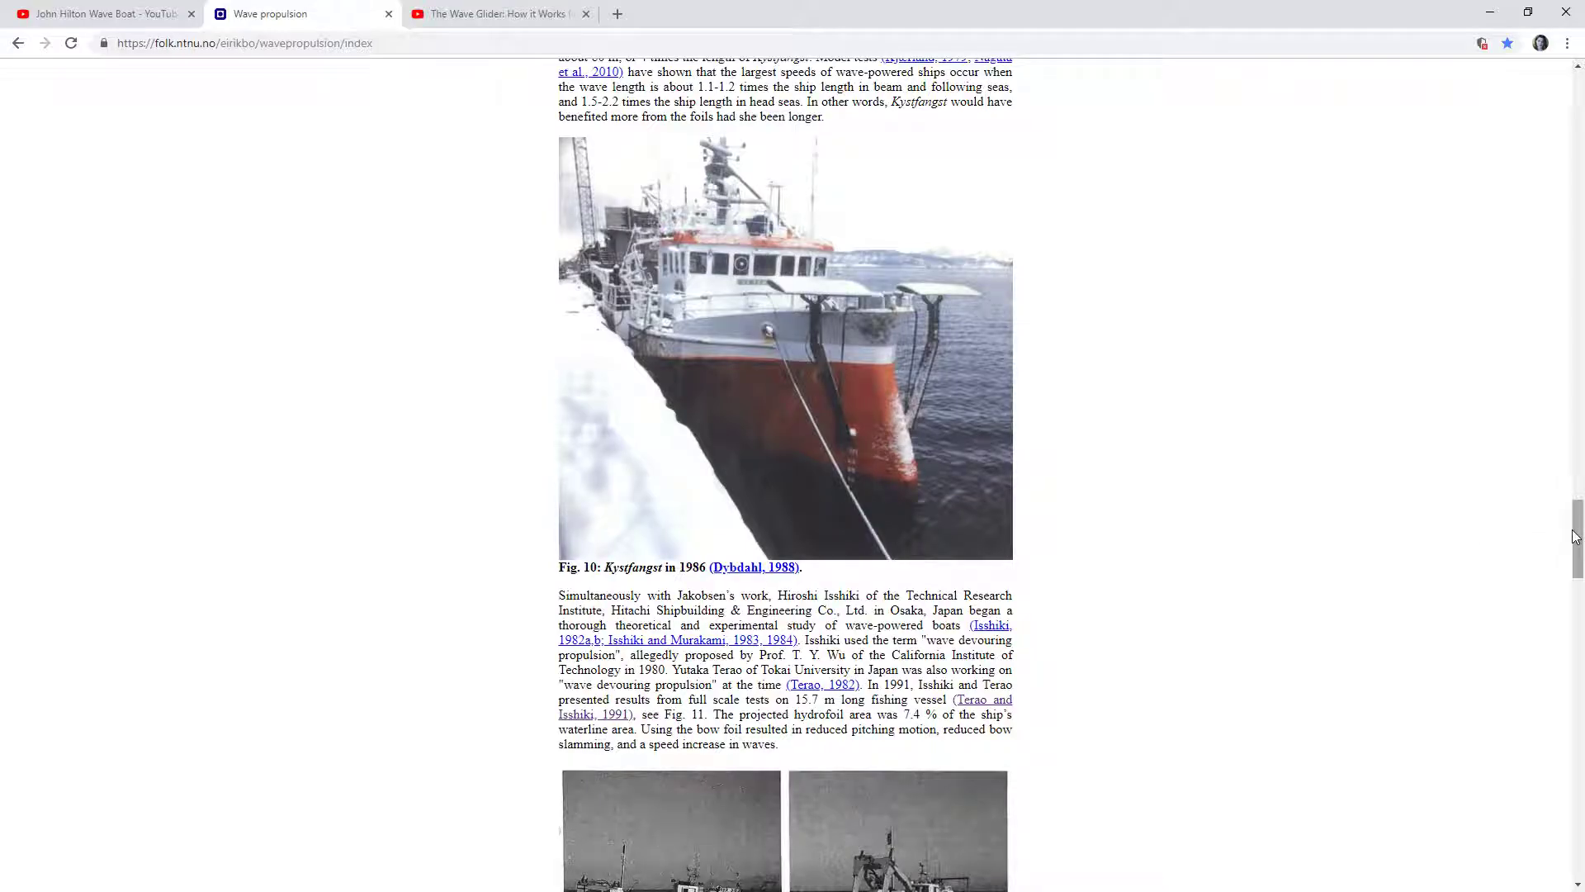
pyautogui.moveTo(1577, 537); pyautogui.dragTo(1578, 515)
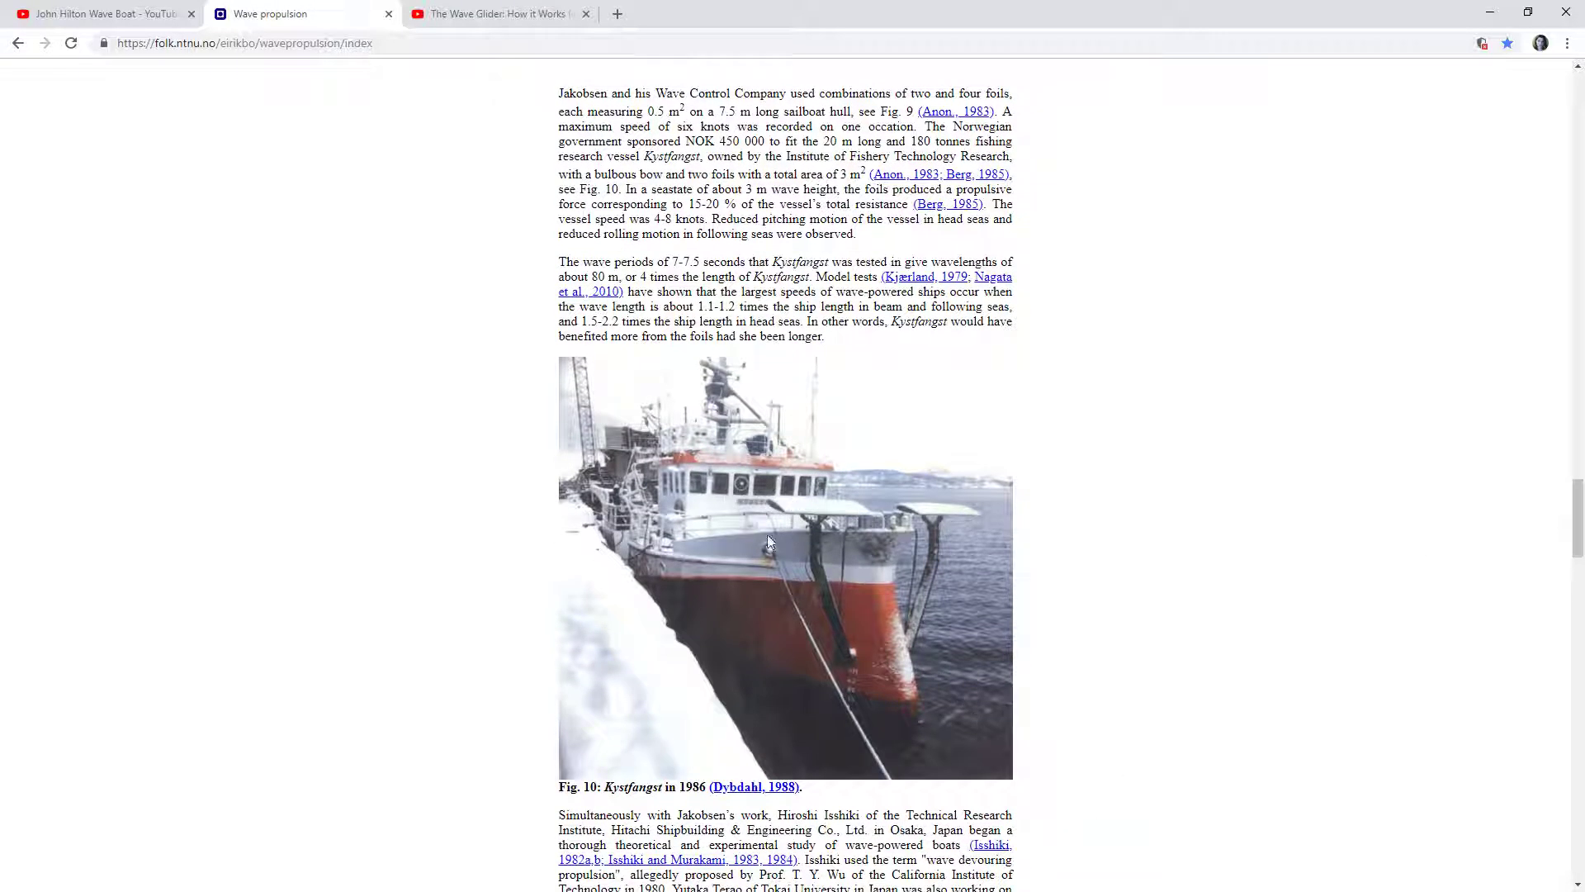
pyautogui.moveTo(1571, 517); pyautogui.dragTo(1582, 602)
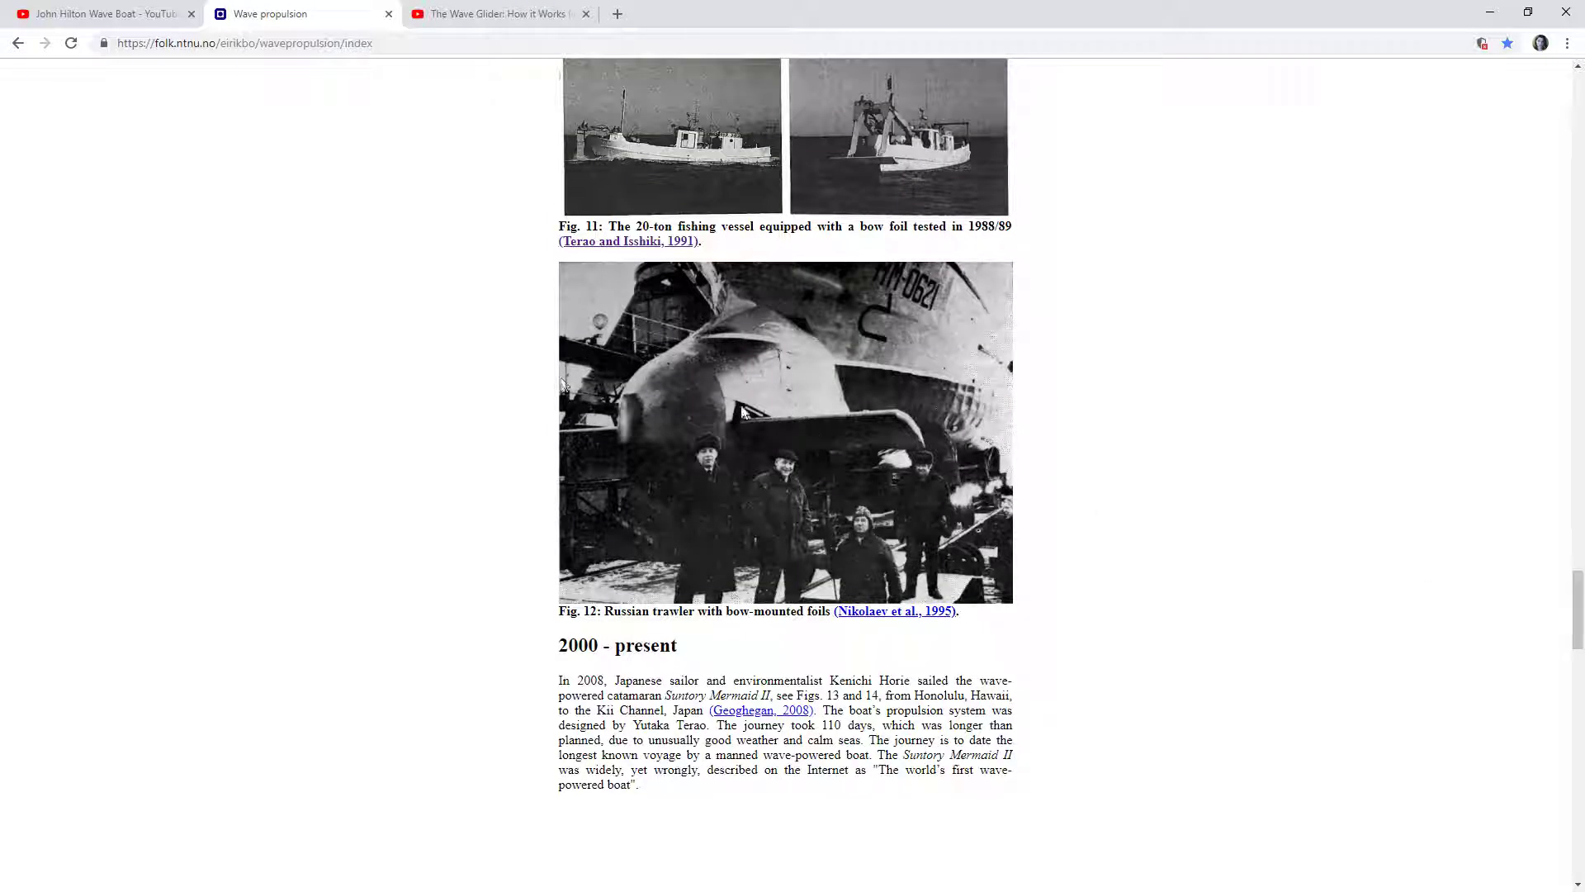
pyautogui.moveTo(1580, 607); pyautogui.dragTo(1580, 708)
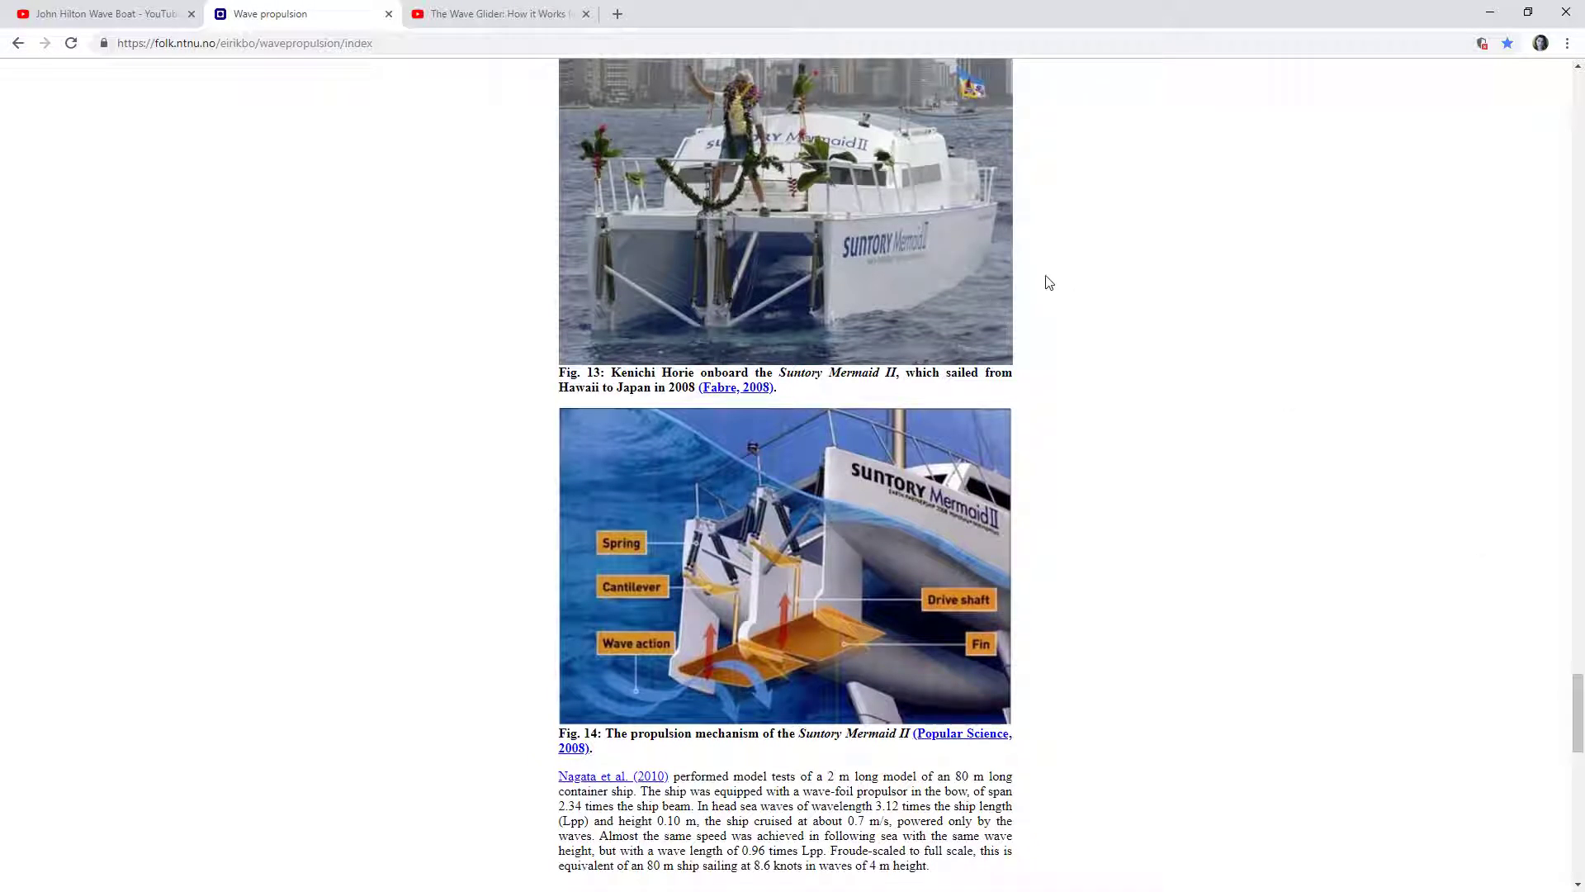
# Examine the Suntory Mermaid II photo and its propulsion mechanism in Fig. 14, along with the surrounding text
pyautogui.scroll(1, 860, 291)
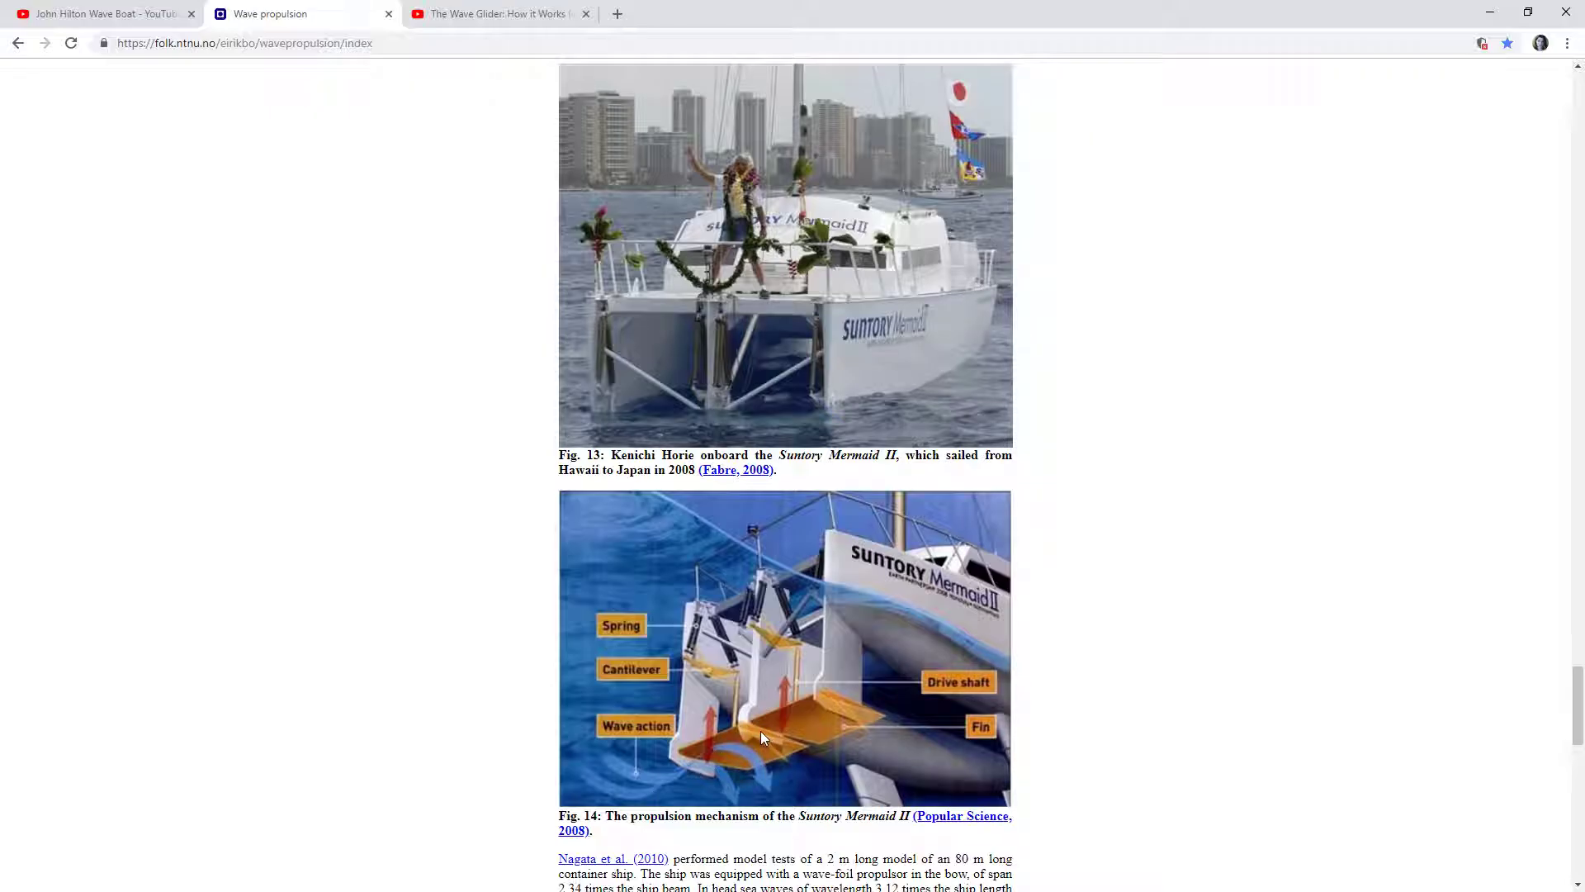
pyautogui.scroll(-1, 720, 710)
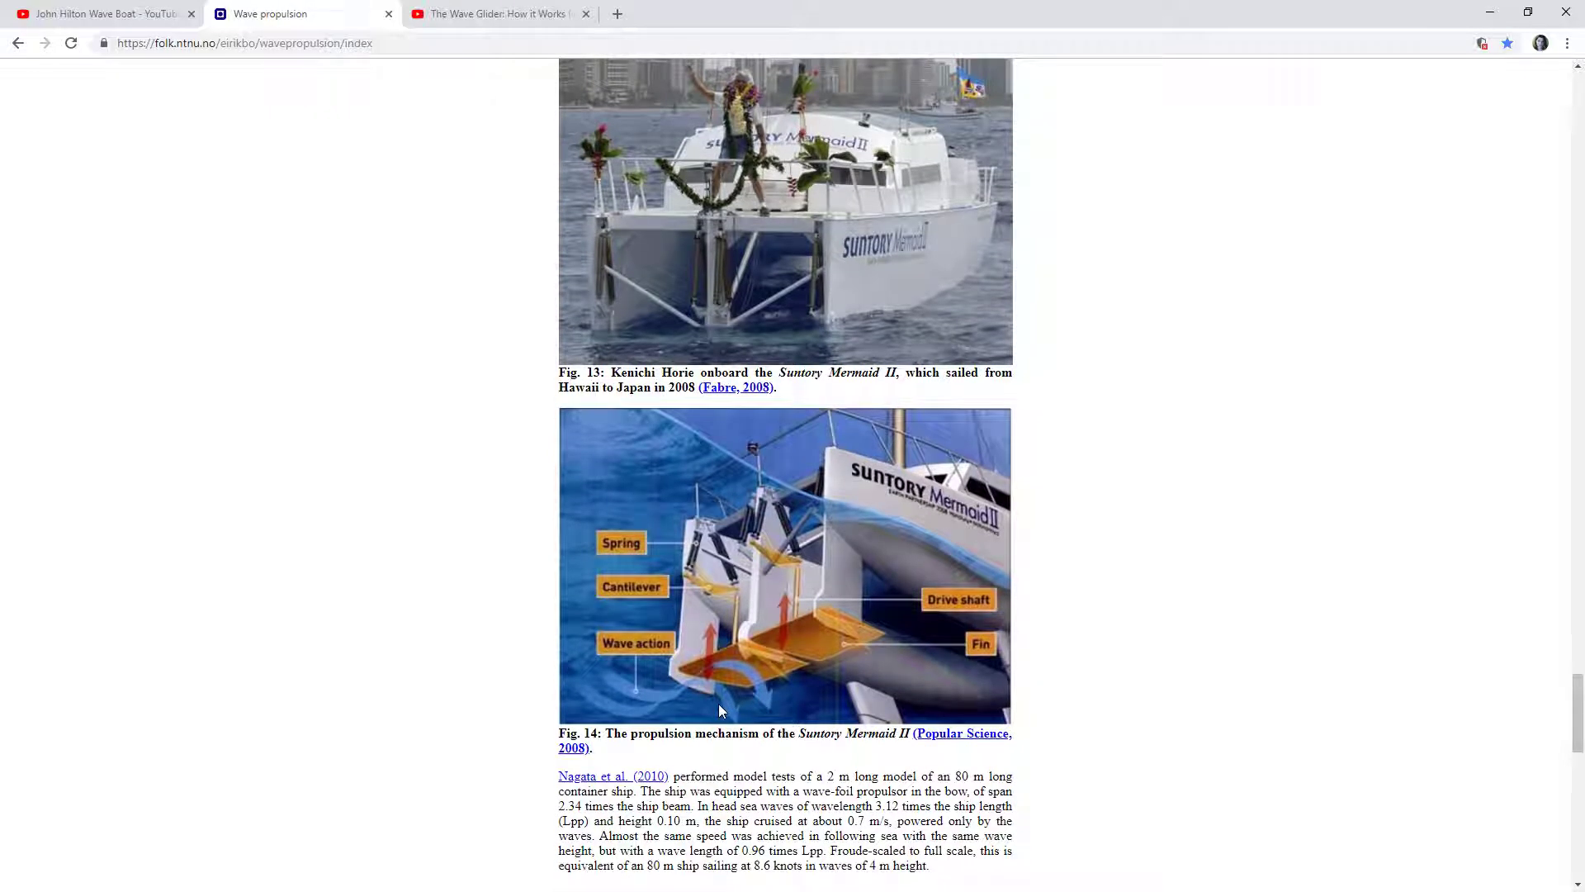
pyautogui.scroll(-1, 718, 703)
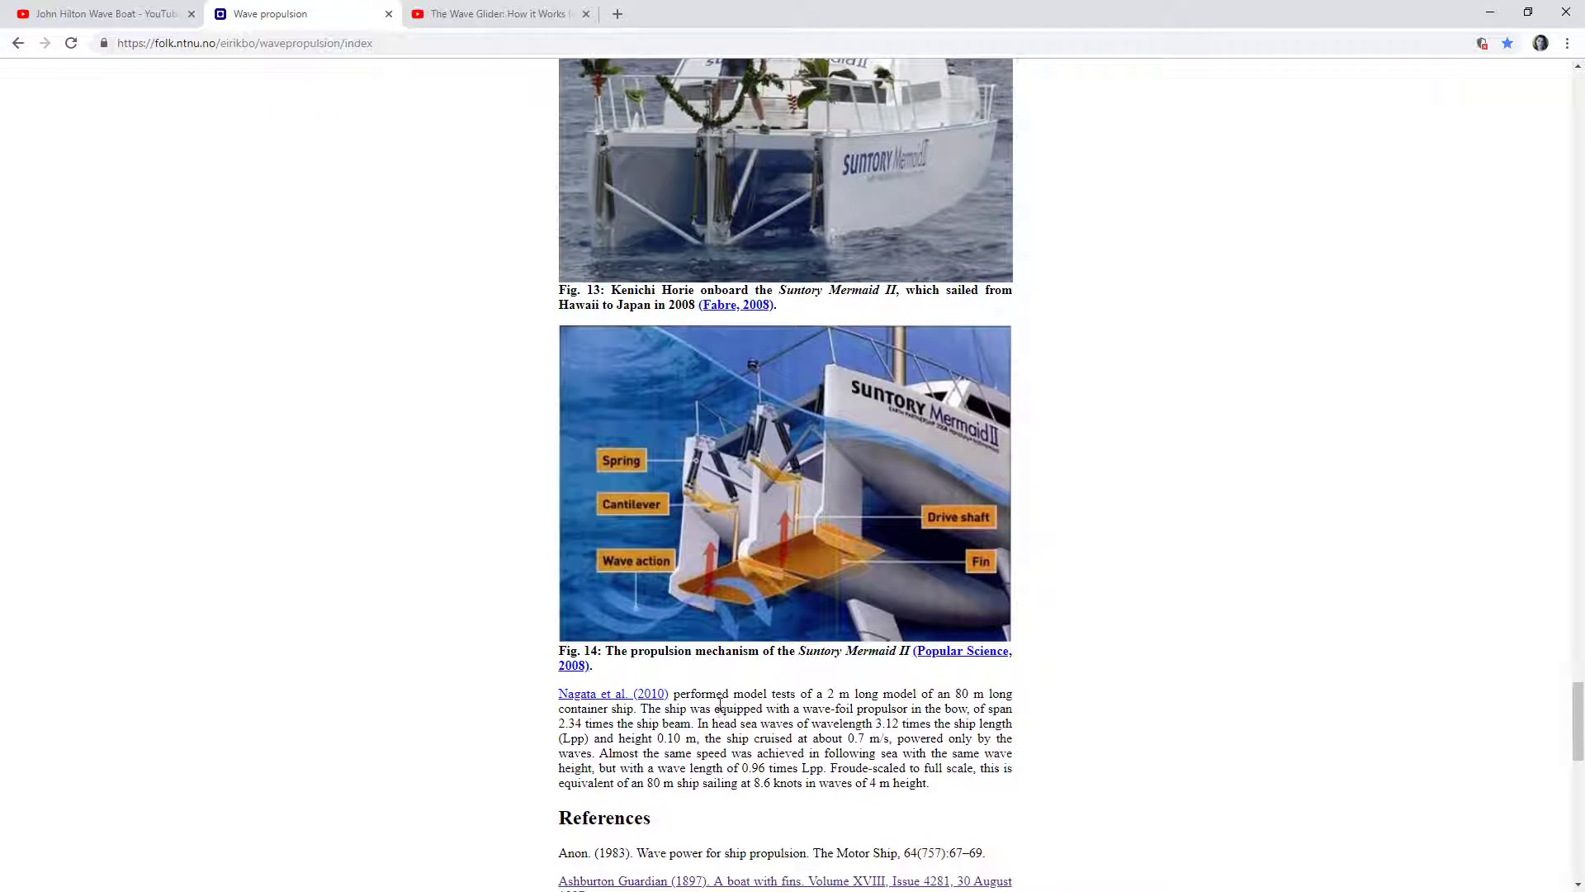
pyautogui.scroll(9, 719, 706)
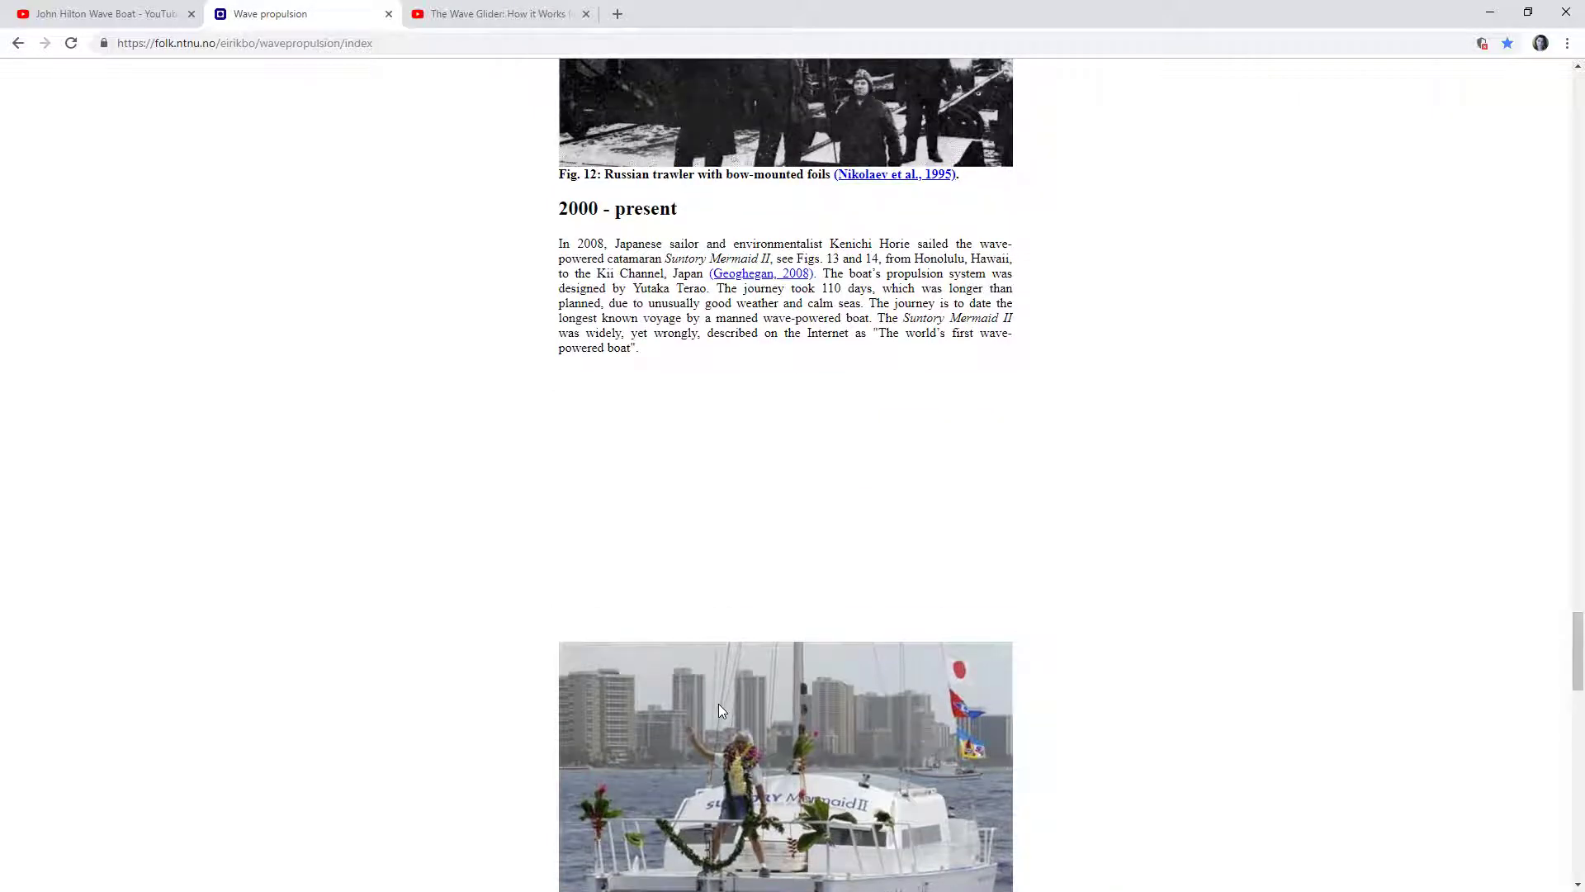
pyautogui.scroll(-9, 718, 710)
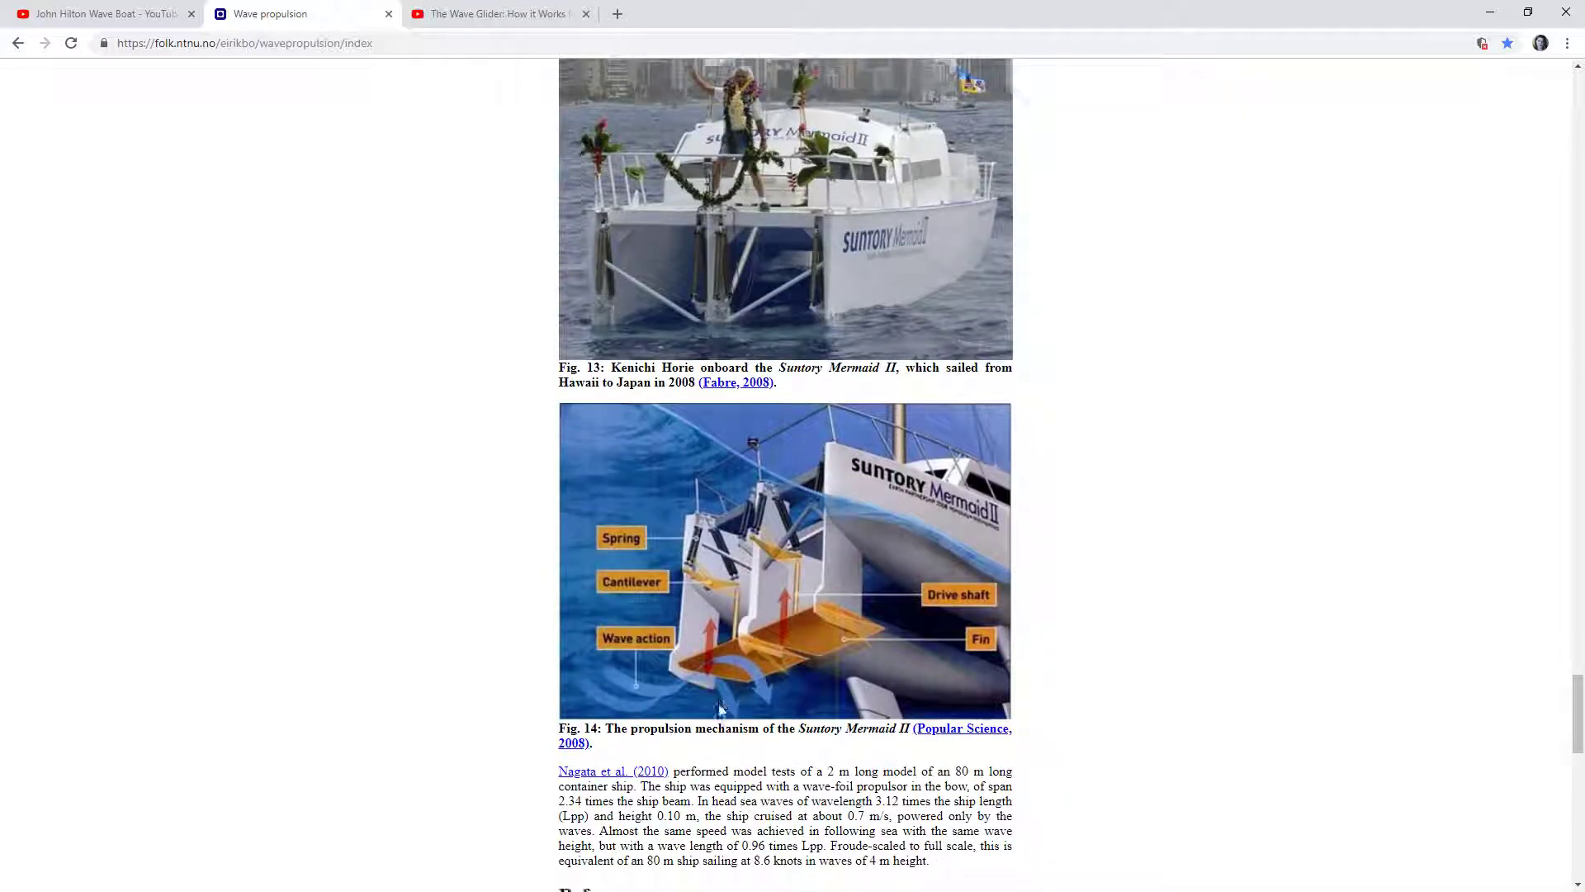
pyautogui.scroll(-1, 719, 704)
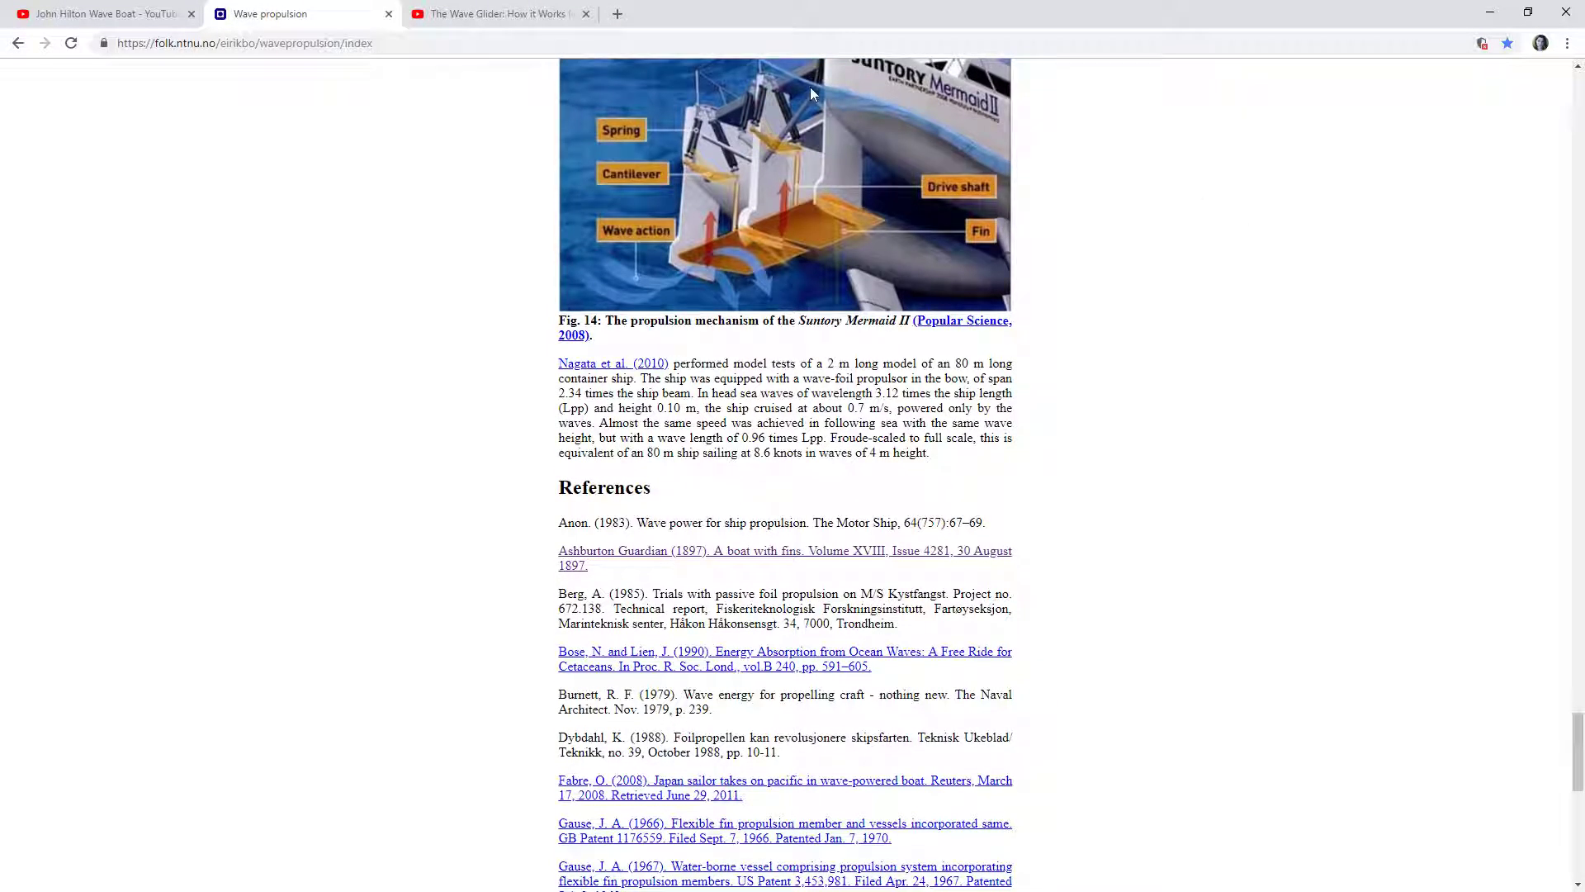
# Play the Wave Glider: How it Works video from a slightly earlier point to watch the underwater fins, and pause it
pyautogui.click(482, 18)
pyautogui.click(825, 531)
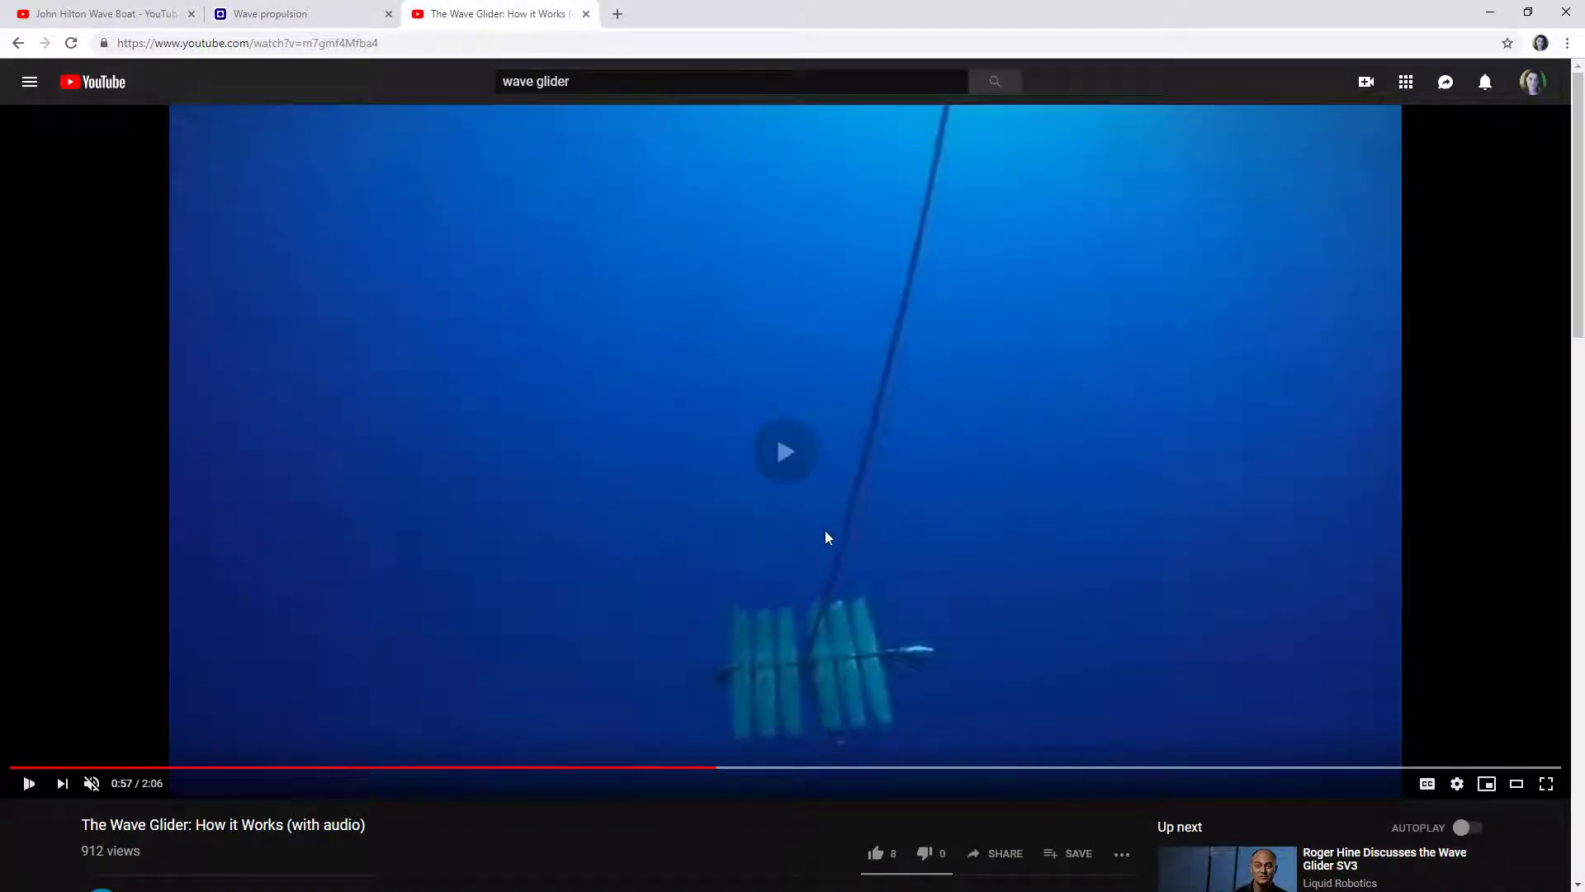
pyautogui.click(665, 768)
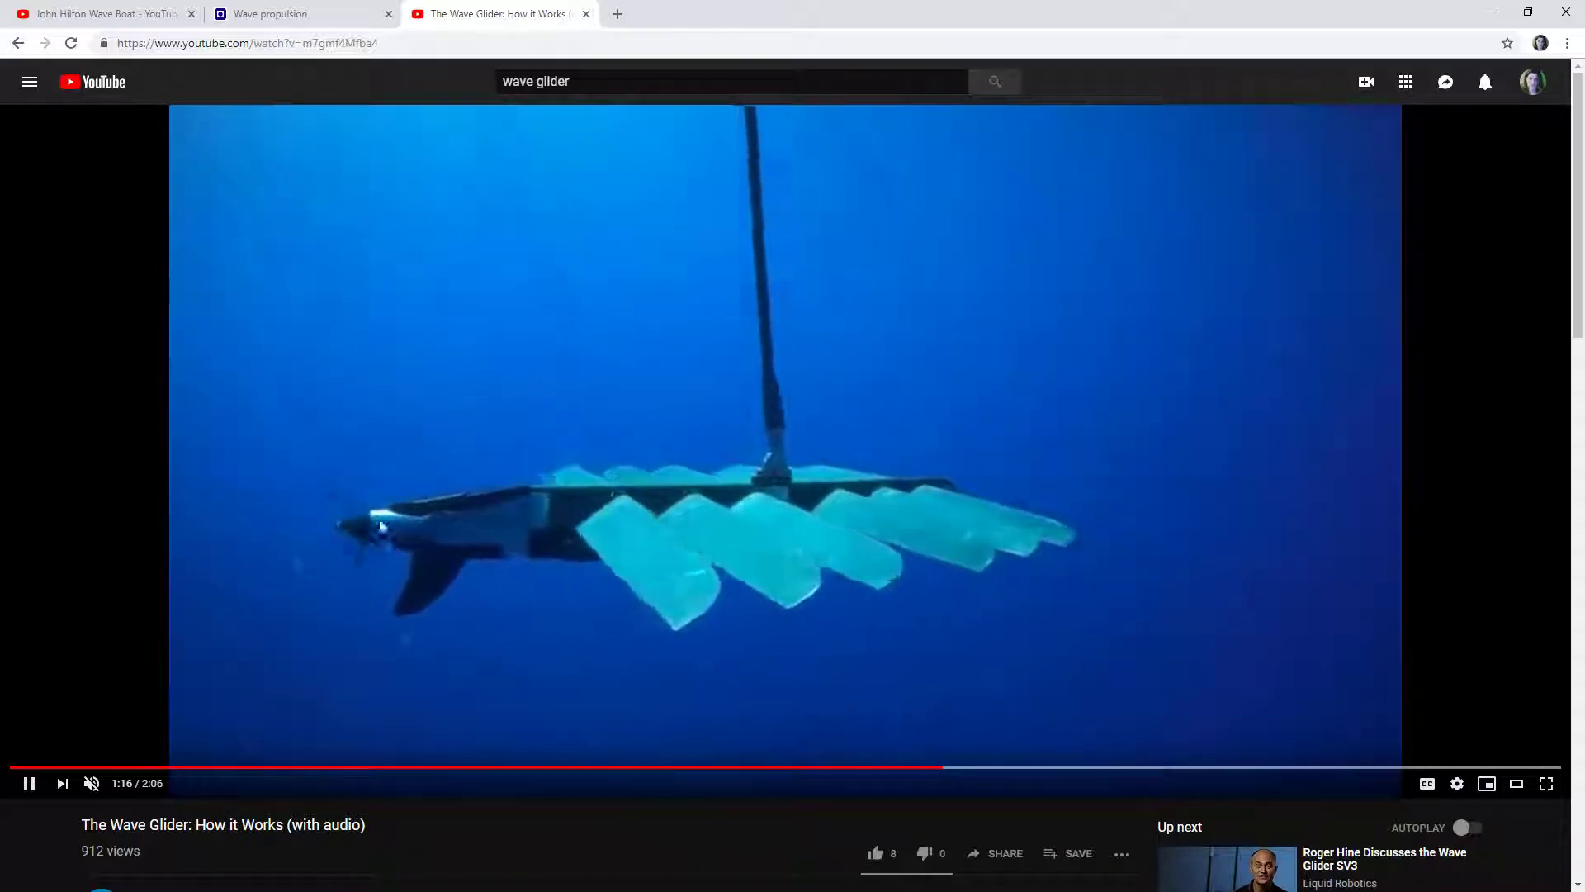
pyautogui.click(988, 693)
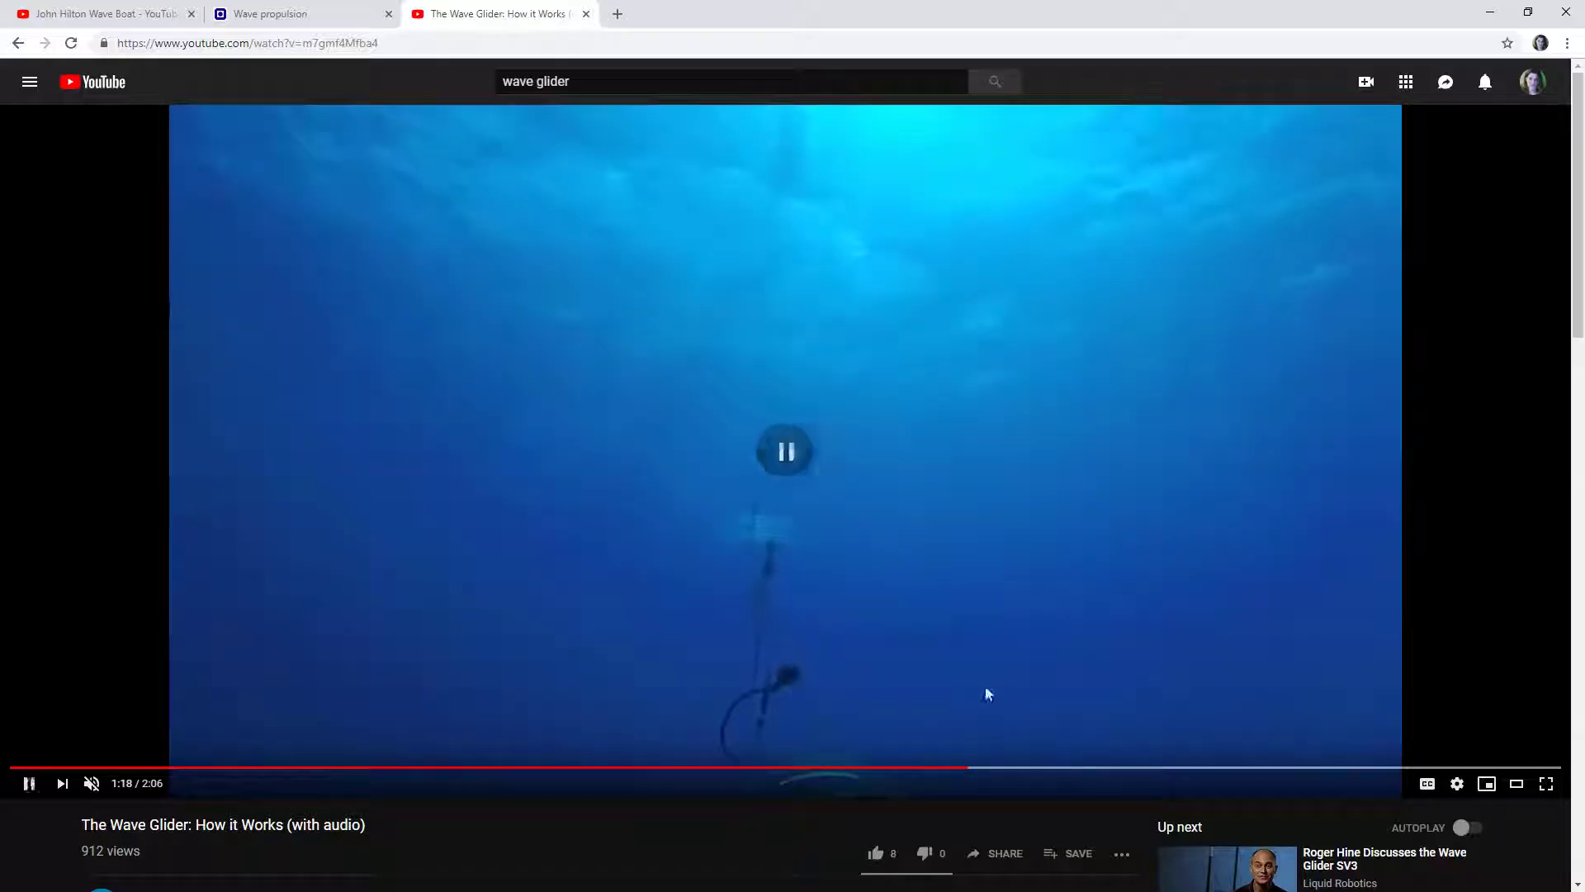
# Switch to the John Hilton Wave Boat video and play it
pyautogui.click(87, 27)
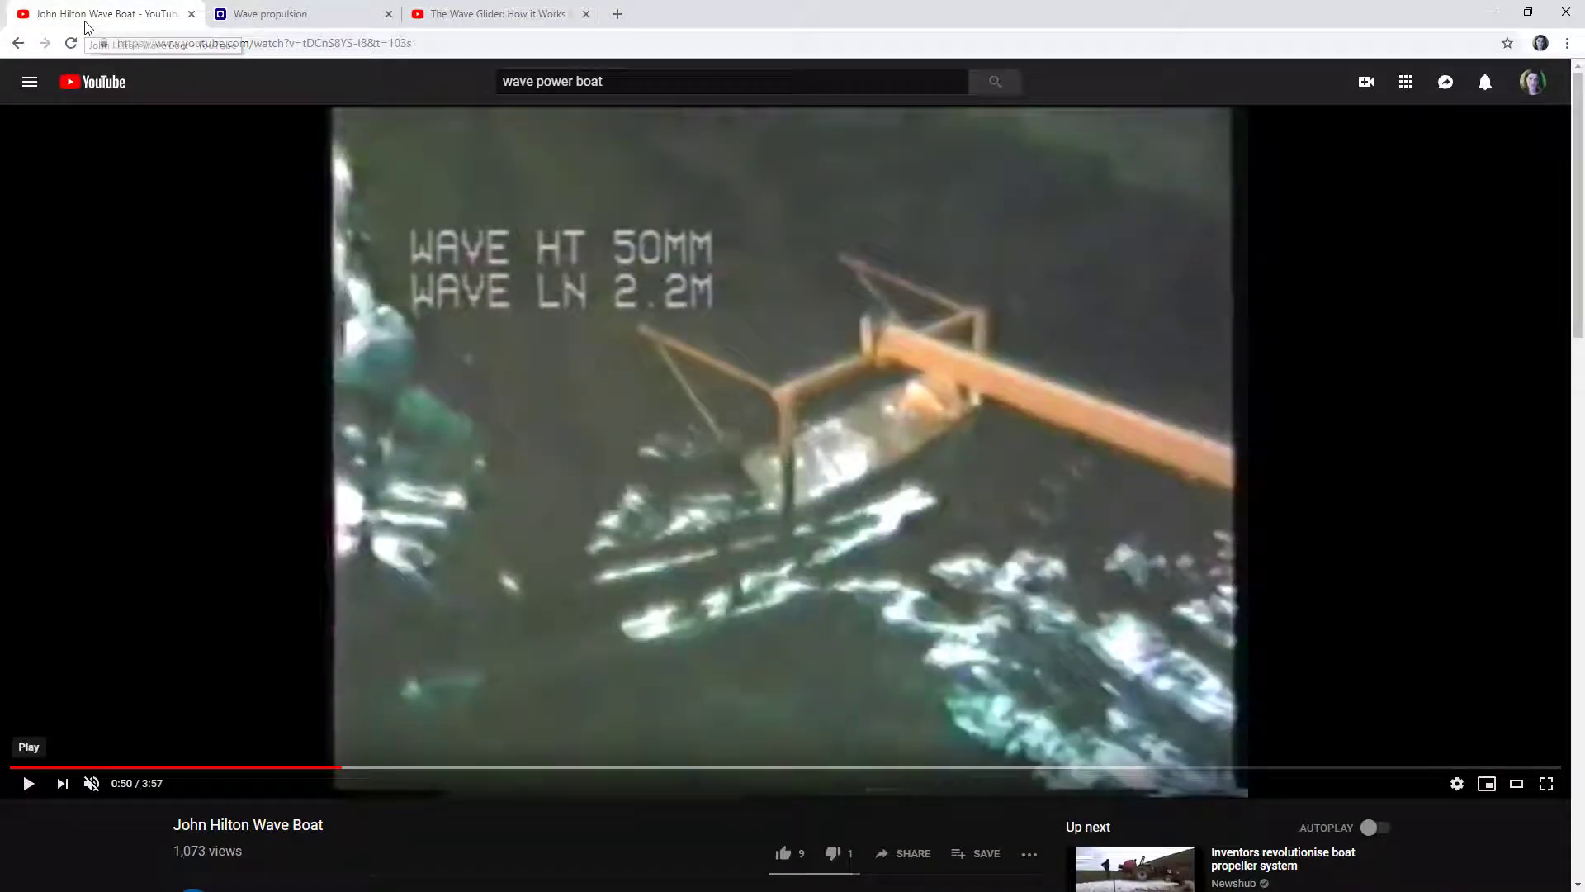
pyautogui.click(676, 424)
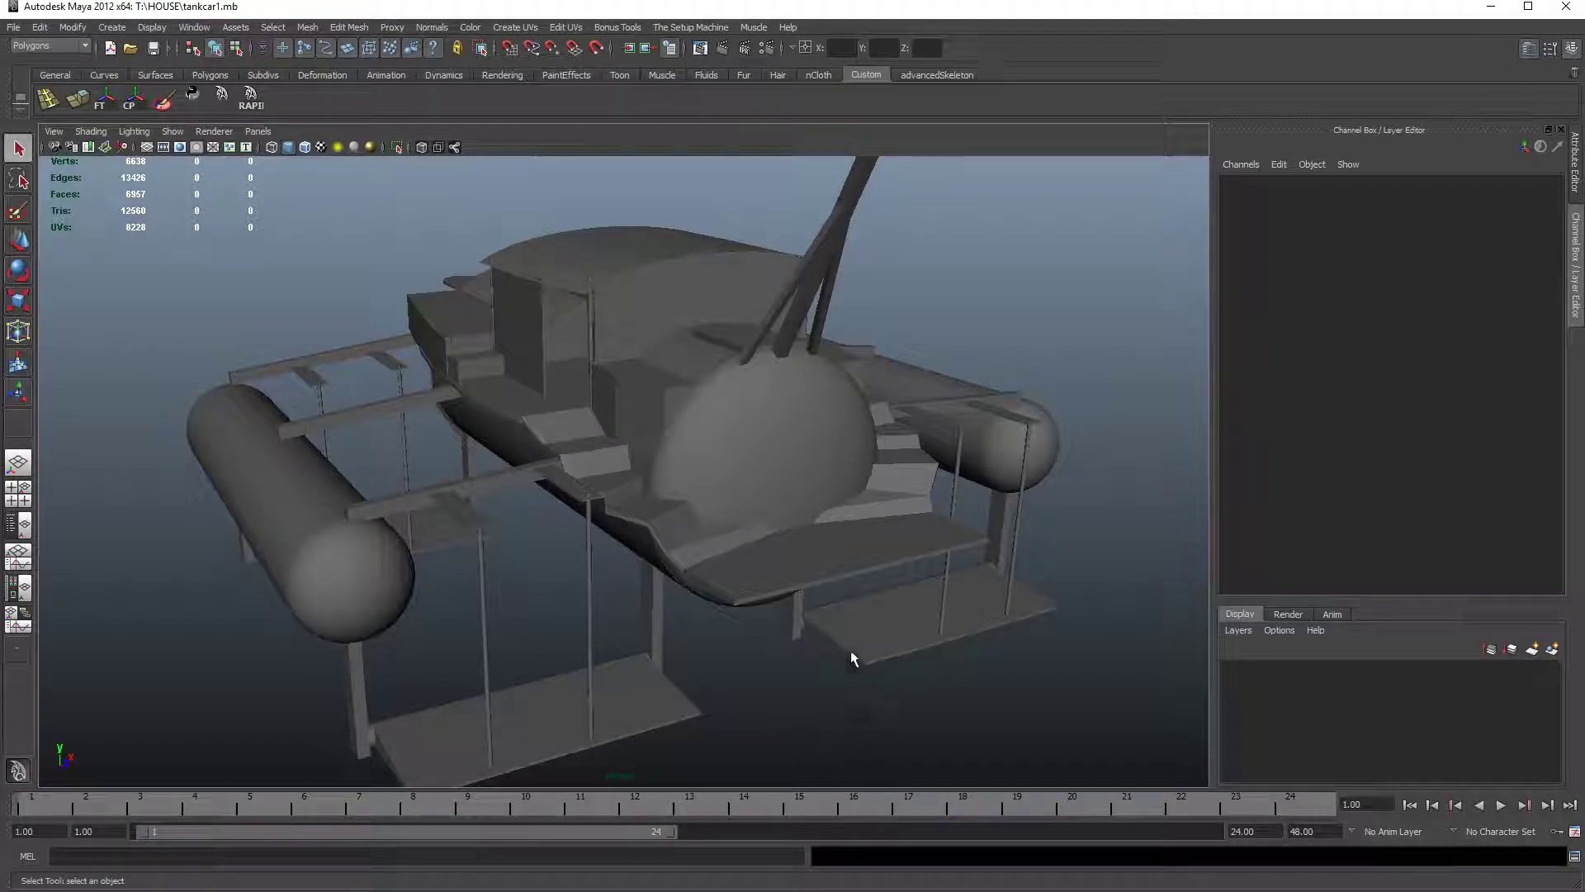
# Tilt the whole boat group slightly with the Rotate tool, reset its rotation, and deselect it
pyautogui.moveTo(799, 630); pyautogui.dragTo(533, 609)
pyautogui.click(664, 609)
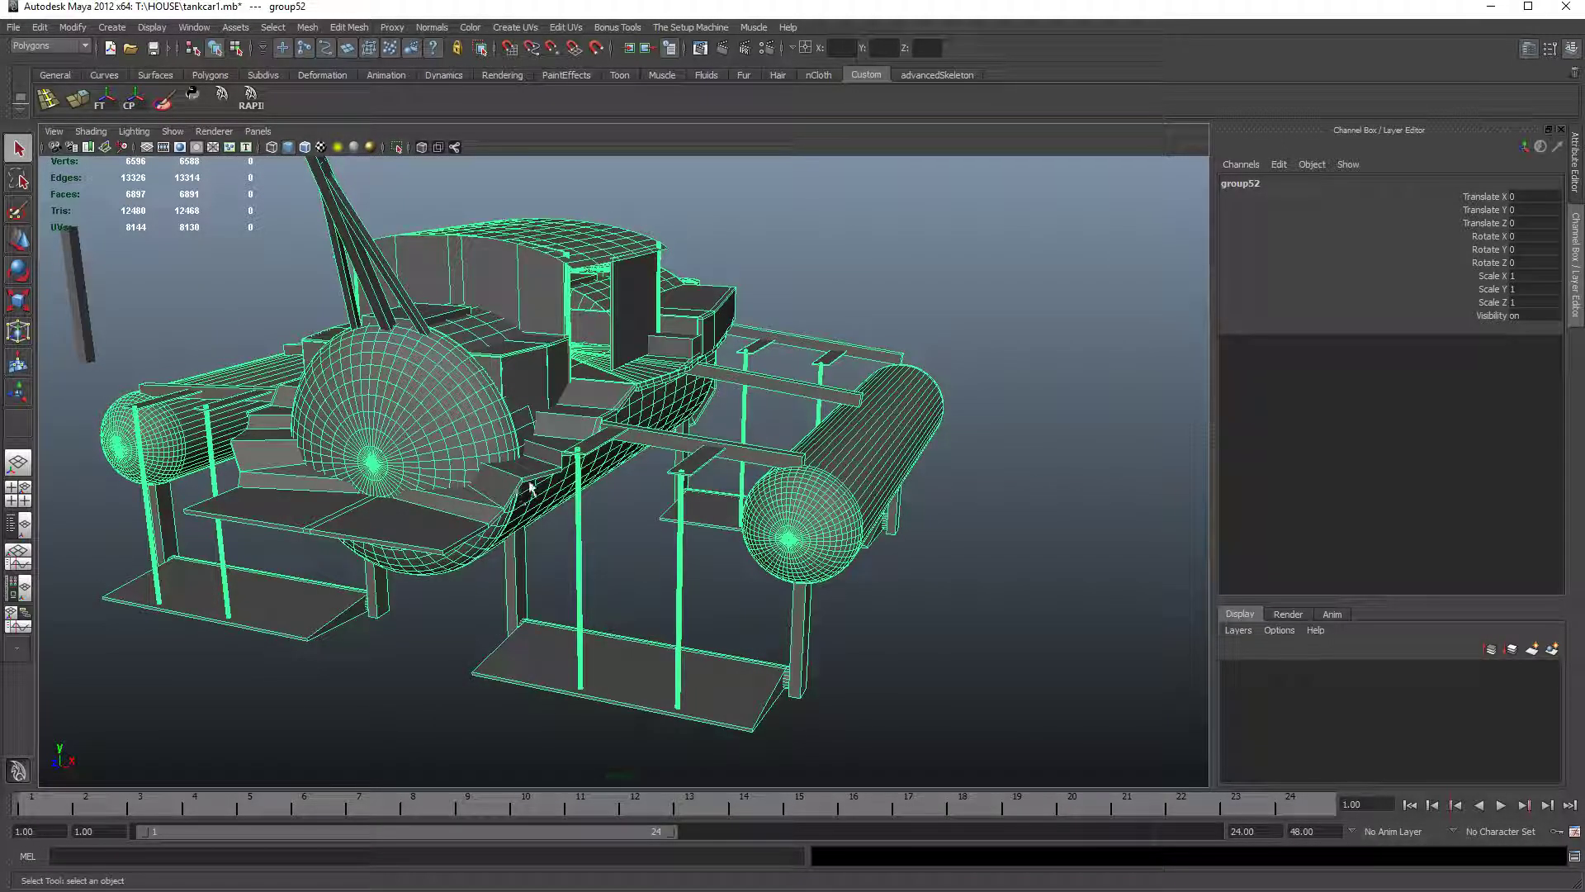
pyautogui.press('e')
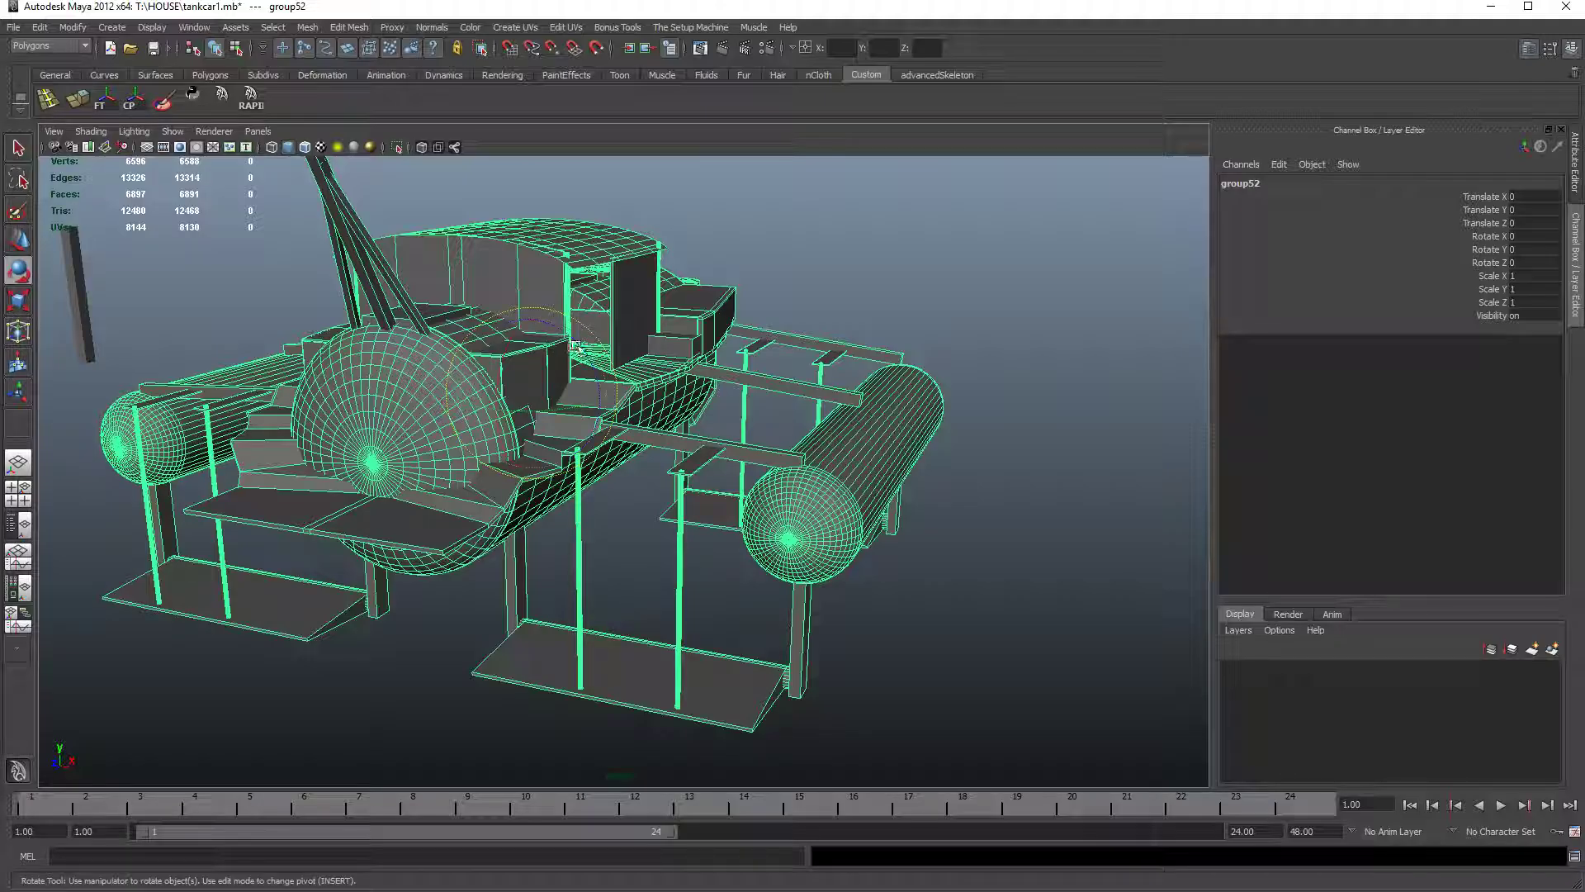
pyautogui.moveTo(575, 343); pyautogui.dragTo(606, 547)
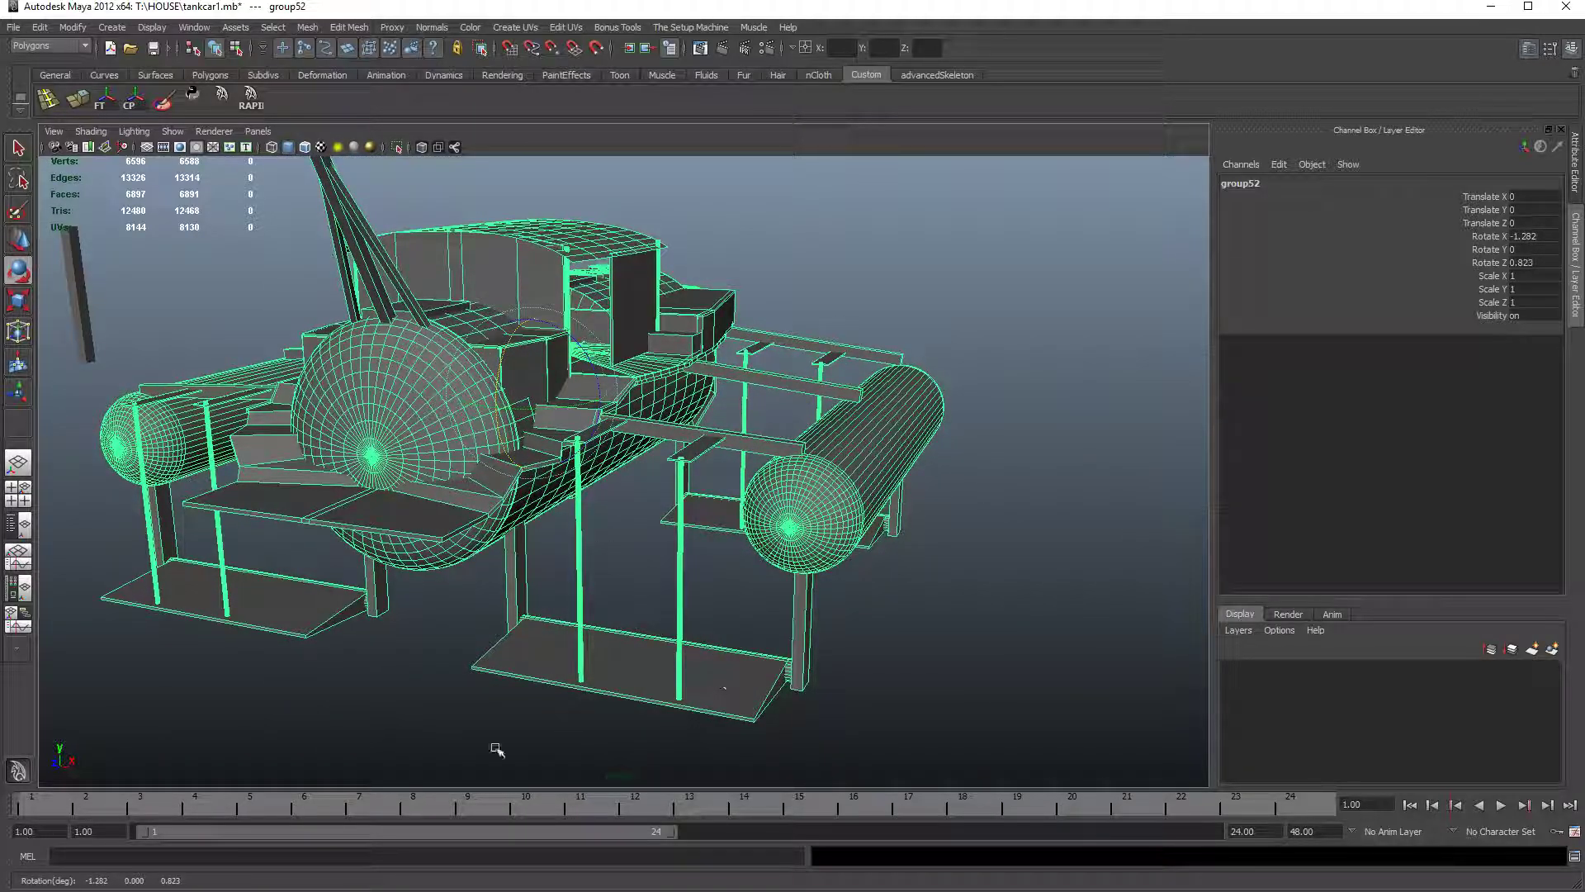
pyautogui.moveTo(1523, 236); pyautogui.dragTo(1535, 263)
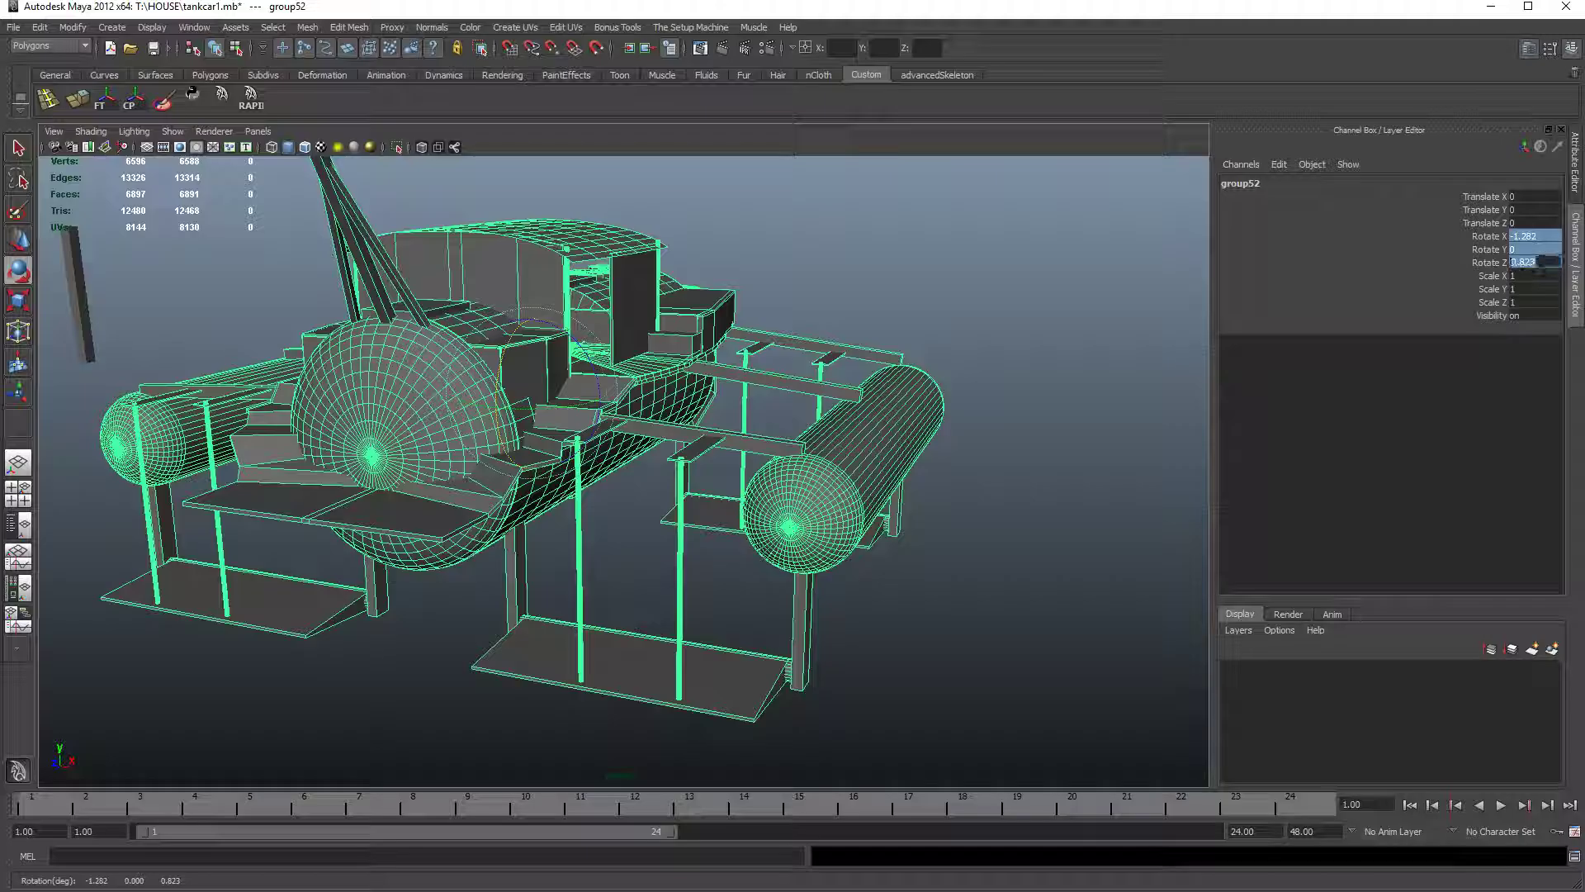
pyautogui.press('Return')
pyautogui.click(941, 700)
# Inspect the flat foil plate hanging beneath the front of the side float from a low angle and from above
pyautogui.click(658, 658)
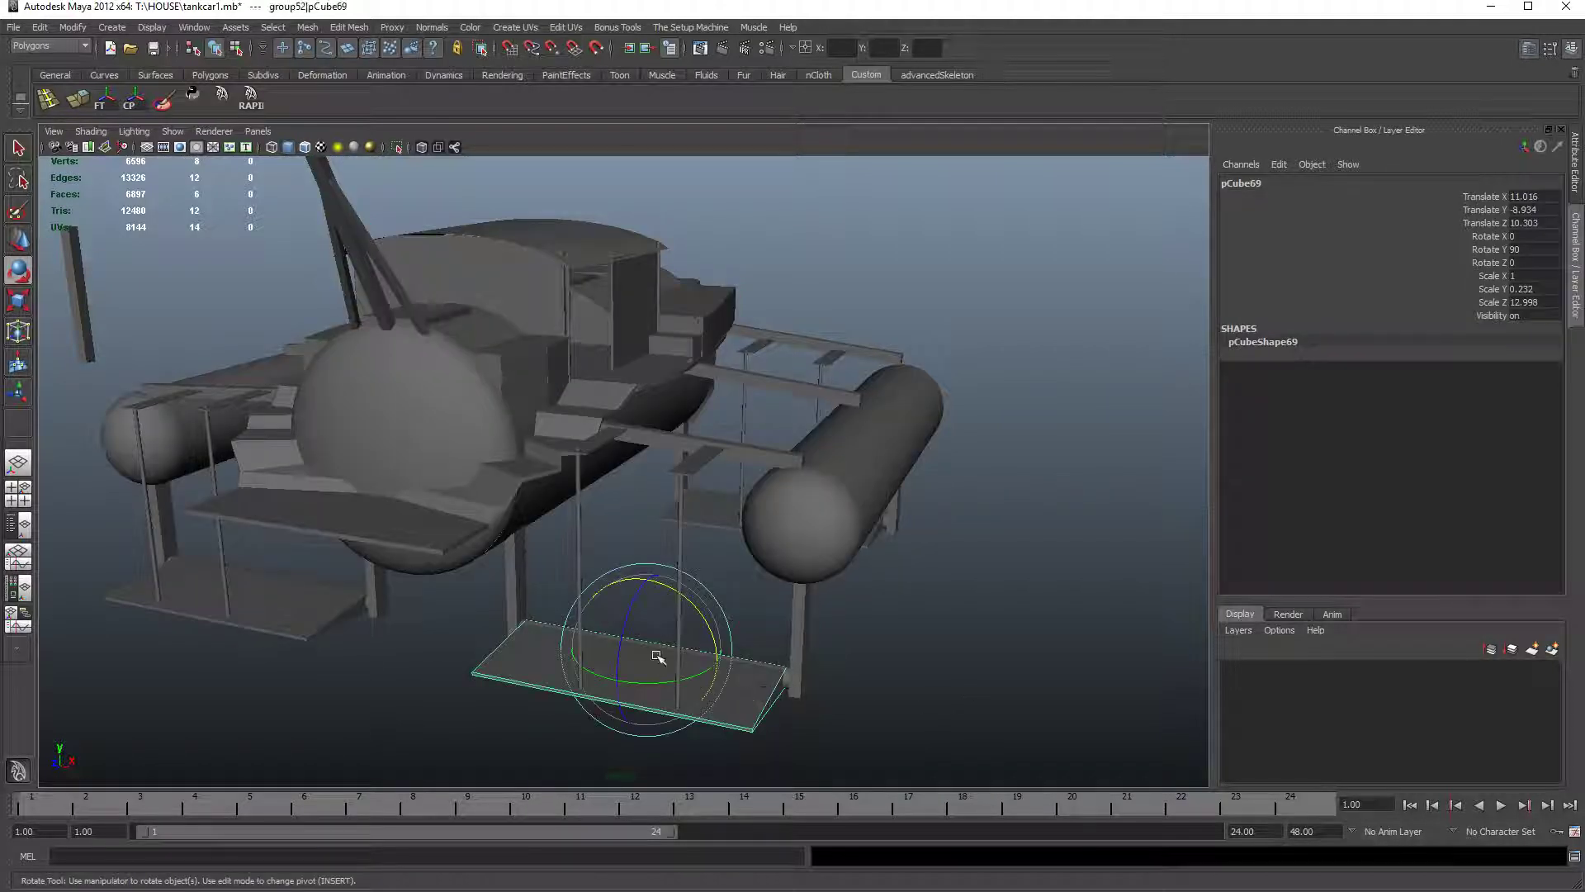
pyautogui.moveTo(668, 652); pyautogui.dragTo(754, 594)
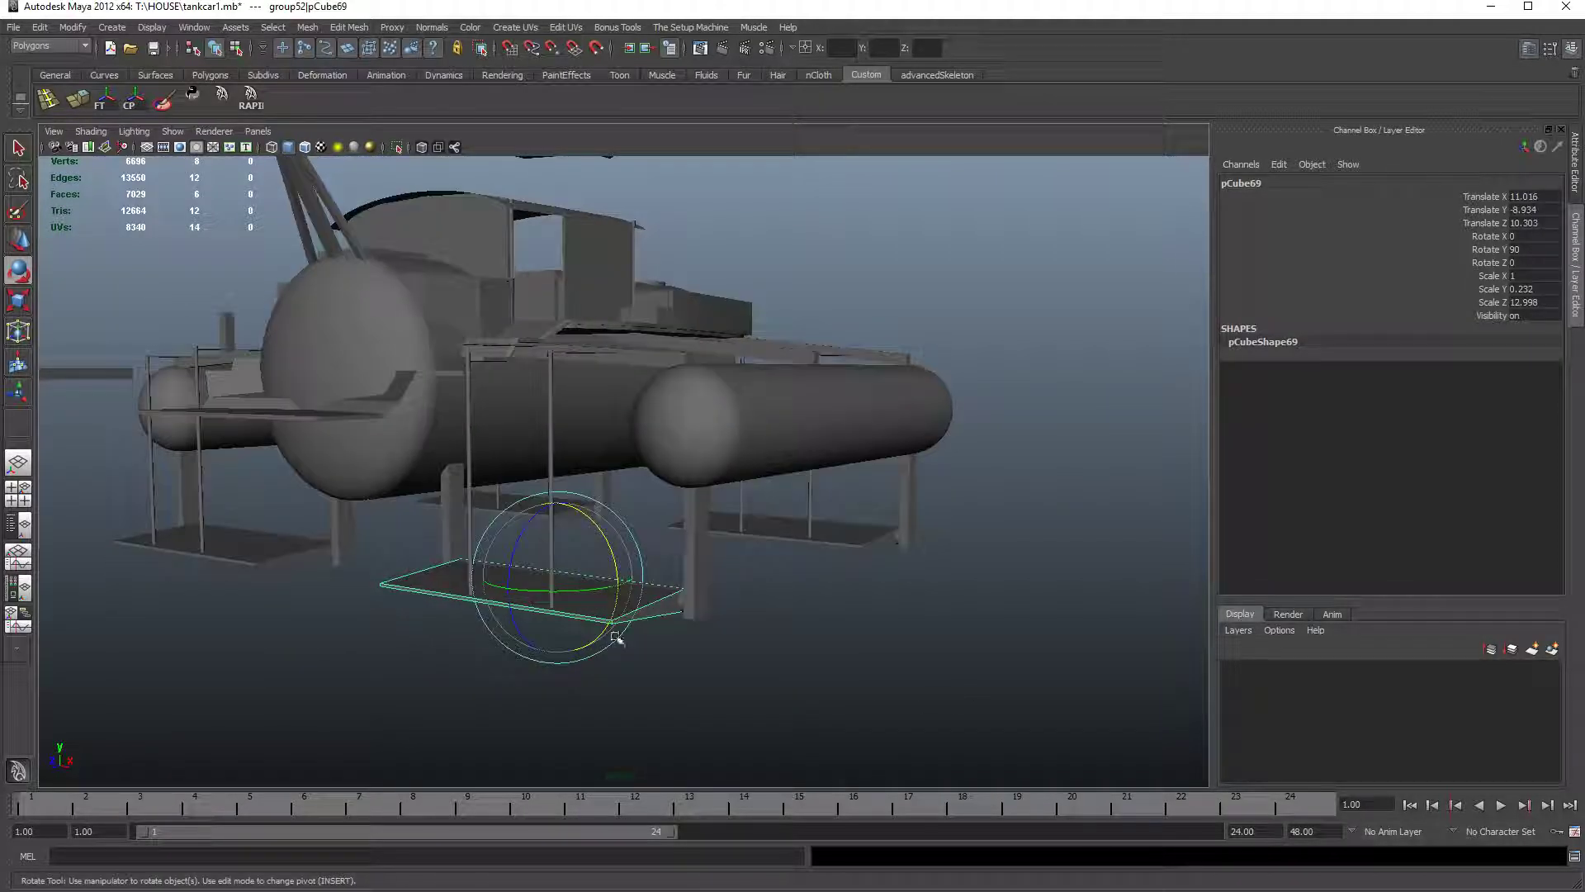
pyautogui.click(632, 670)
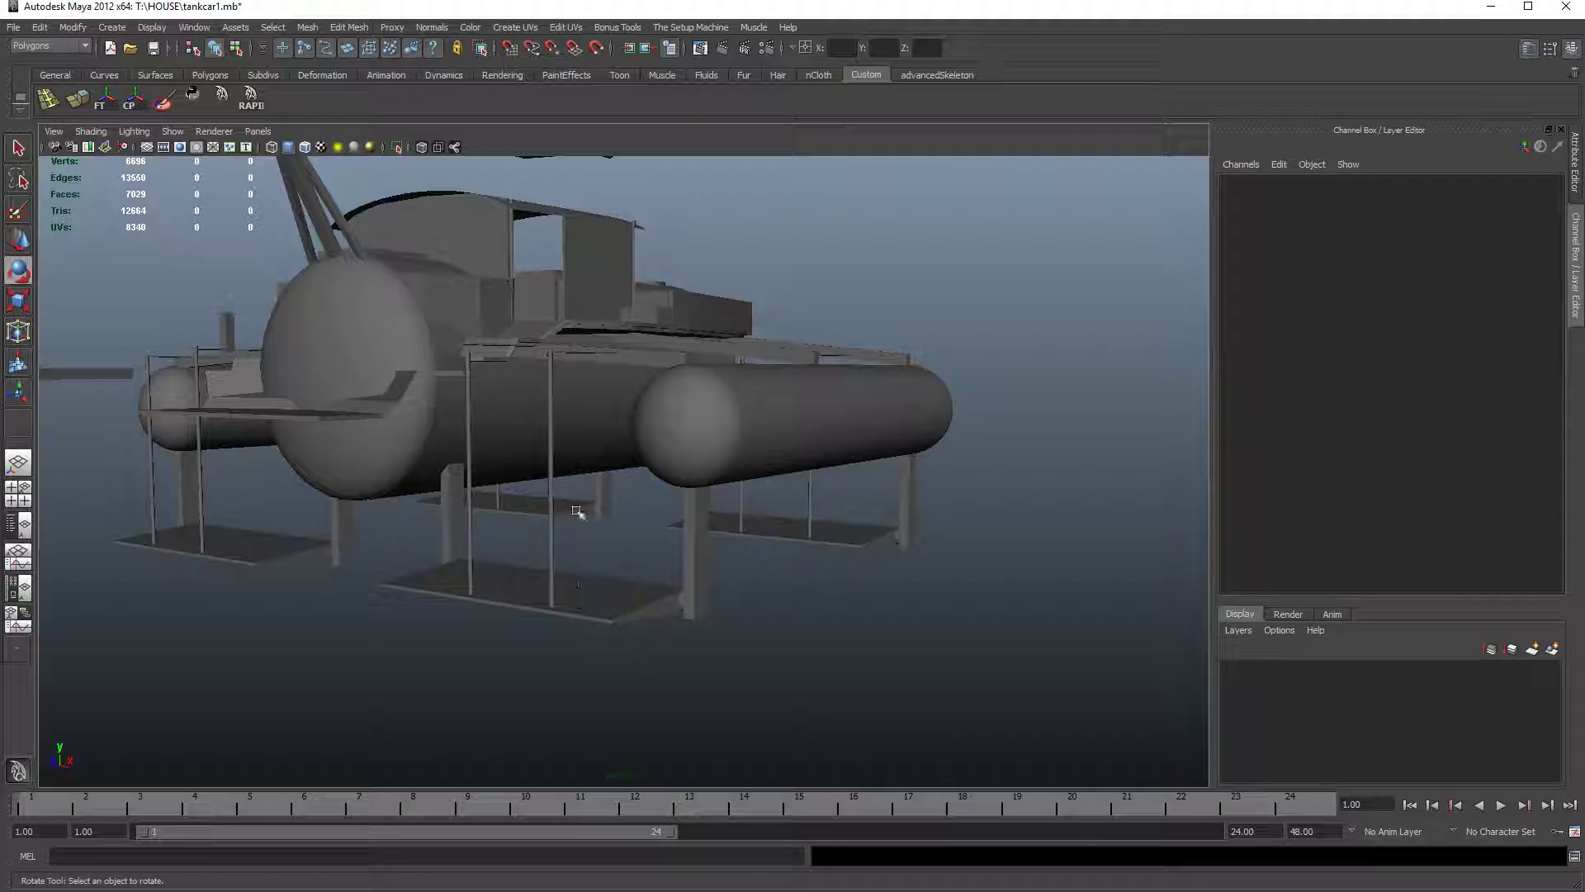
pyautogui.moveTo(576, 482); pyautogui.dragTo(632, 527)
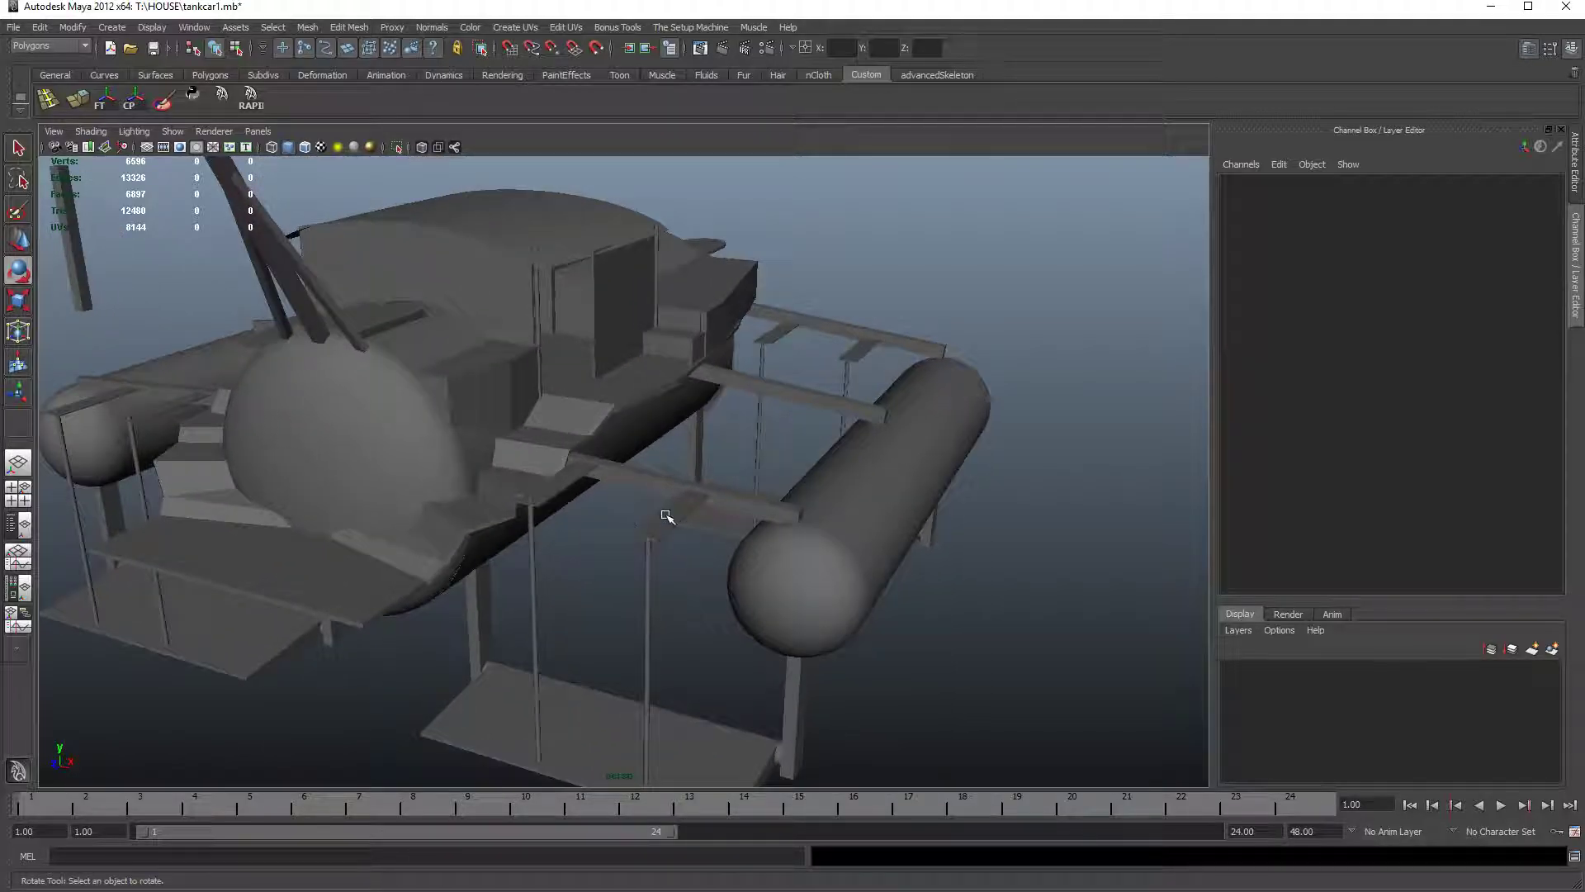
# Select the two small bracket plates above the front foil's rods together to inspect them
pyautogui.click(667, 516)
pyautogui.keyDown('shift'); pyautogui.click(565, 488); pyautogui.keyUp('shift')
pyautogui.keyDown('shift'); pyautogui.click(657, 536); pyautogui.keyUp('shift')
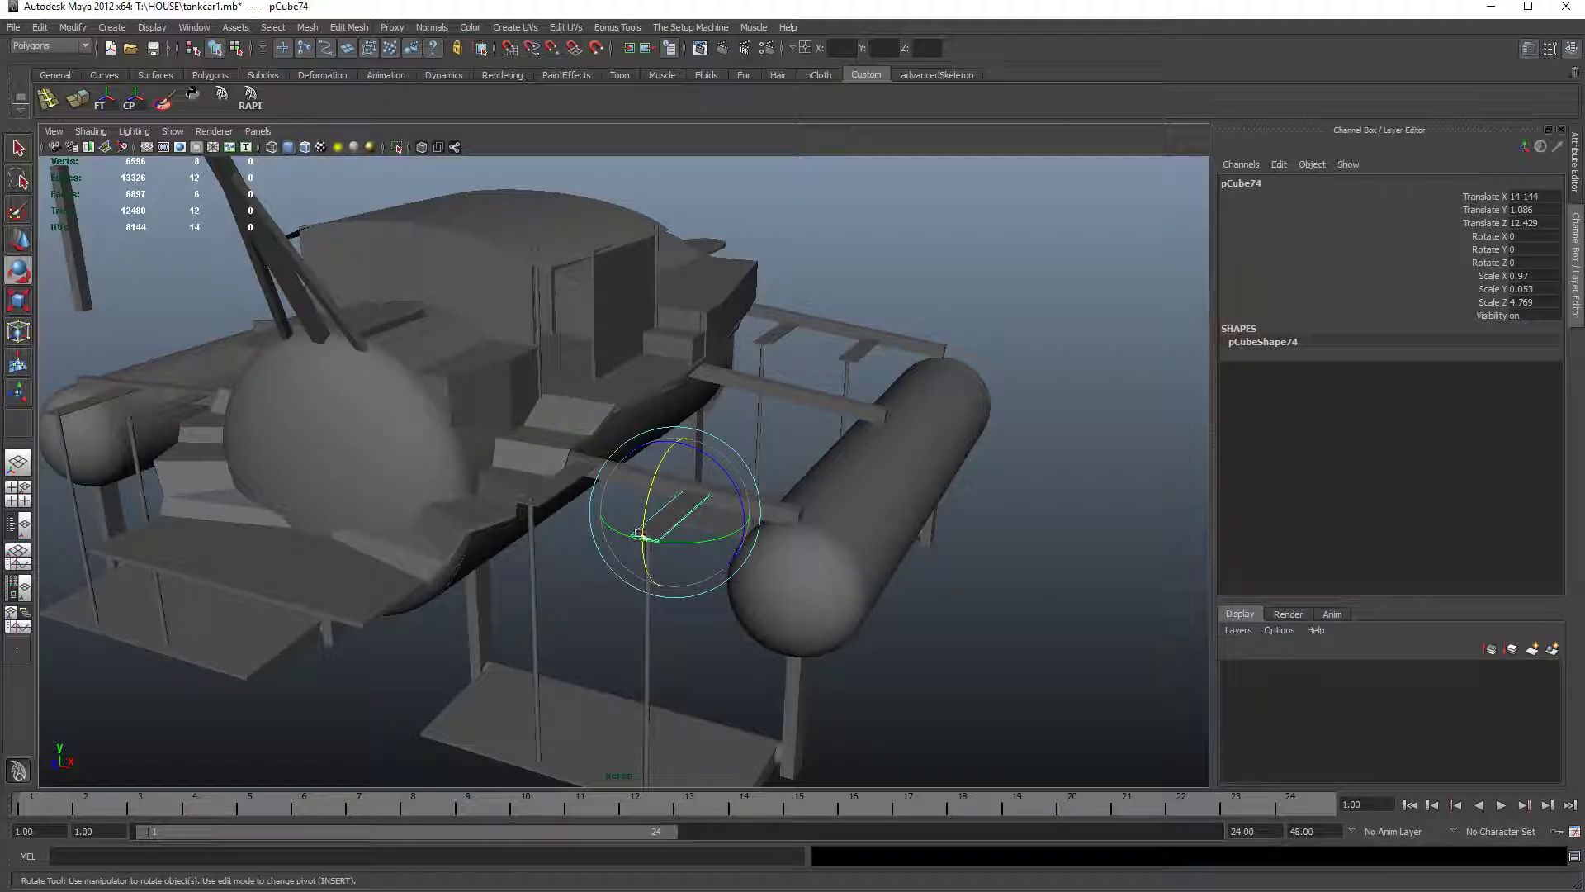
pyautogui.click(577, 485)
pyautogui.moveTo(643, 518); pyautogui.dragTo(705, 538)
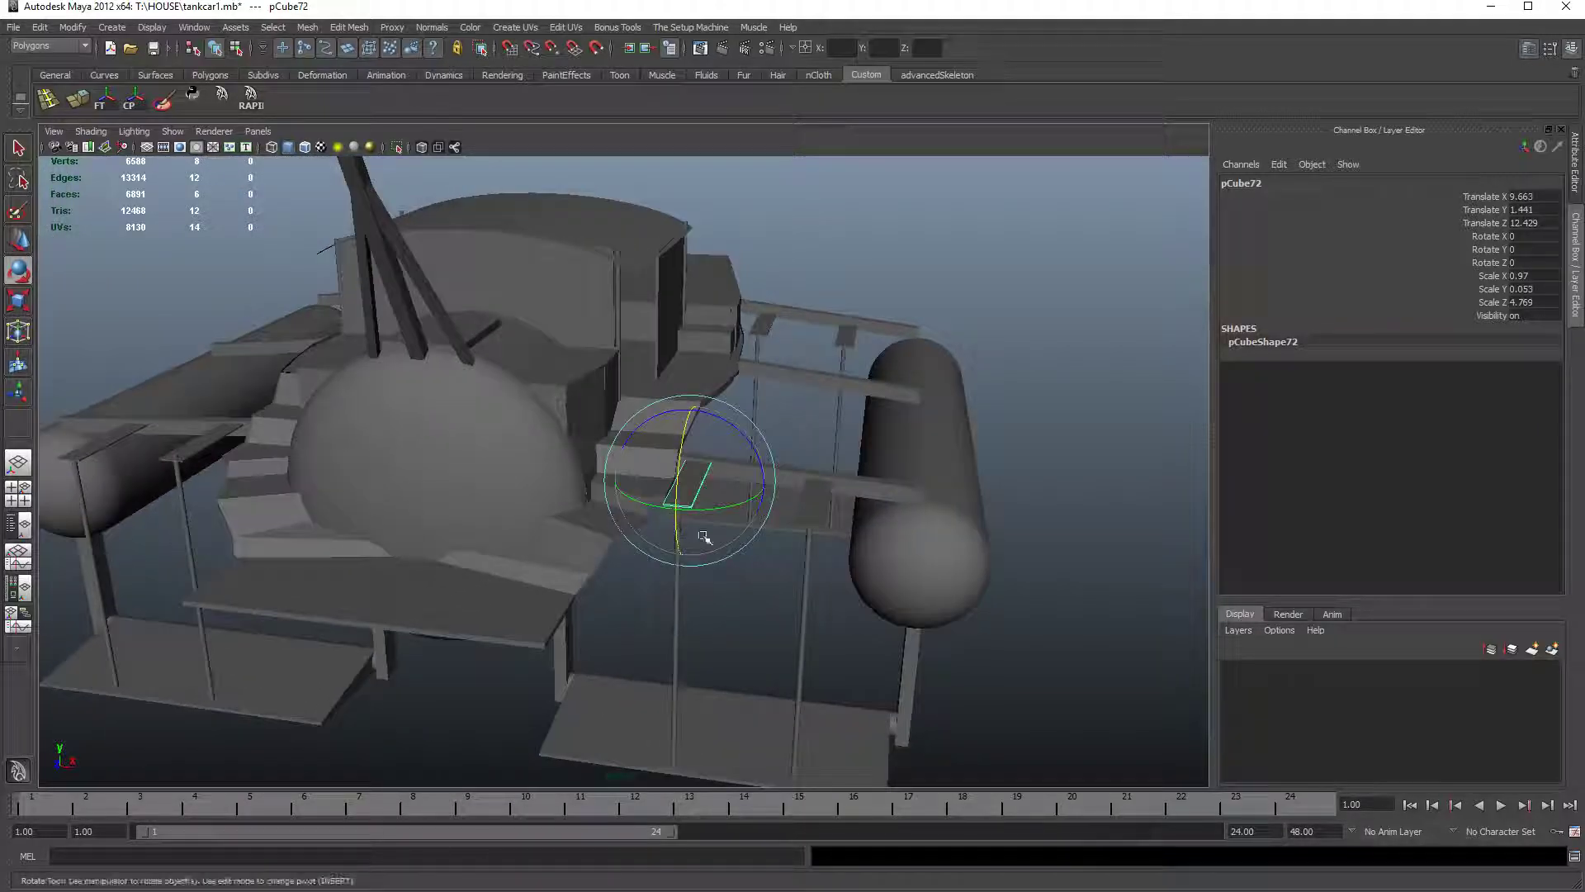
pyautogui.keyDown('shift'); pyautogui.click(822, 511); pyautogui.keyUp('shift')
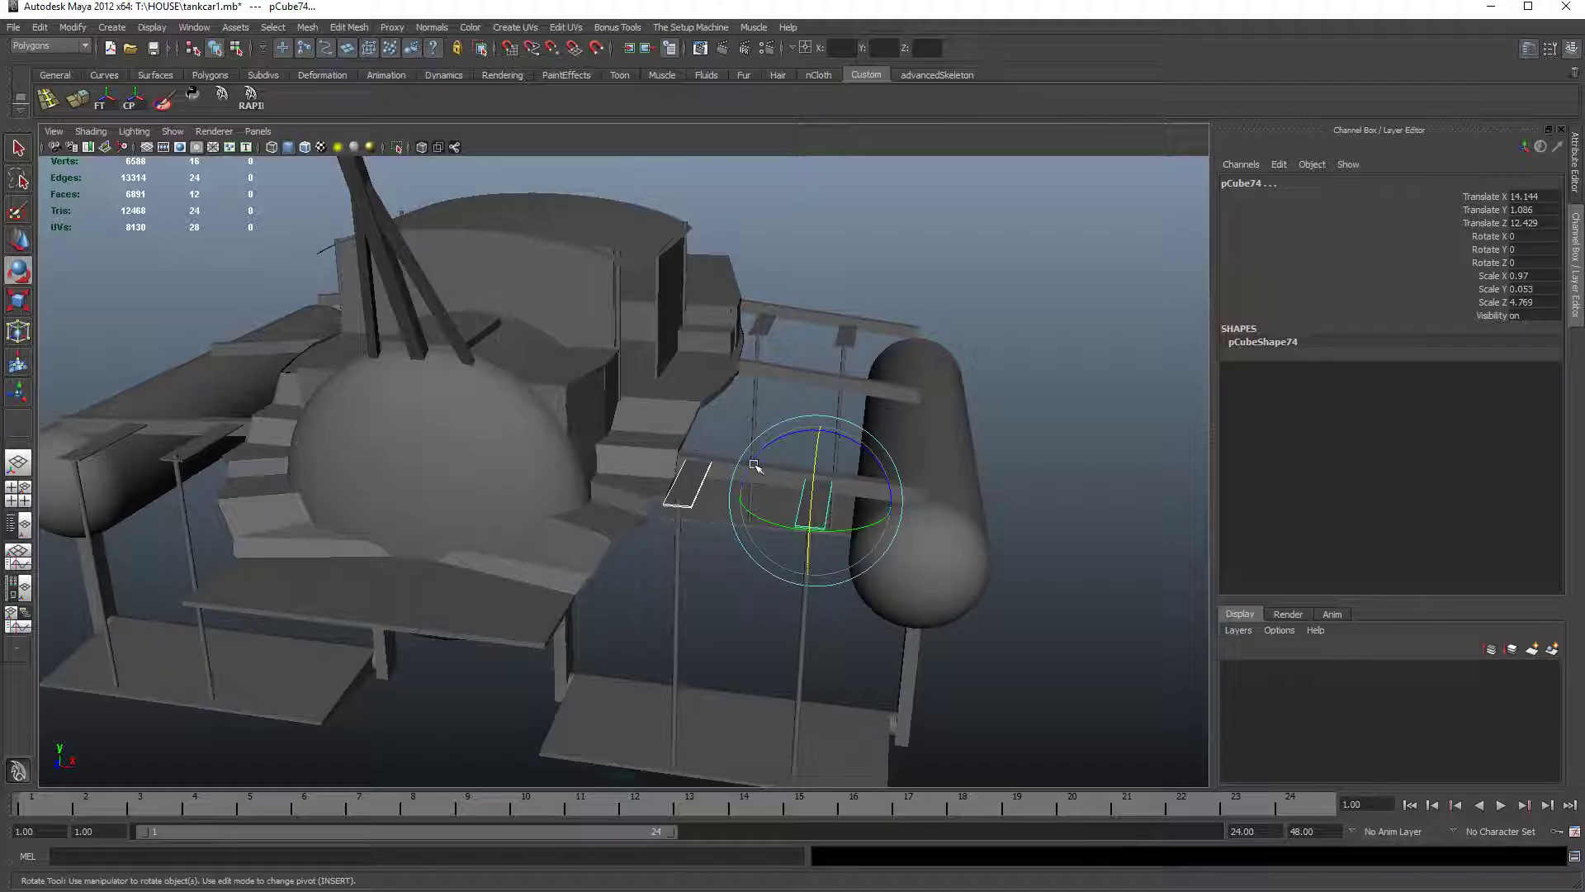
# Inspect the inner vertical rod above the front foil and the foil plate it connects to
pyautogui.click(677, 551)
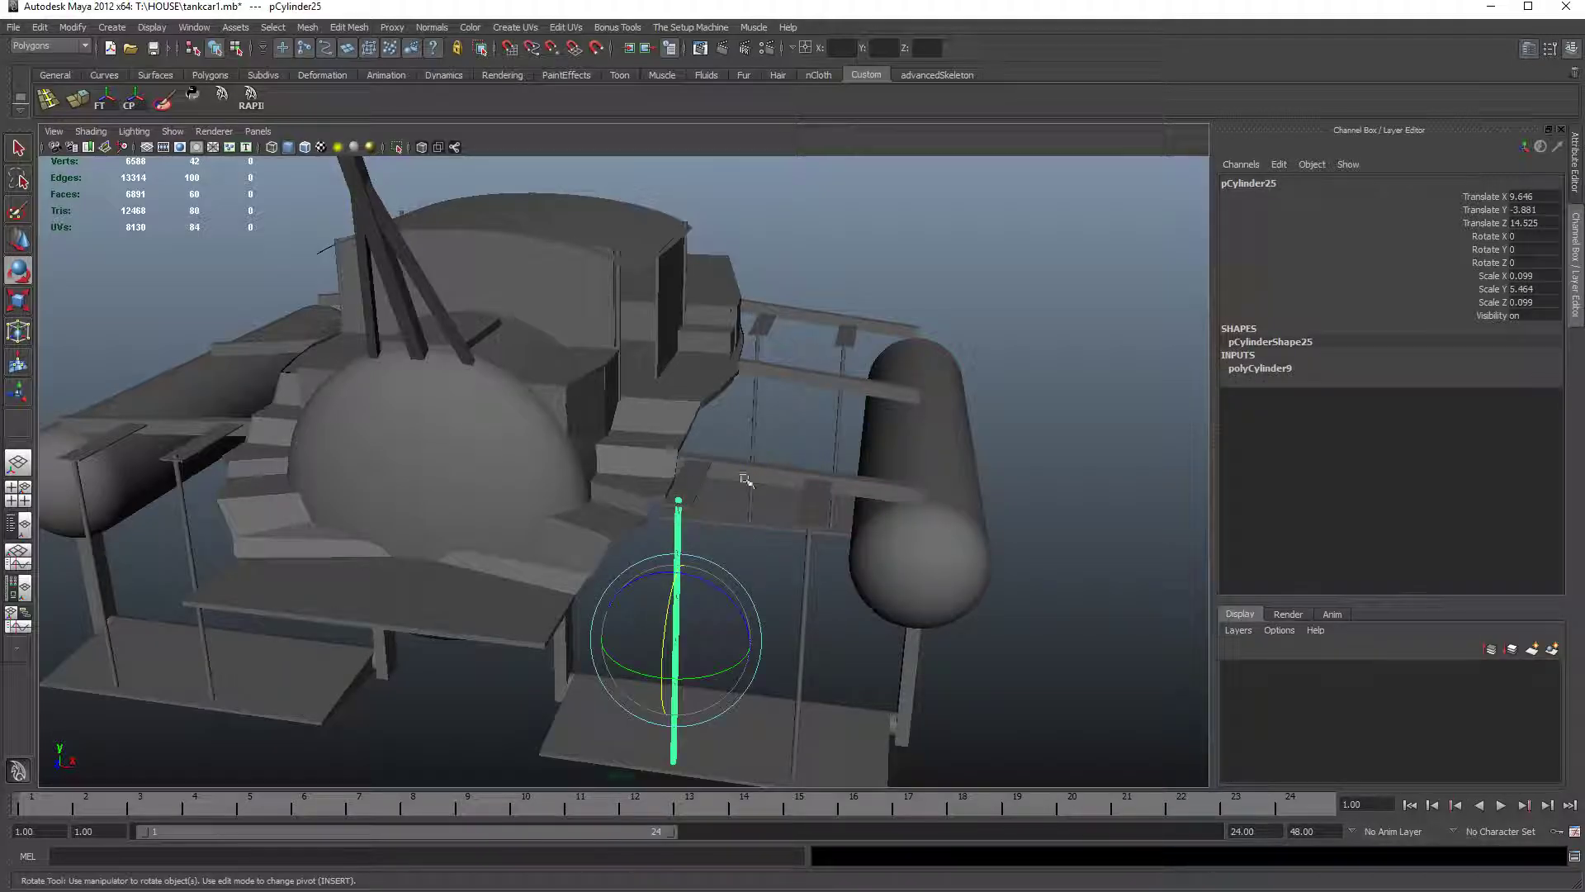
pyautogui.click(829, 664)
pyautogui.click(888, 720)
pyautogui.moveTo(892, 721); pyautogui.dragTo(255, 608)
pyautogui.moveTo(326, 570); pyautogui.dragTo(366, 575)
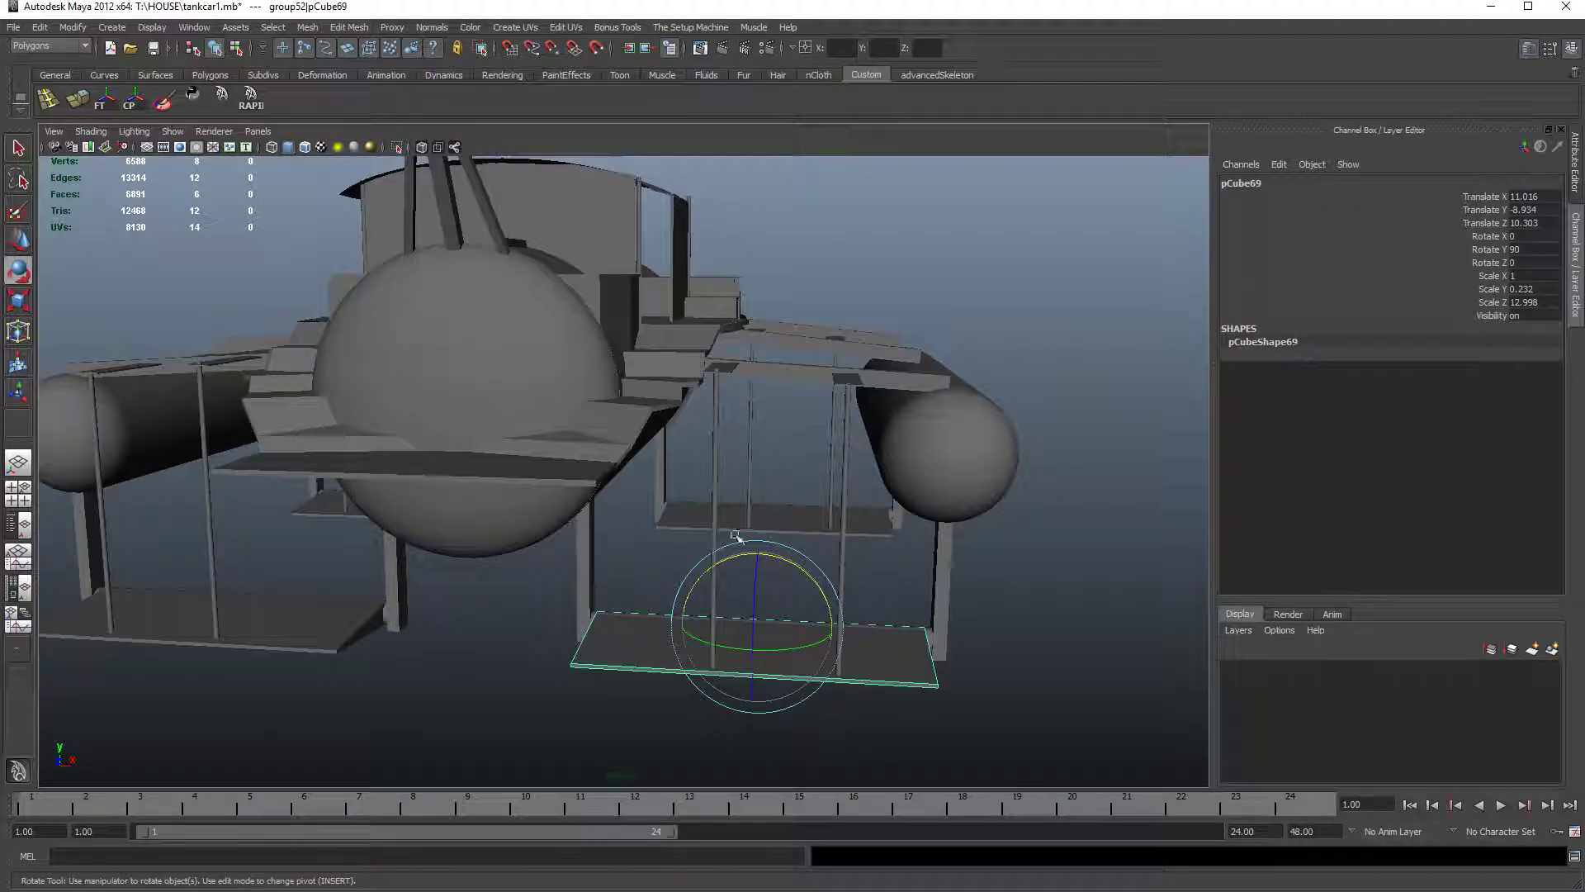
# Select both vertical rods of the front foil on the opposite side of the boat to inspect them
pyautogui.moveTo(810, 448); pyautogui.dragTo(624, 593)
pyautogui.click(614, 593)
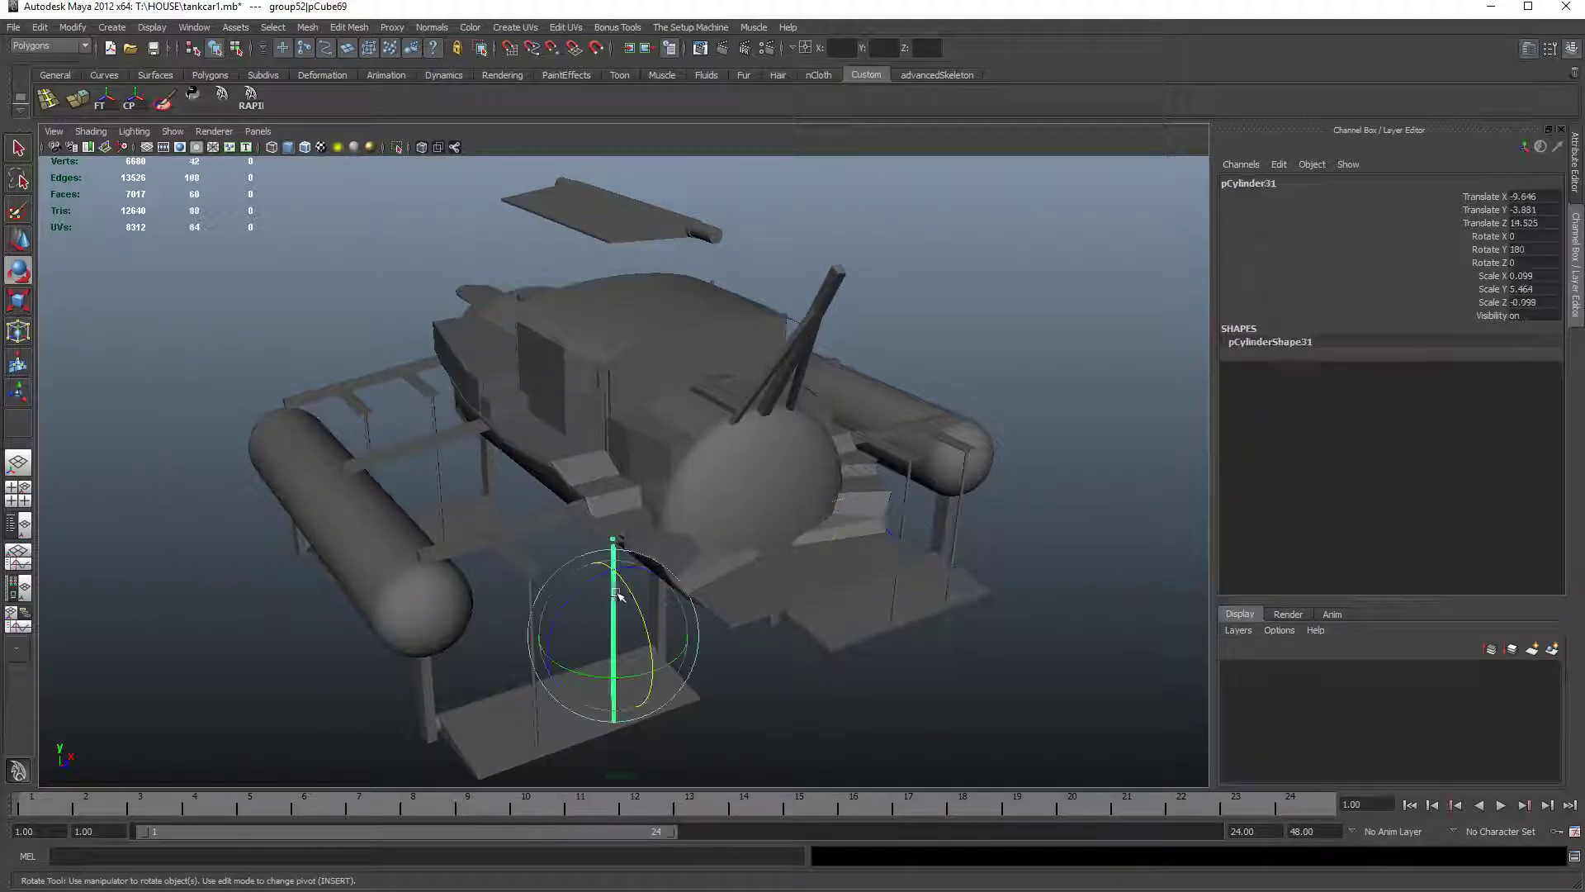
pyautogui.press('q')
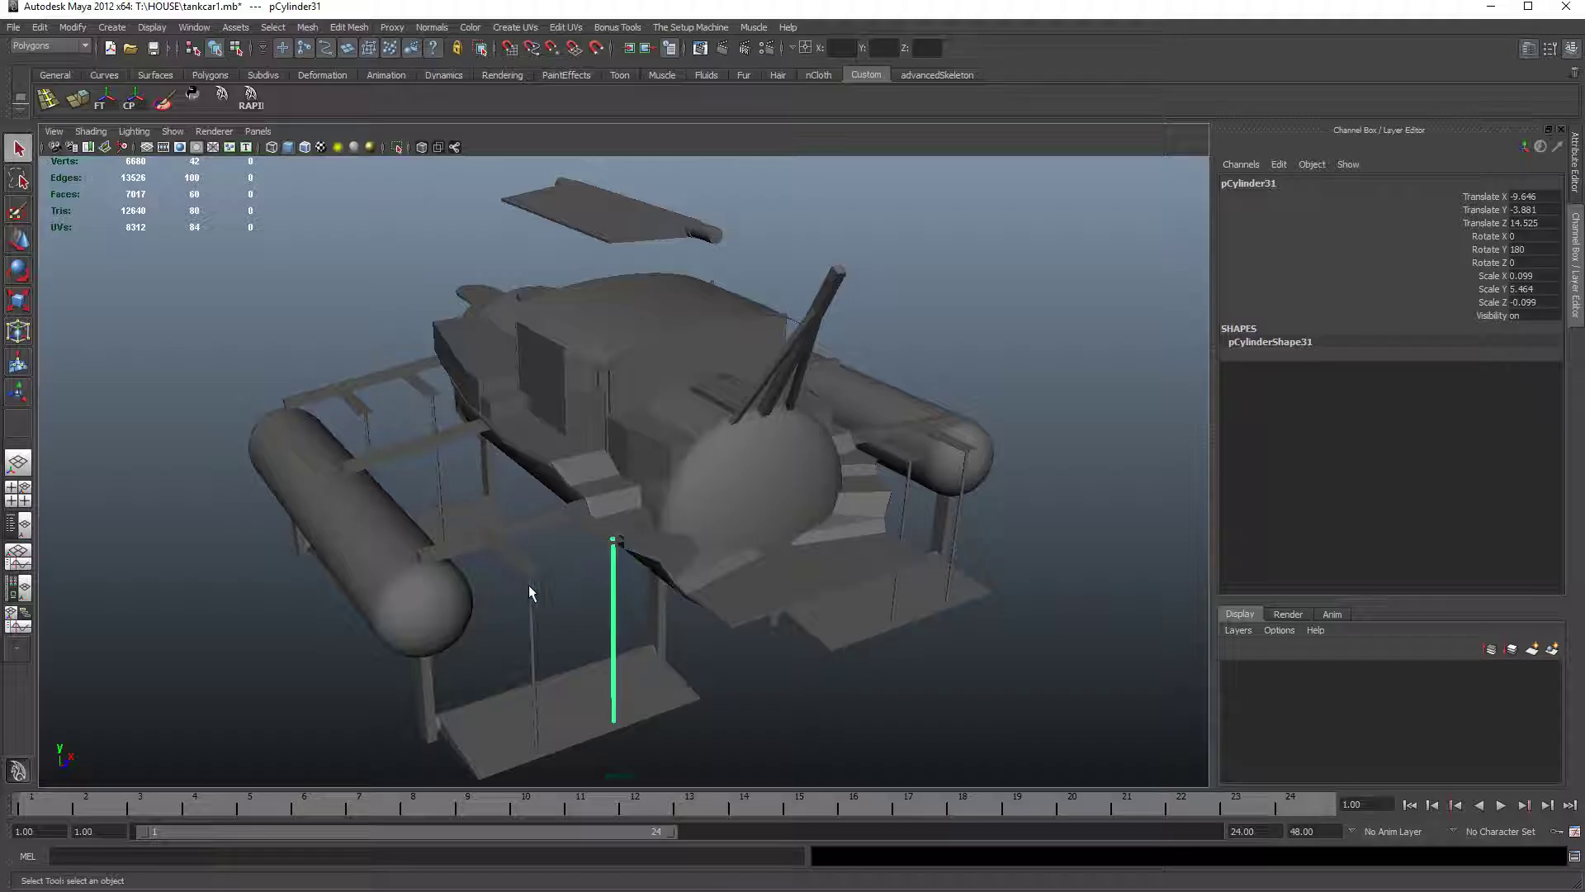
pyautogui.keyDown('shift'); pyautogui.click(528, 585); pyautogui.keyUp('shift')
# Inspect the raised foil above the cabin roof, selecting its flat plate and the cylinder along its thick edge
pyautogui.moveTo(646, 640); pyautogui.dragTo(543, 436)
pyautogui.click(756, 517)
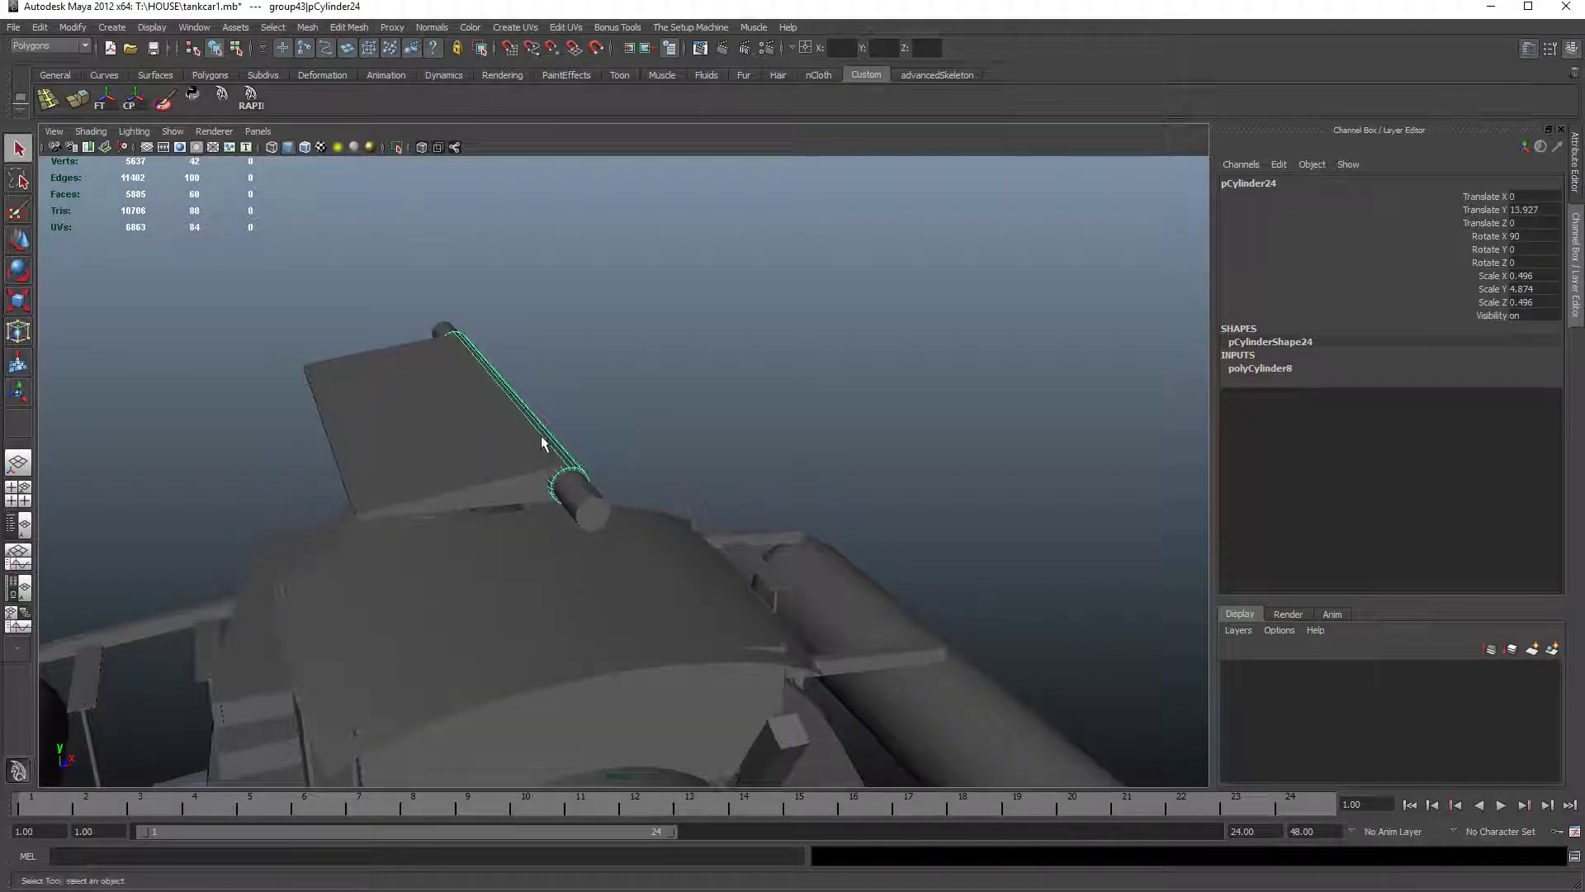
pyautogui.click(481, 436)
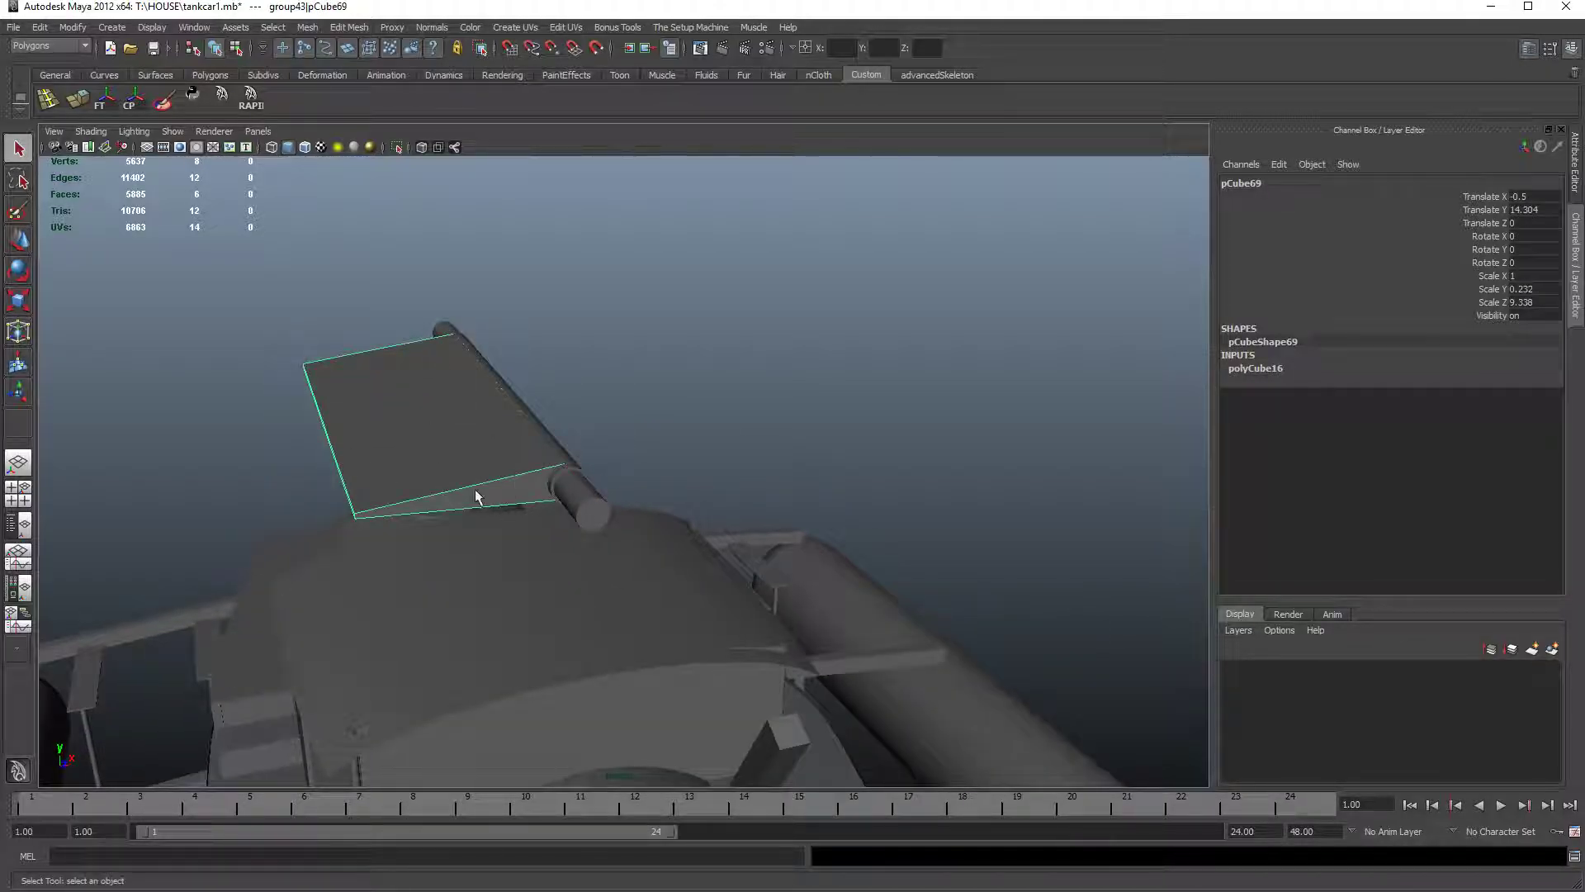
pyautogui.moveTo(406, 492); pyautogui.dragTo(582, 525)
pyautogui.moveTo(626, 463); pyautogui.dragTo(727, 463)
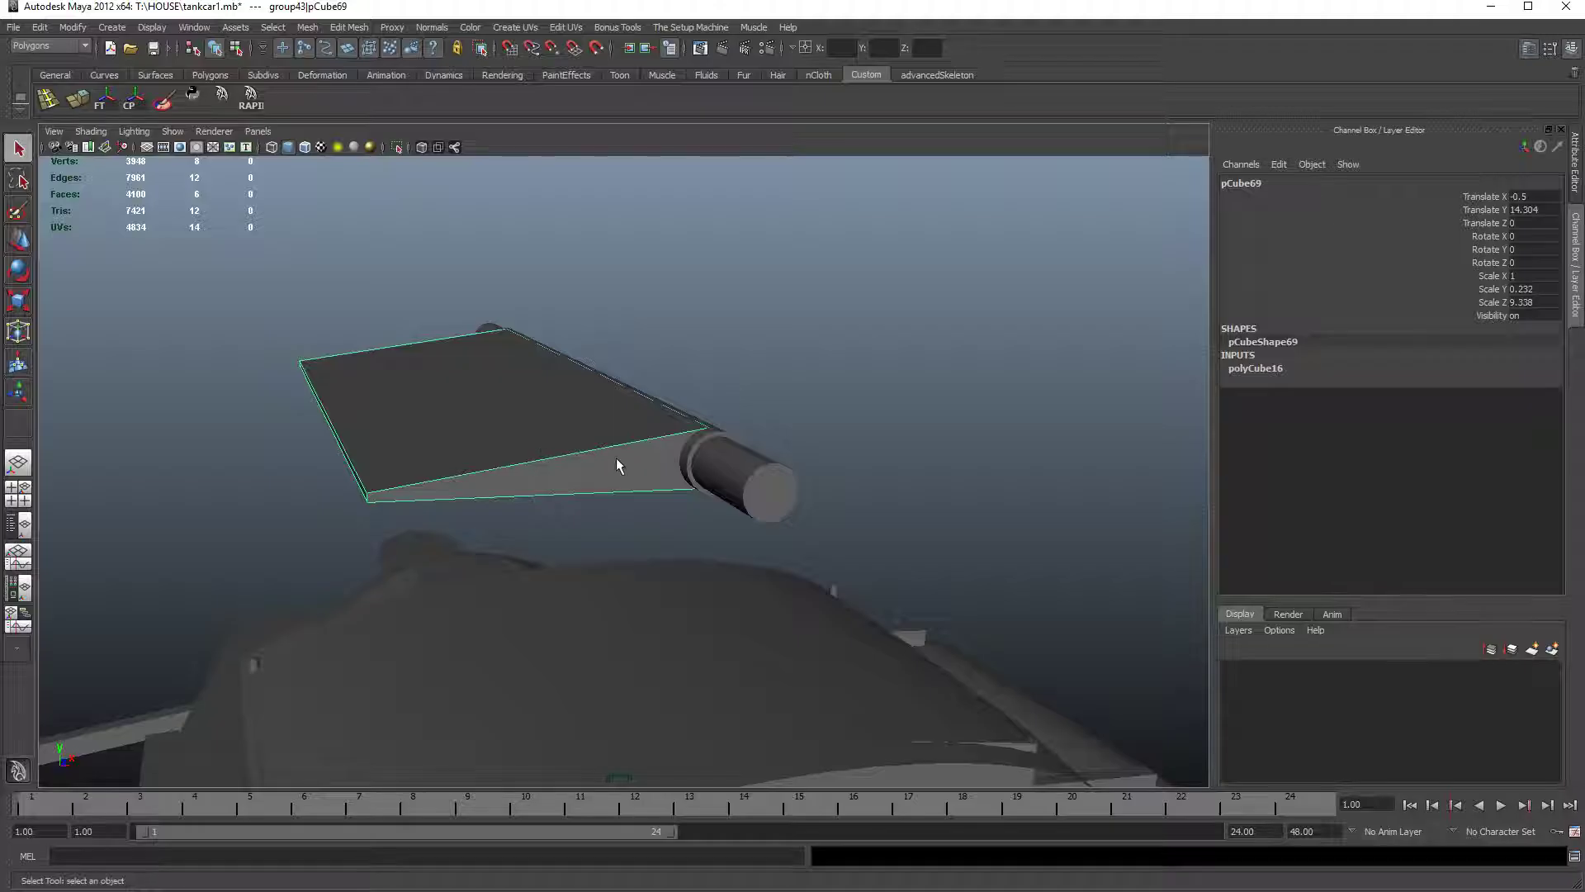
pyautogui.click(698, 438)
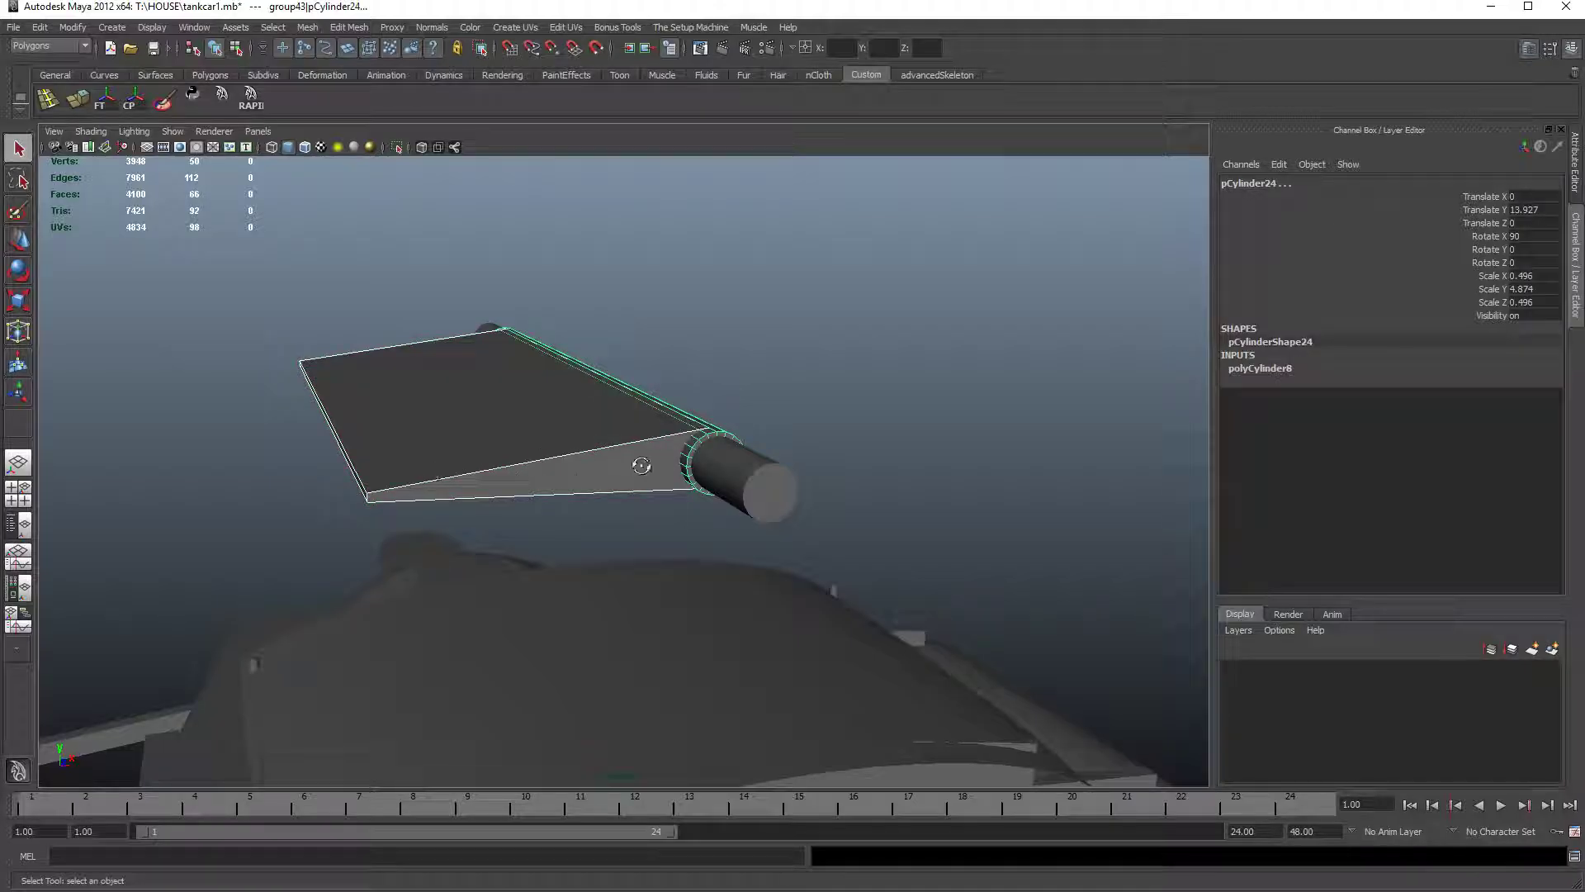
pyautogui.moveTo(641, 460); pyautogui.dragTo(609, 457)
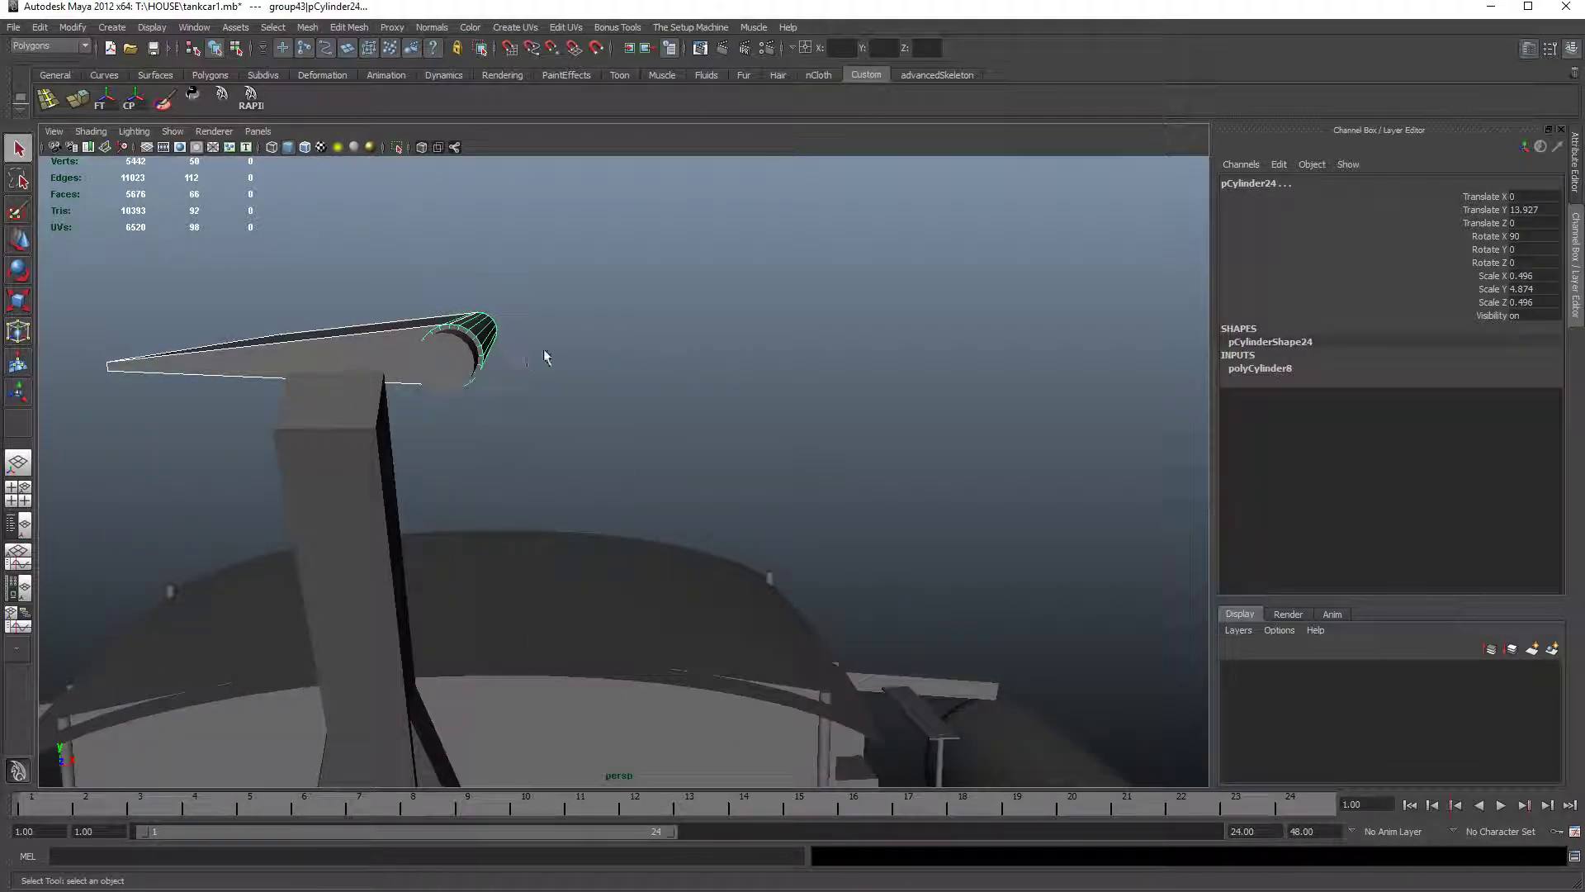
# Widen the cylinder along the raised foil's thick edge by scaling it to 0.972 in X
pyautogui.press('f')
pyautogui.keyDown('shift'); pyautogui.click(501, 483); pyautogui.keyUp('shift')
pyautogui.click(497, 489)
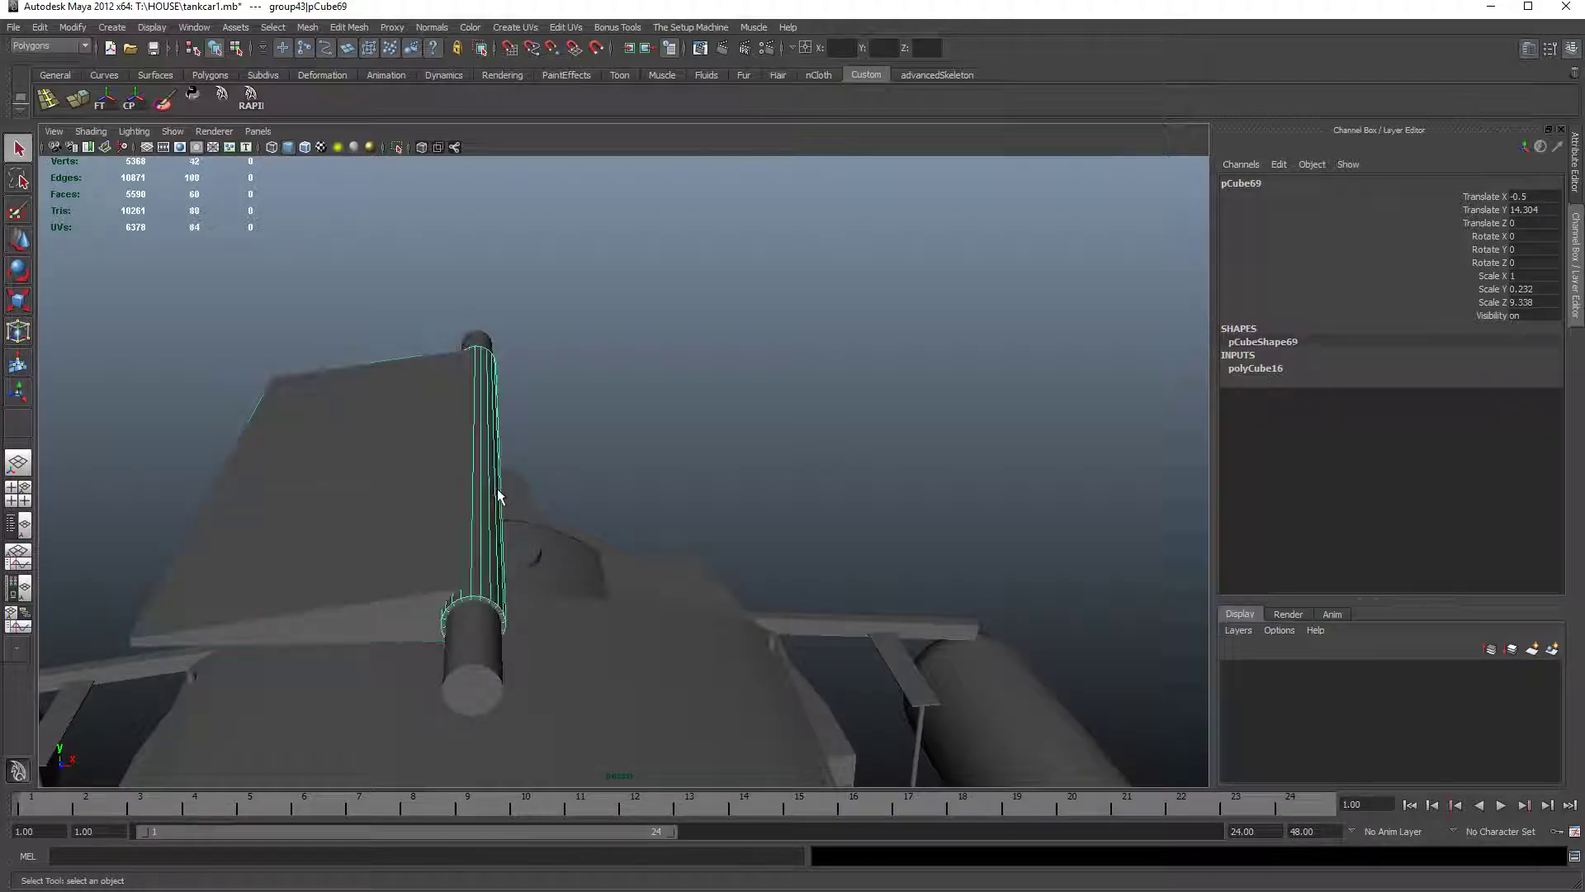
pyautogui.press('r')
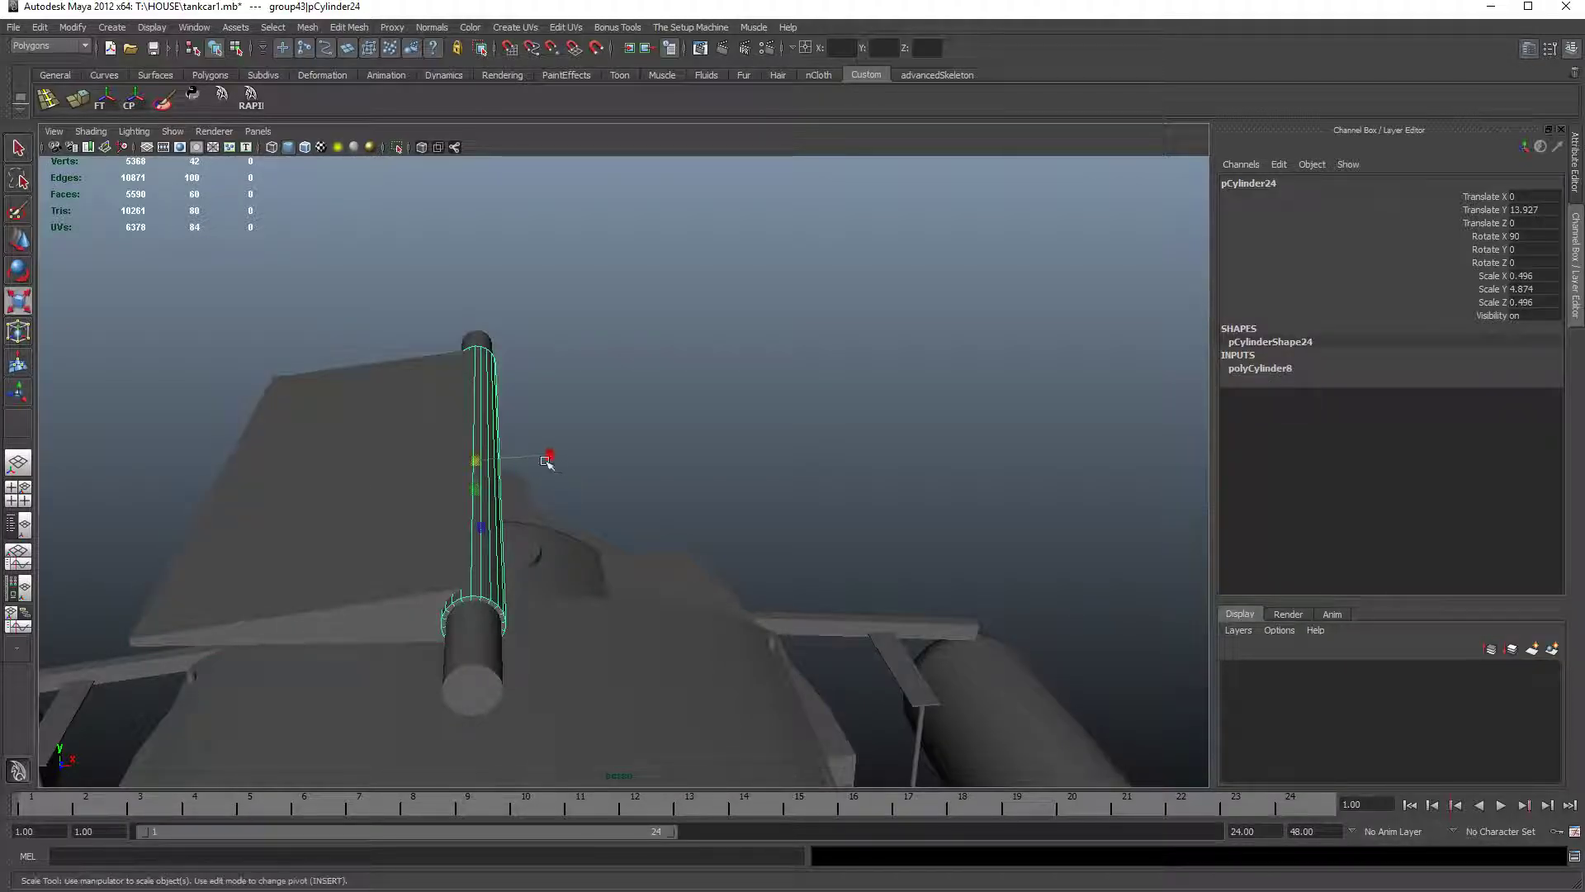
pyautogui.moveTo(548, 453)
pyautogui.mouseDown()
pyautogui.moveTo(650, 450)
pyautogui.moveTo(593, 441)
pyautogui.moveTo(608, 438)
pyautogui.moveTo(616, 471)
pyautogui.moveTo(569, 456)
pyautogui.mouseUp()
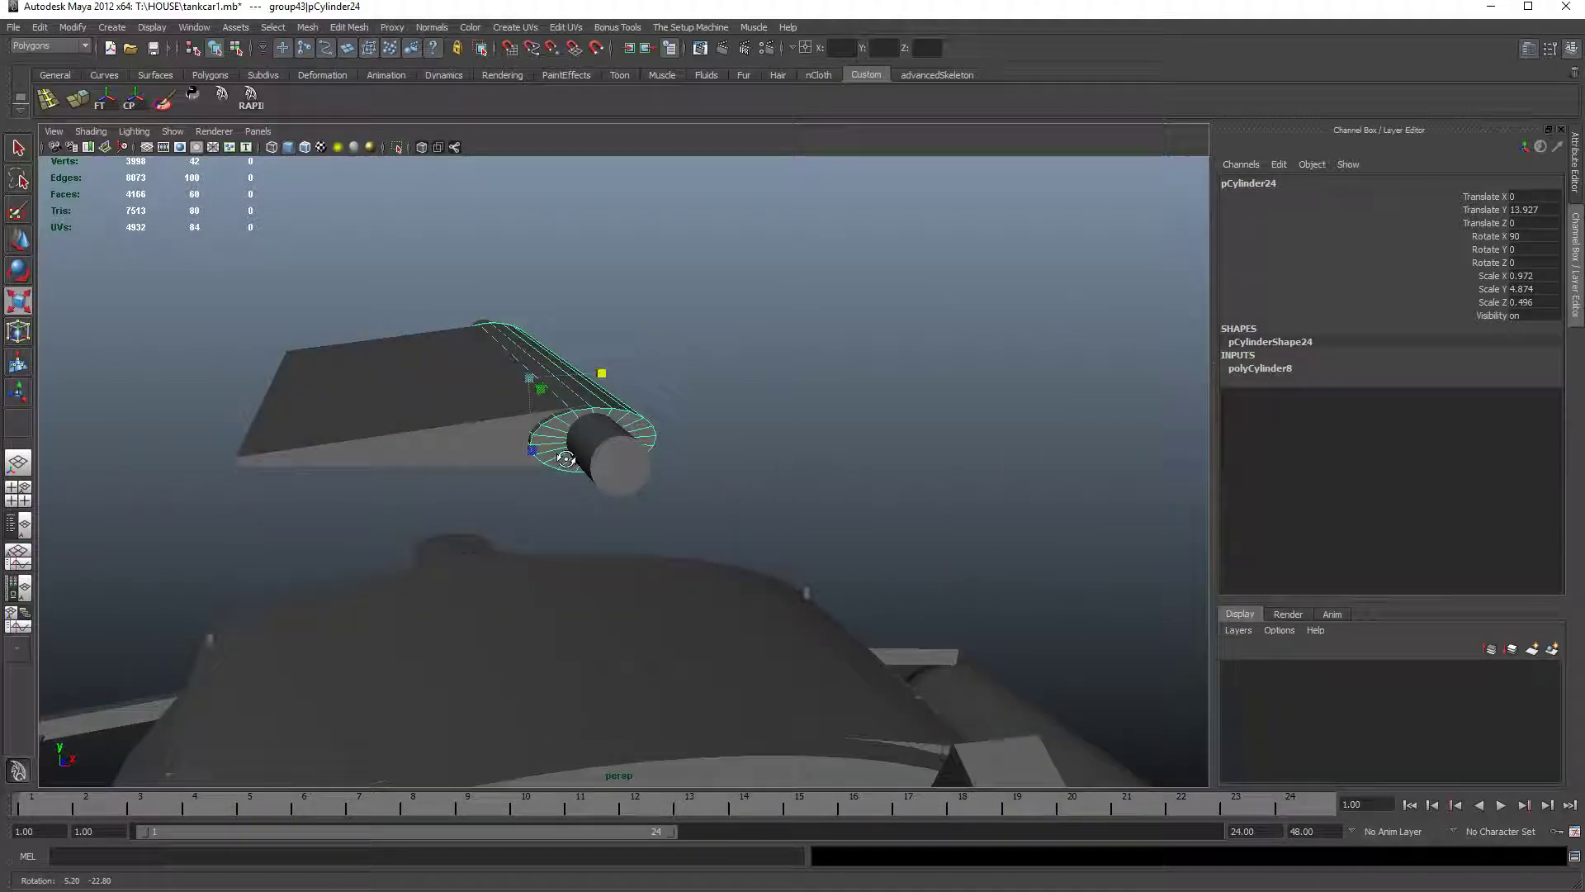
pyautogui.click(707, 412)
pyautogui.click(630, 404)
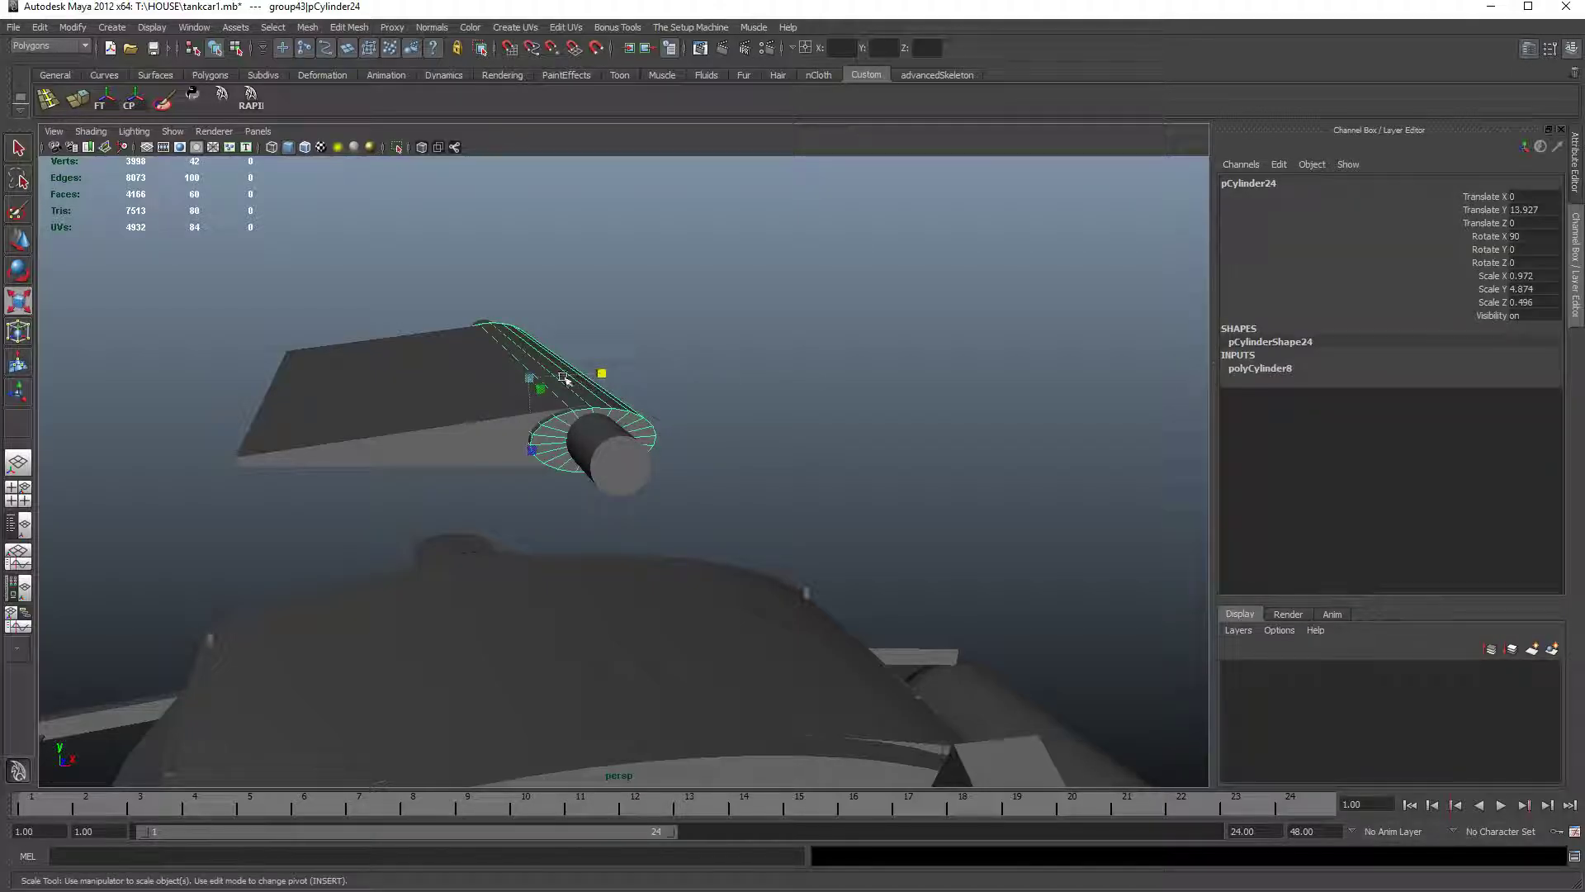
# Try to shift the widened cylinder along X relative to the foil plate, and undo the move
pyautogui.press('w')
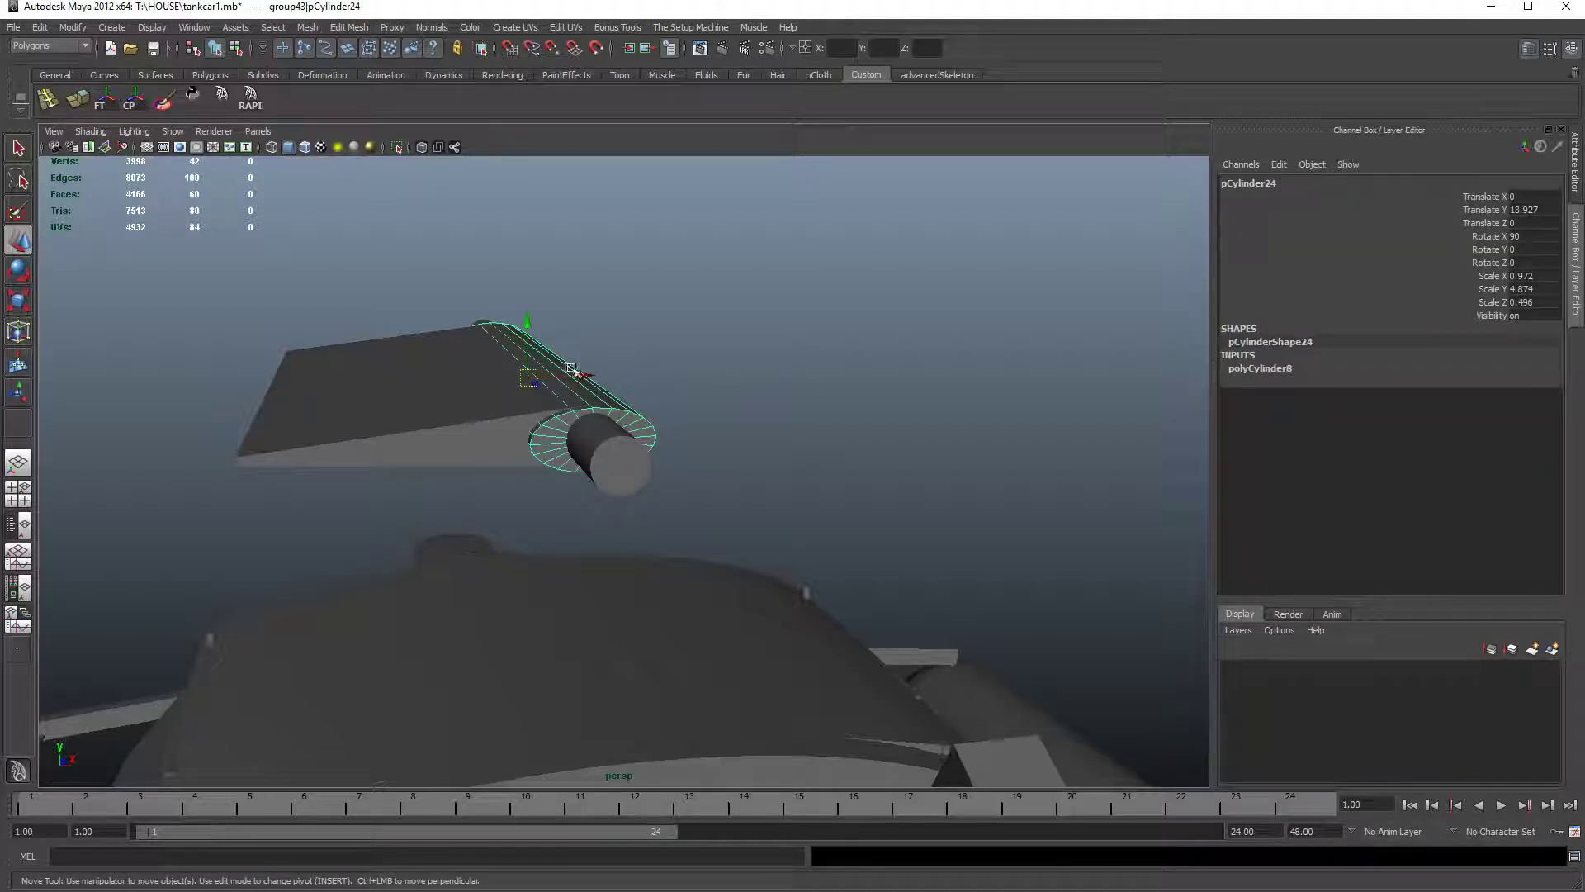
pyautogui.moveTo(588, 375); pyautogui.dragTo(591, 377)
pyautogui.hotkey('ctrl', 'z')
# Inspect how the pivot shaft runs through the raised foil's widened cylinder, selecting each of the two parts
pyautogui.click(657, 426)
pyautogui.click(596, 428)
pyautogui.keyDown('alt'); pyautogui.moveTo(565, 440); pyautogui.dragTo(506, 425); pyautogui.keyUp('alt')
pyautogui.click(344, 438)
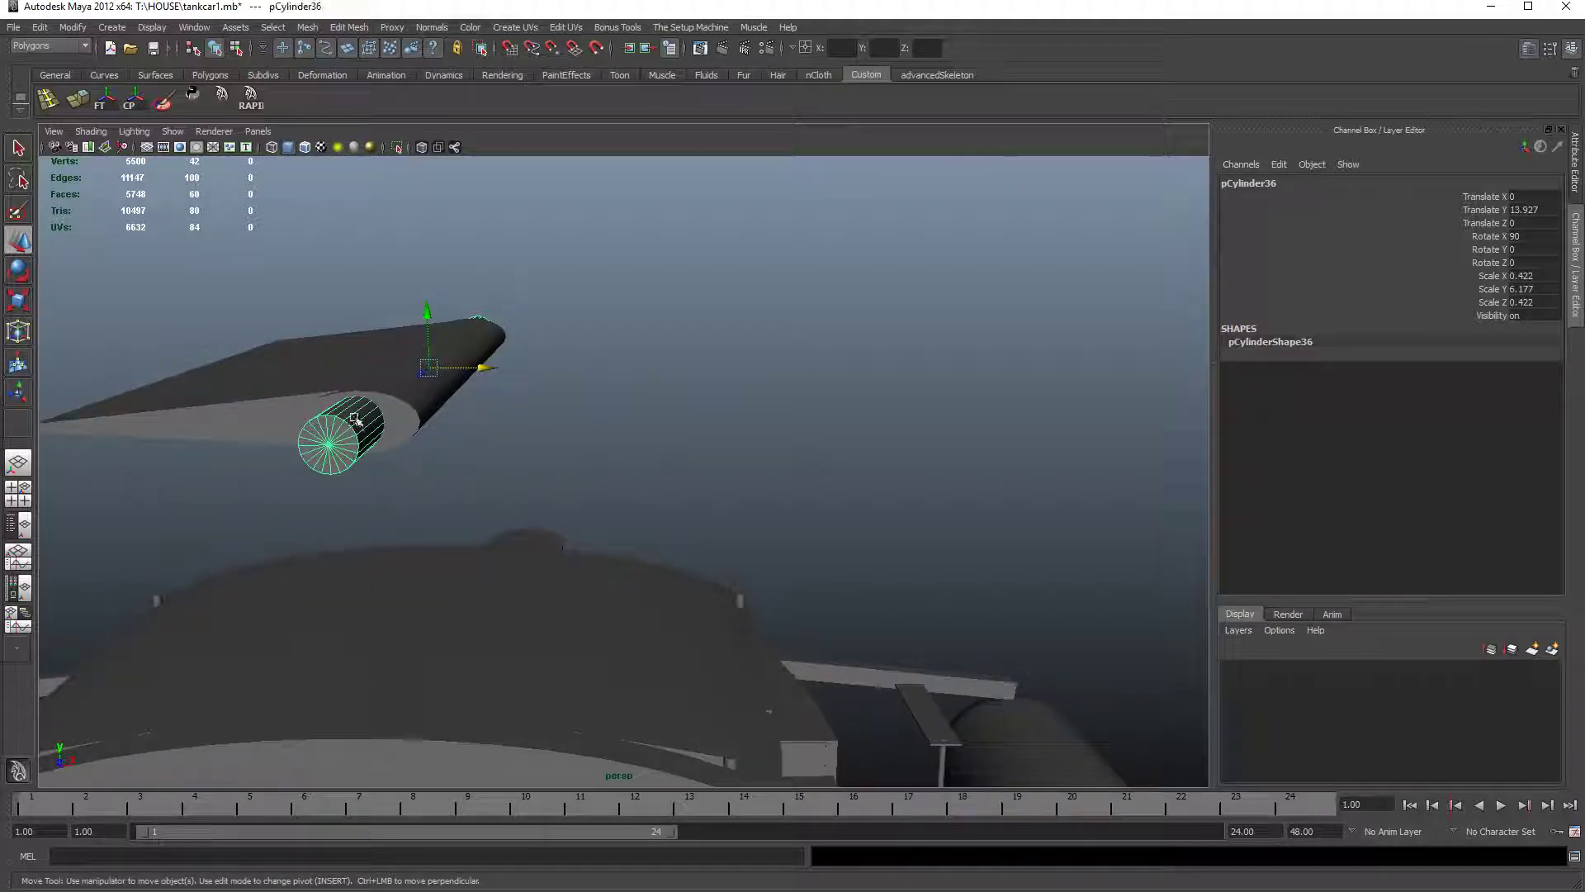
pyautogui.keyDown('alt'); pyautogui.moveTo(355, 423); pyautogui.dragTo(374, 514); pyautogui.keyUp('alt')
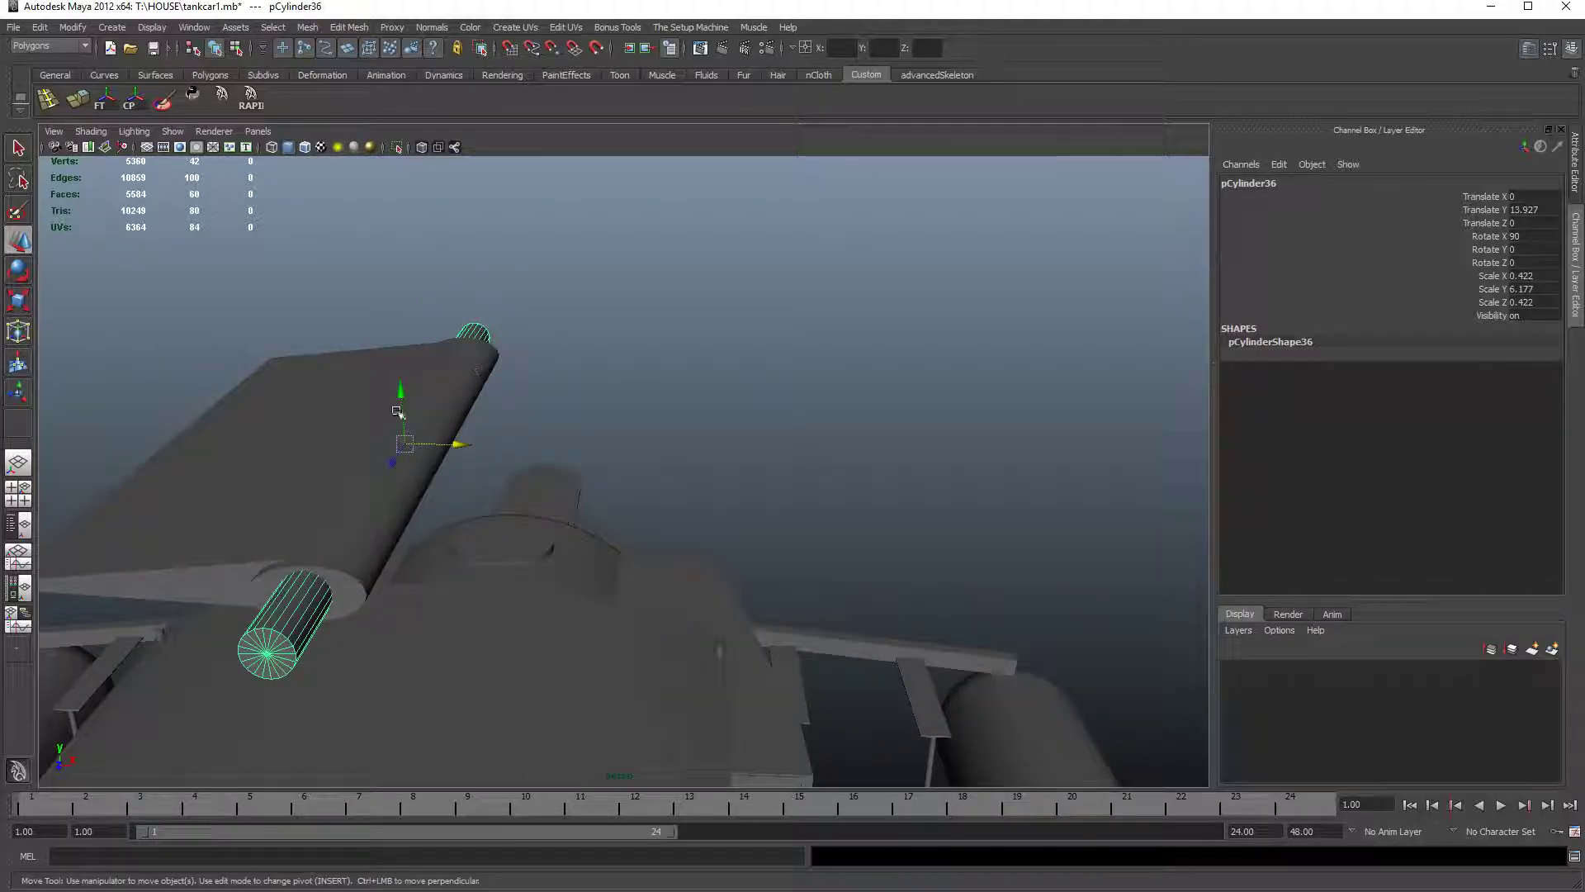
pyautogui.keyDown('alt'); pyautogui.moveTo(524, 417); pyautogui.dragTo(489, 369); pyautogui.keyUp('alt')
pyautogui.click(489, 369)
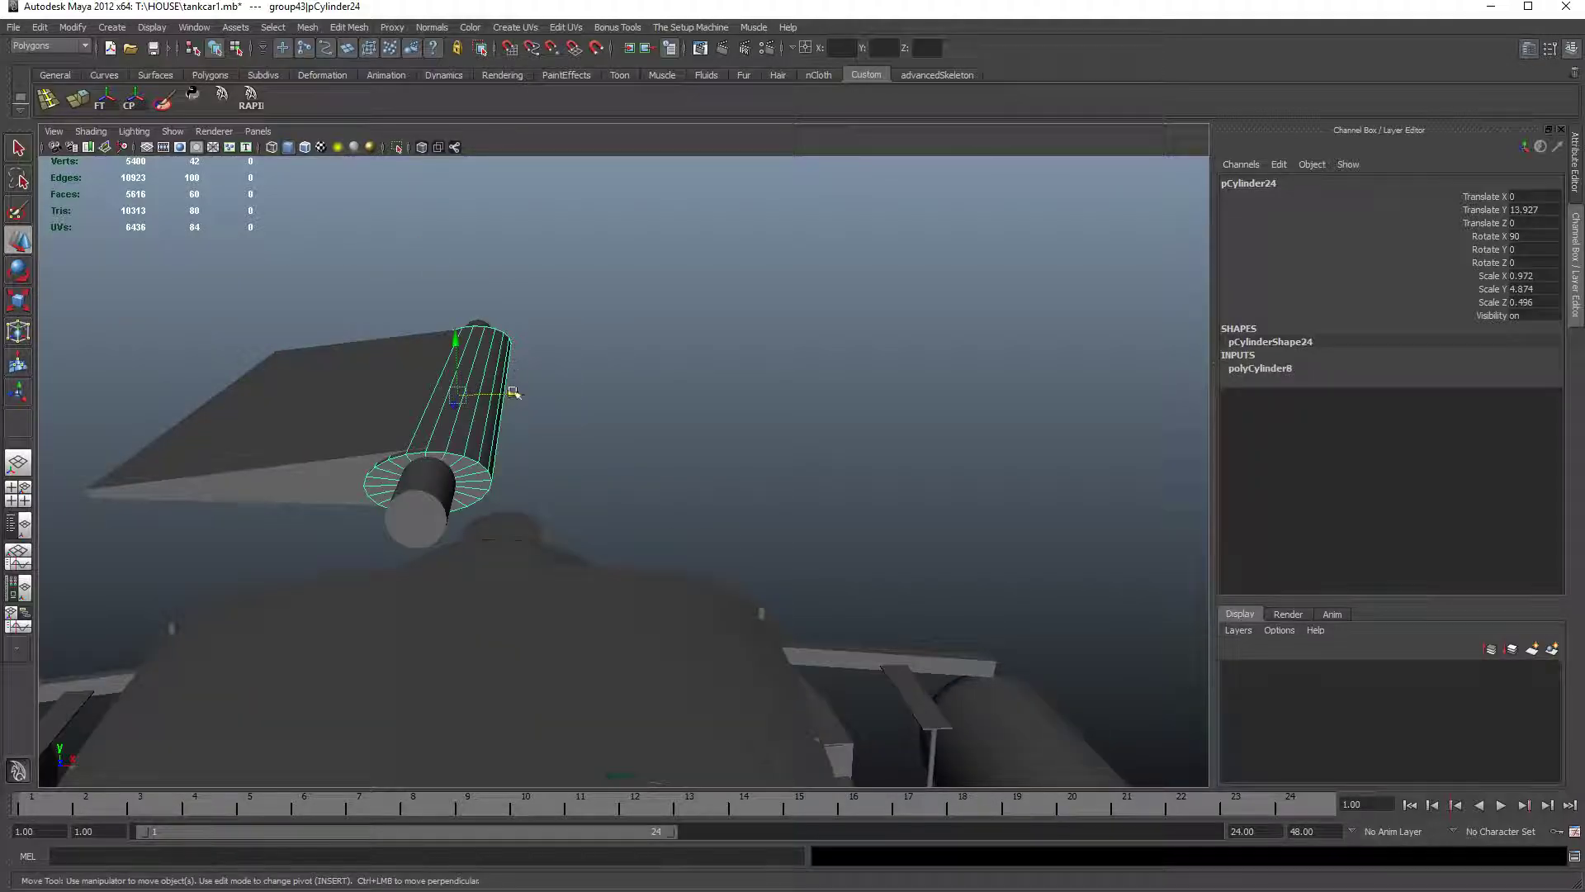
# Examine the foils beneath the boat from the side and the dome end, selecting them with their struts and rods
pyautogui.keyDown('alt'); pyautogui.moveTo(537, 442); pyautogui.dragTo(808, 567); pyautogui.keyUp('alt')
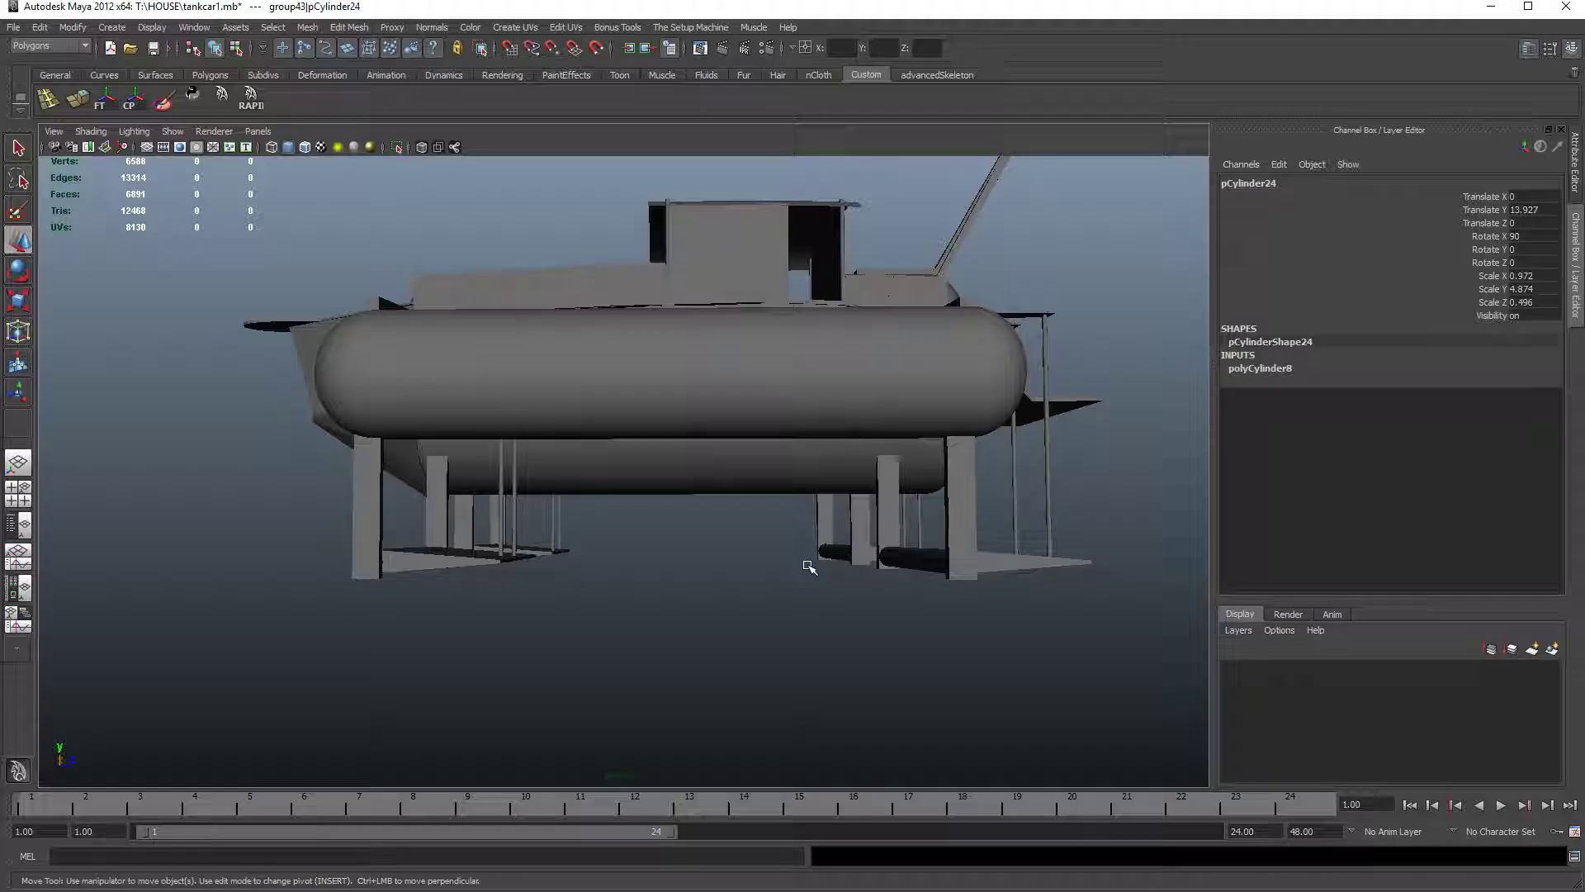
pyautogui.keyDown('alt'); pyautogui.moveTo(754, 559); pyautogui.dragTo(537, 537); pyautogui.keyUp('alt')
pyautogui.keyDown('alt'); pyautogui.moveTo(693, 578); pyautogui.dragTo(405, 586); pyautogui.keyUp('alt')
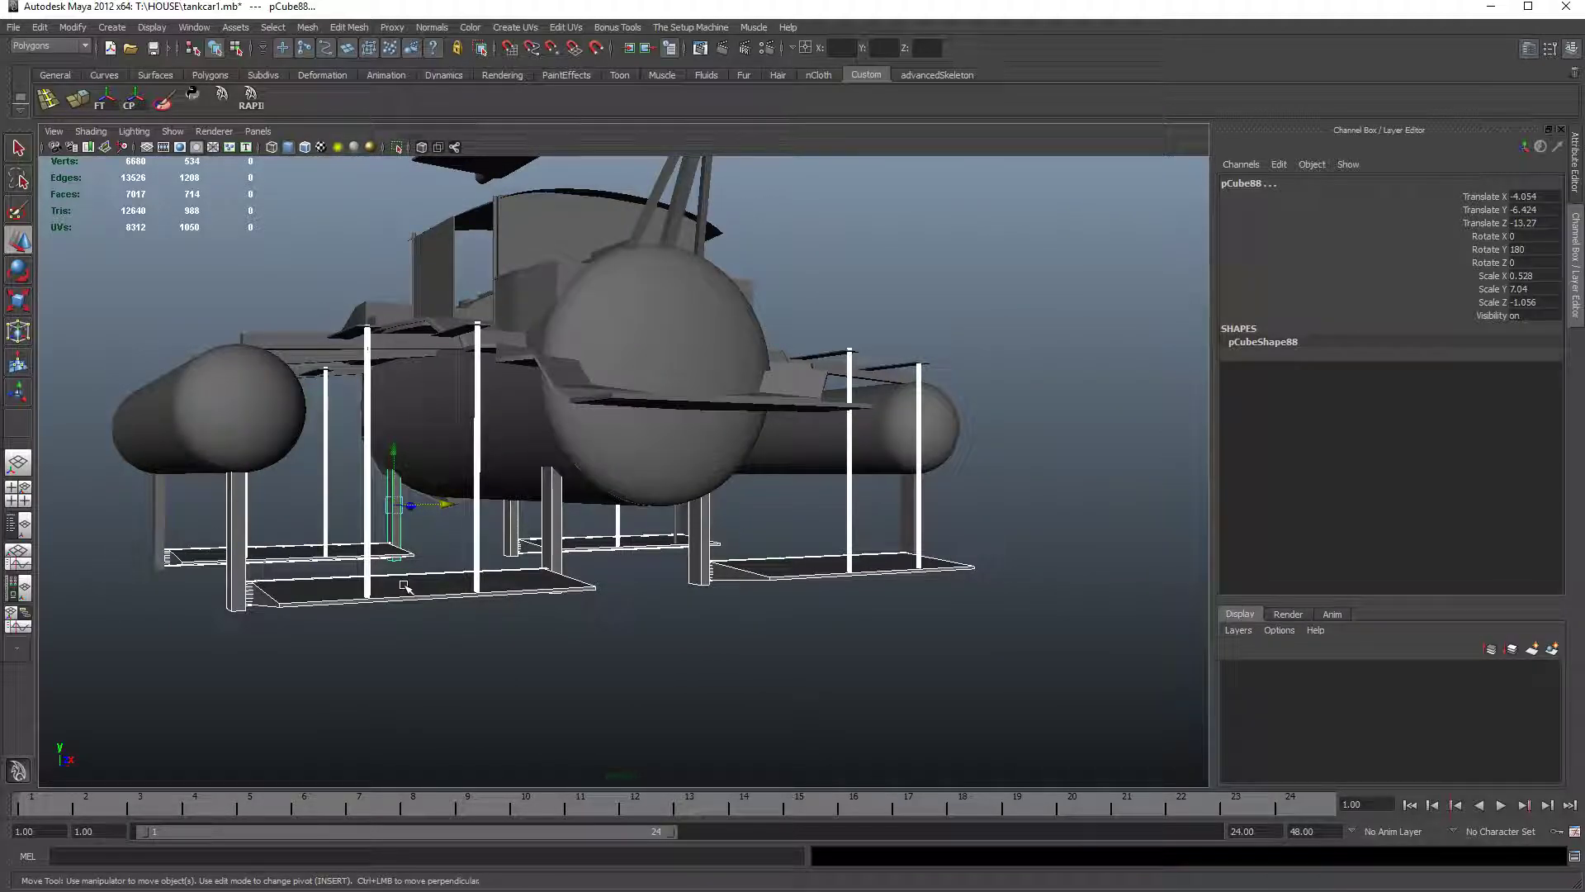
pyautogui.click(622, 625)
pyautogui.keyDown('alt'); pyautogui.moveTo(633, 622); pyautogui.dragTo(731, 577); pyautogui.keyUp('alt')
# Select a side float, then the crossbeam and foil parts near the pointed bow to inspect how they connect
pyautogui.click(360, 517)
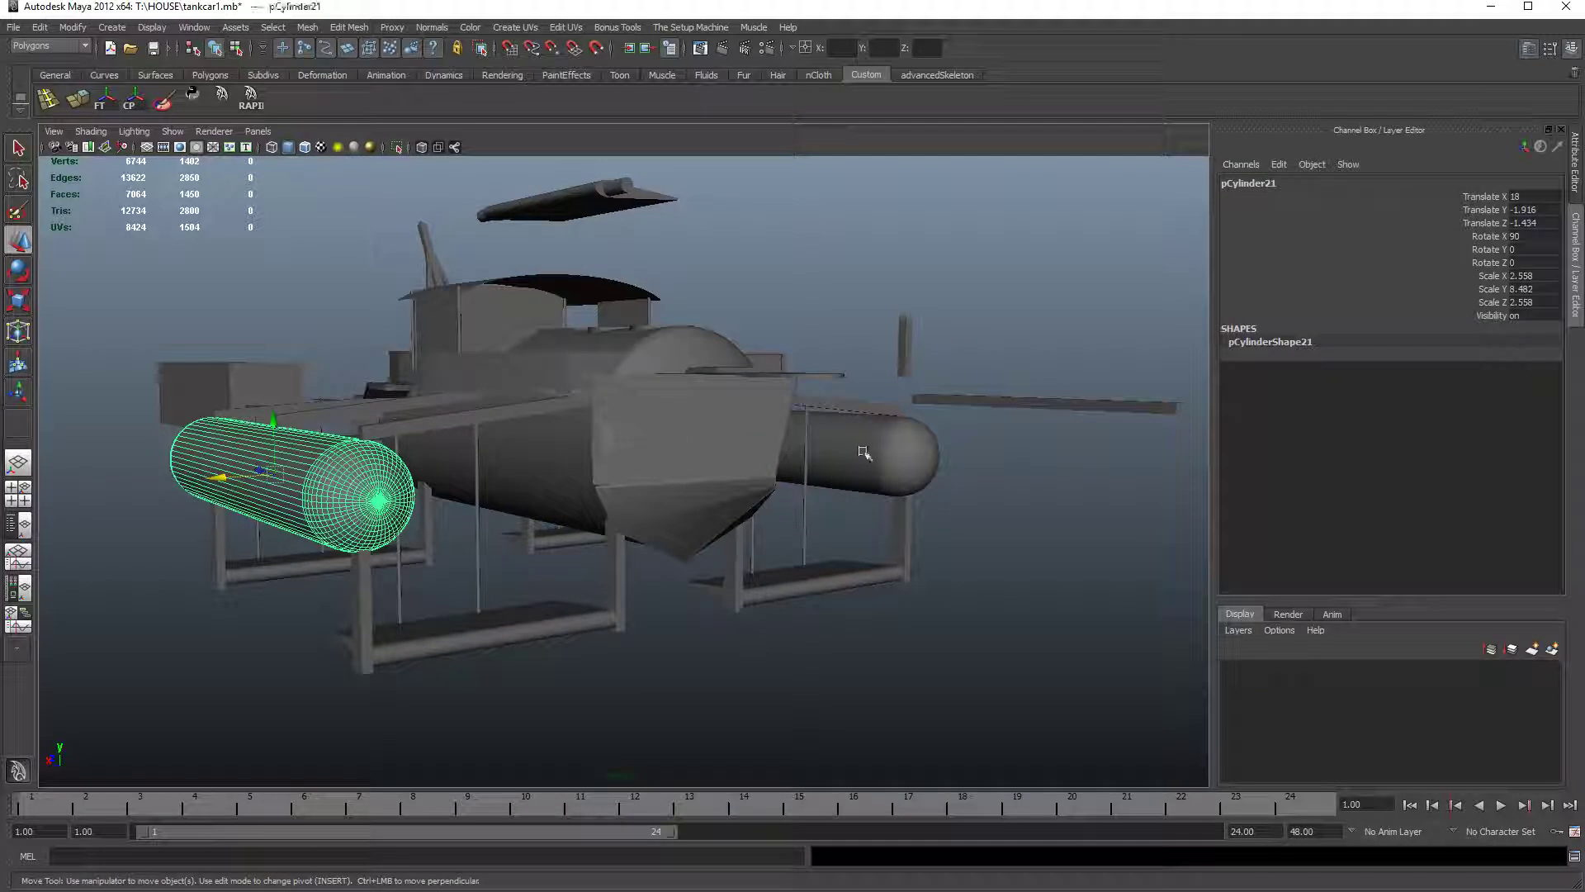
pyautogui.keyDown('alt'); pyautogui.moveTo(757, 492); pyautogui.dragTo(542, 487); pyautogui.keyUp('alt')
pyautogui.click(542, 488)
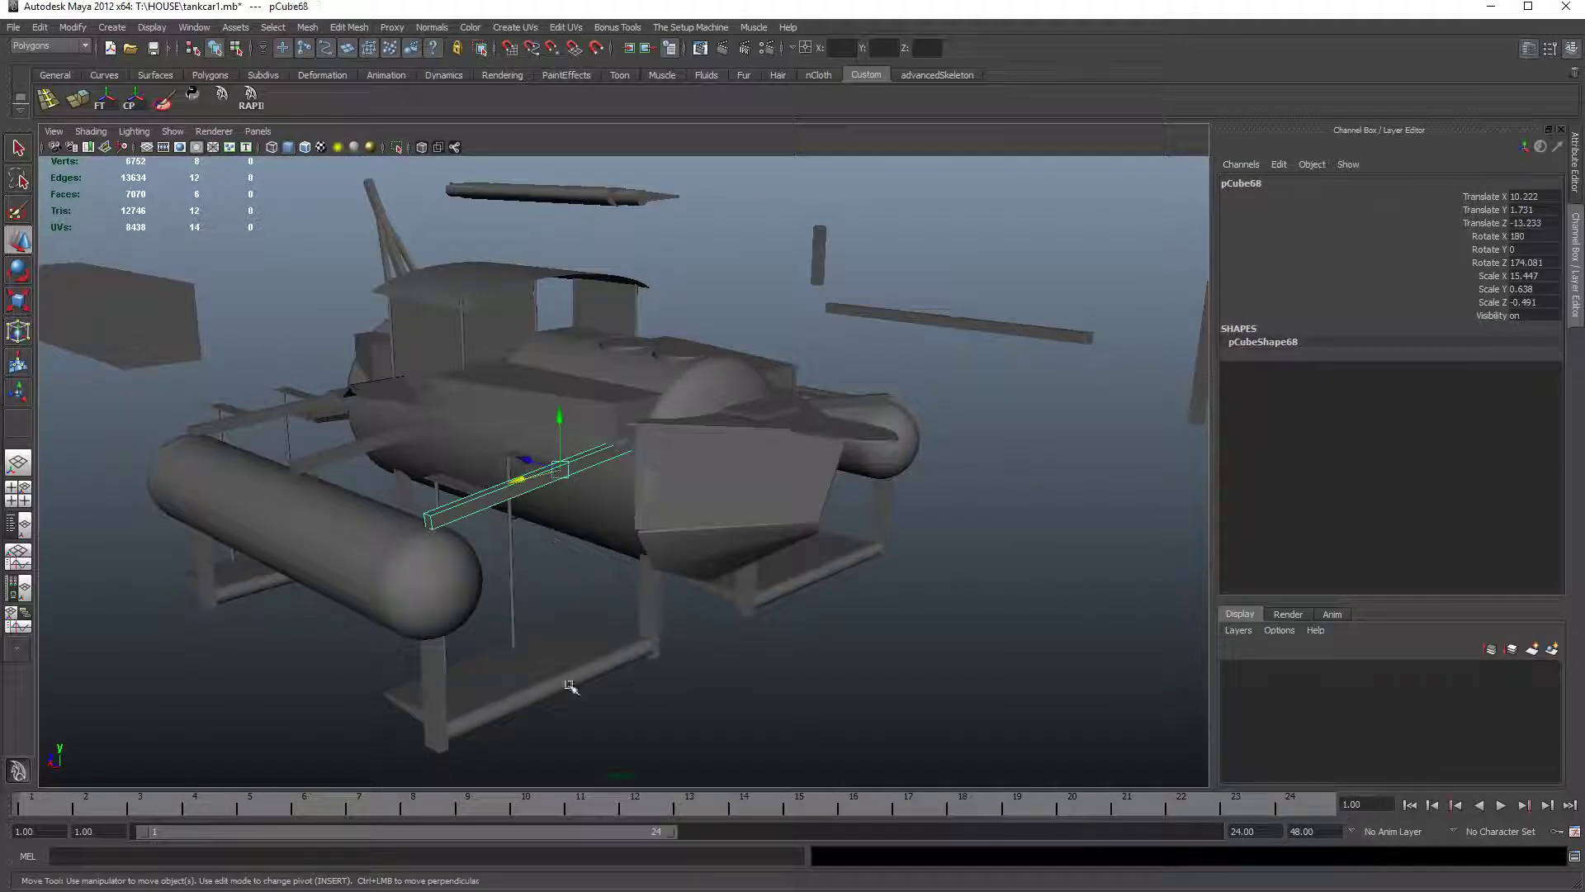
pyautogui.keyDown('shift'); pyautogui.click(566, 682); pyautogui.keyUp('shift')
pyautogui.keyDown('shift'); pyautogui.click(535, 654); pyautogui.keyUp('shift')
pyautogui.hotkey('ctrl', 'shift', 'd')
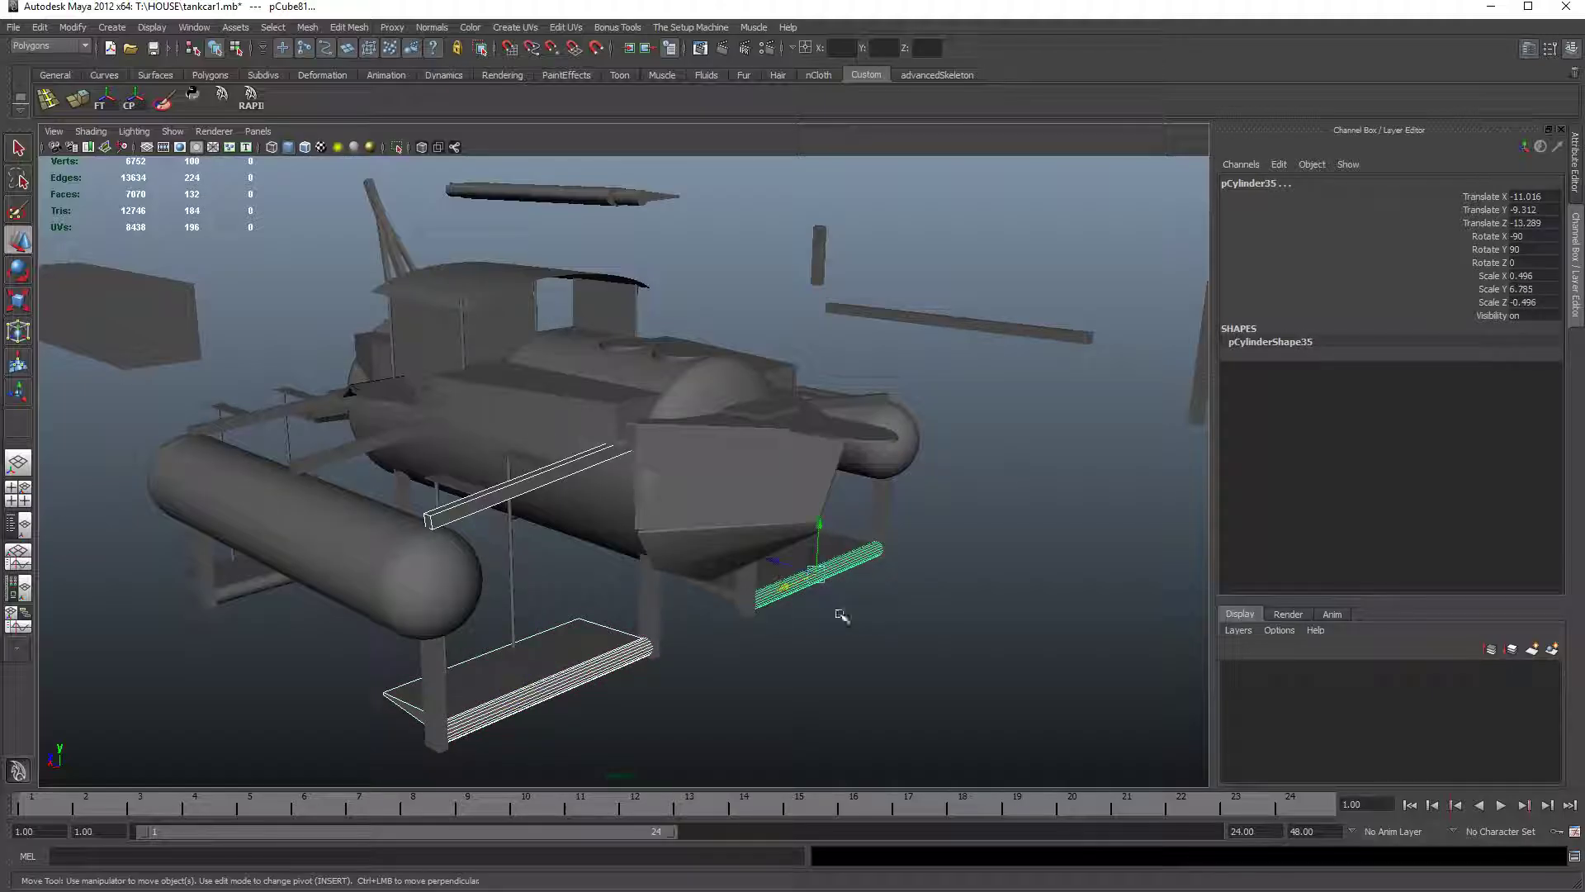
# Clear the selection and examine the whole boat from the dome end, both from above and from a low angle
pyautogui.keyDown('alt'); pyautogui.moveTo(824, 725); pyautogui.dragTo(943, 700); pyautogui.keyUp('alt')
pyautogui.click(810, 743)
pyautogui.scroll(-6, 906, 636)
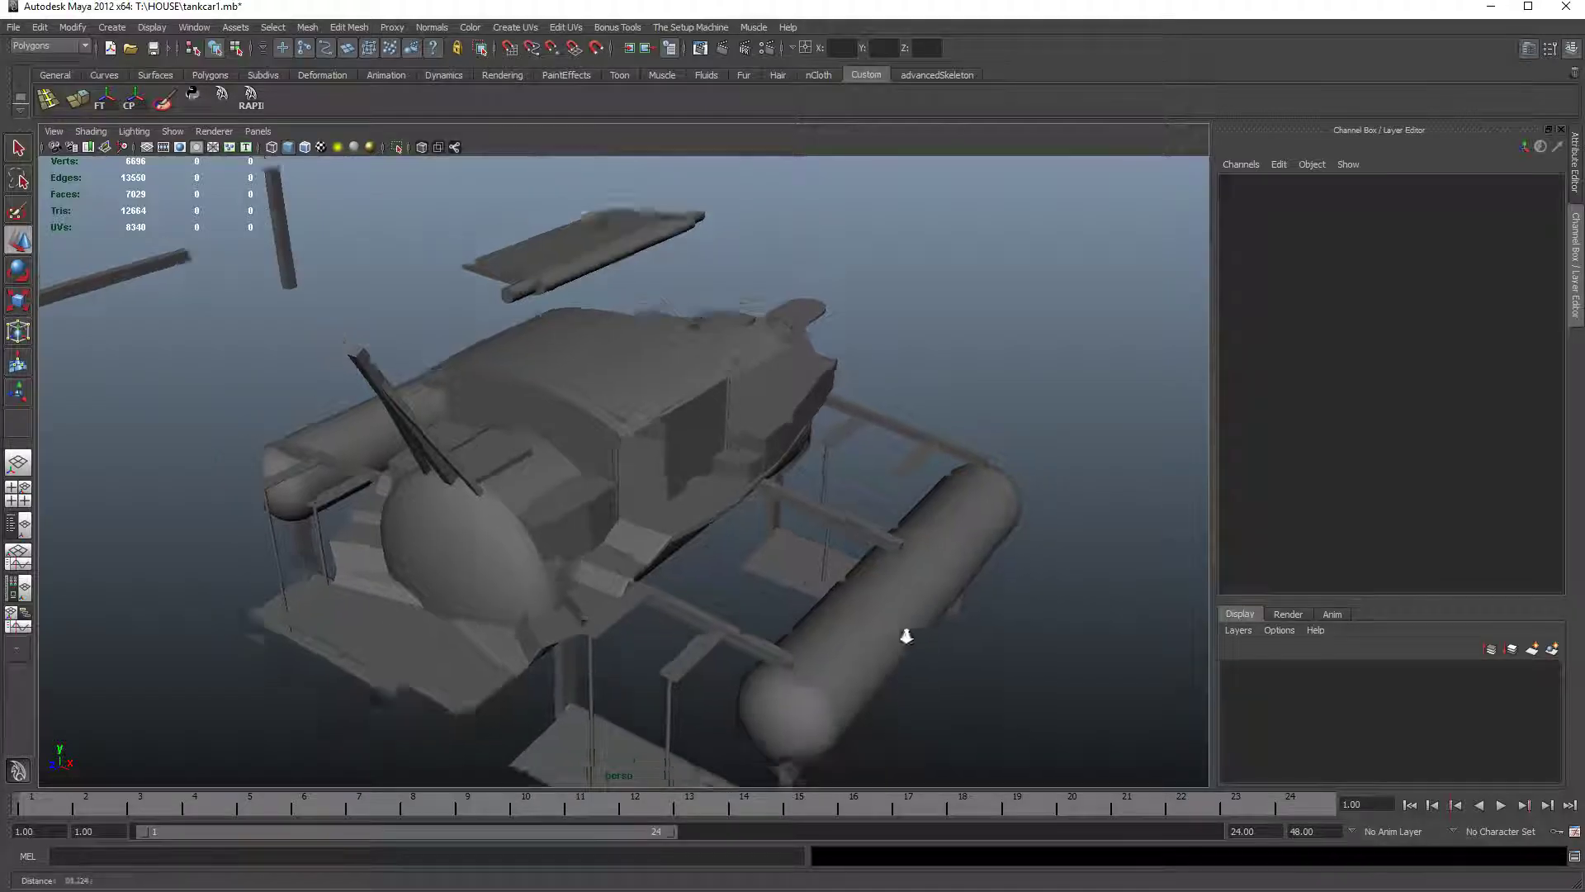
pyautogui.press('e')
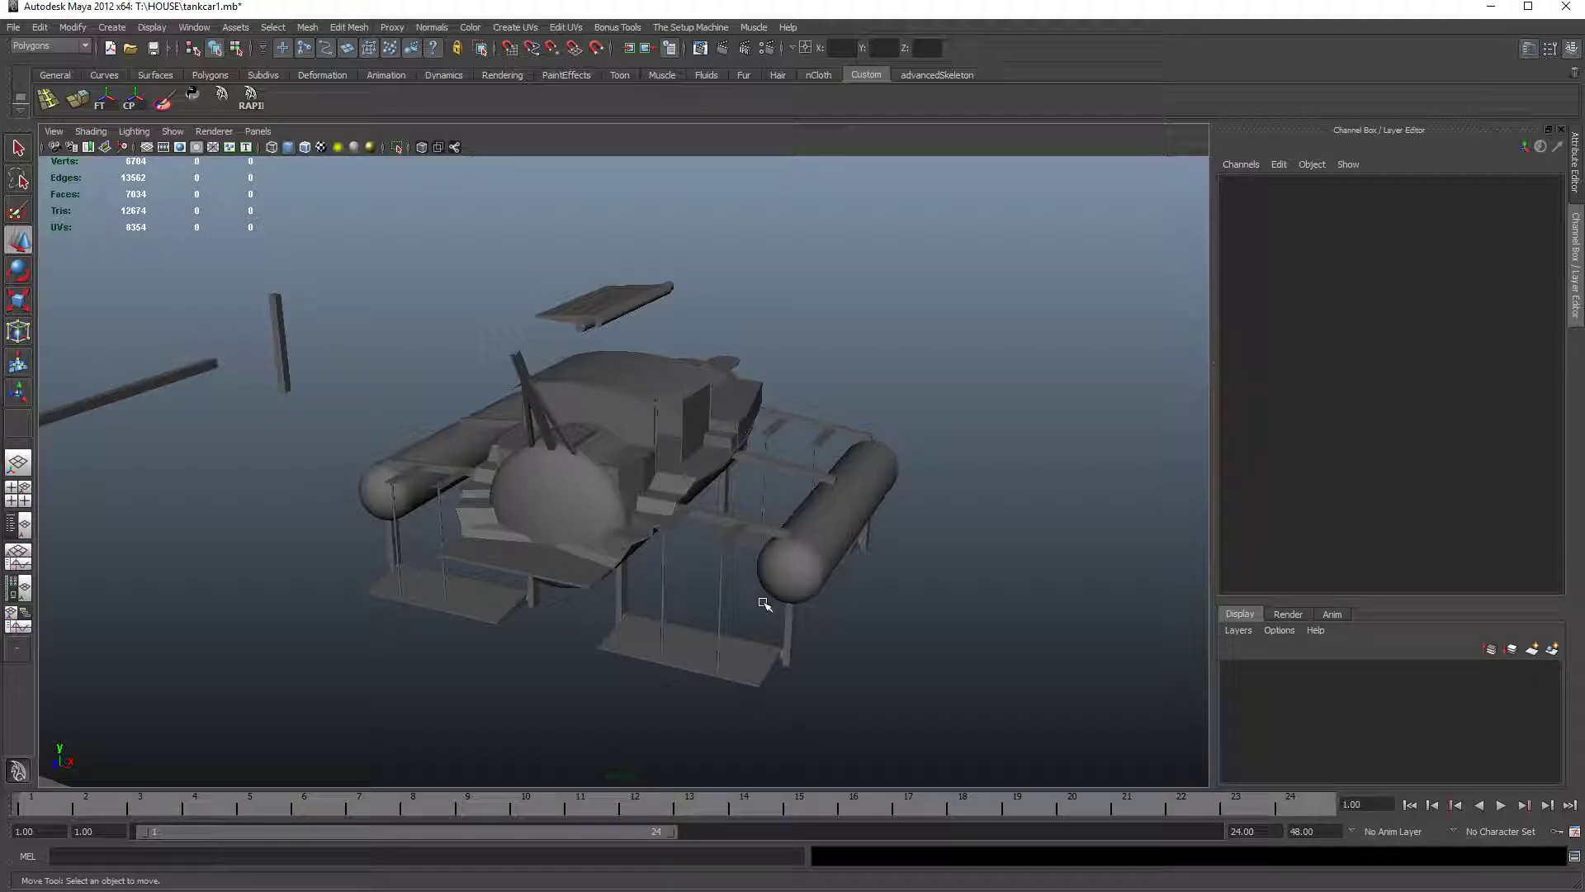
pyautogui.moveTo(636, 561); pyautogui.dragTo(636, 462)
pyautogui.click(638, 637)
pyautogui.click(697, 672)
pyautogui.scroll(4, 609, 523)
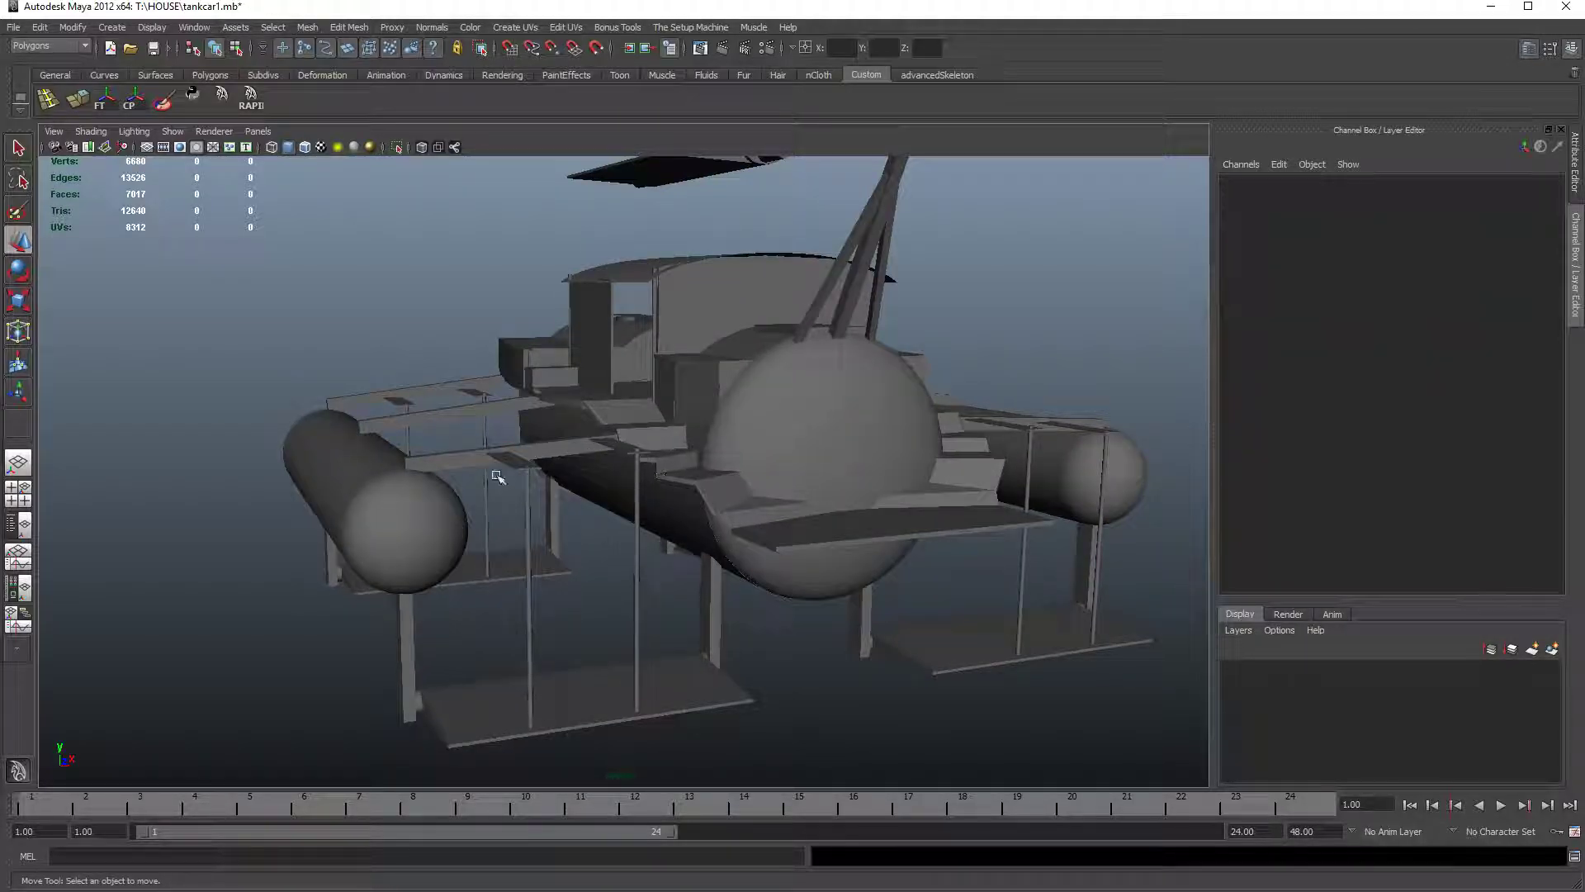
# Select the two foil plates at the dome end together, and the outer bracket plate above one of them
pyautogui.click(574, 711)
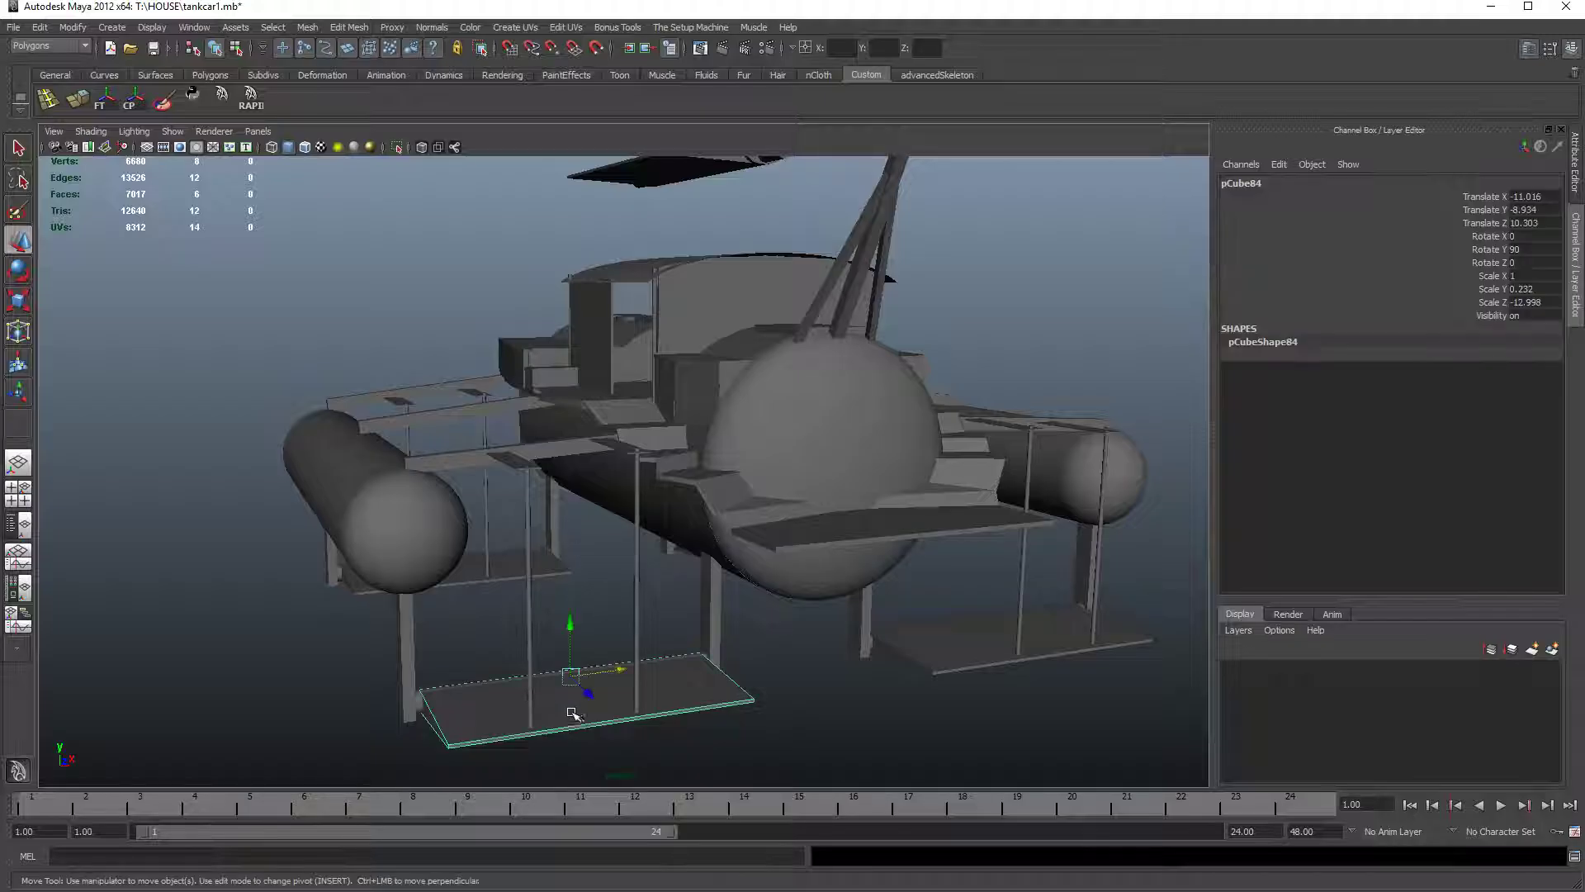
pyautogui.keyDown('shift'); pyautogui.click(963, 661); pyautogui.keyUp('shift')
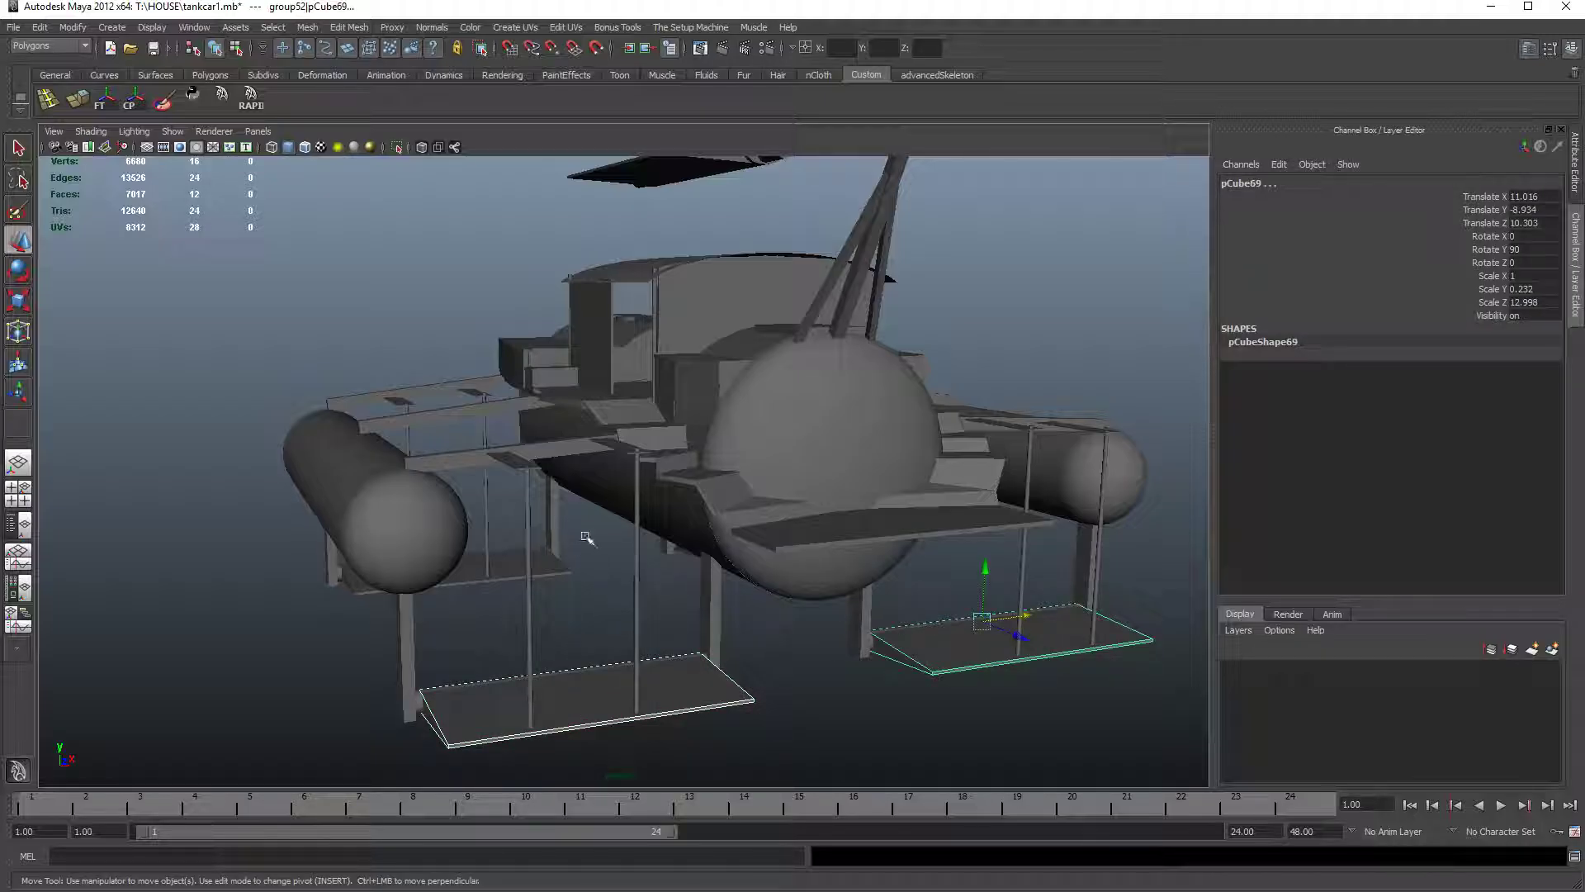
pyautogui.click(515, 450)
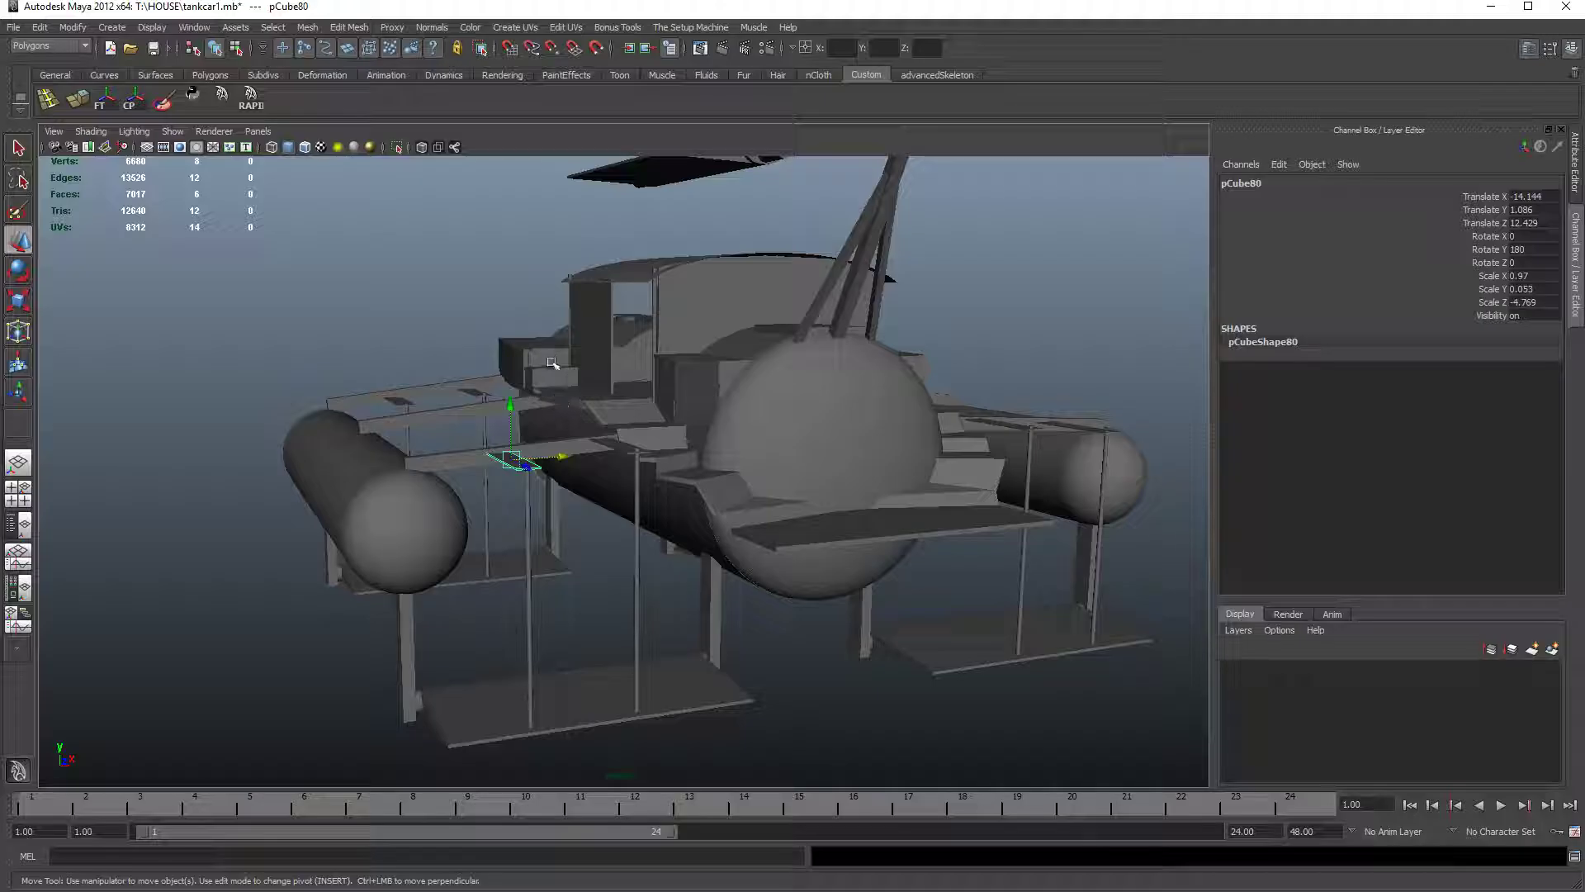
pyautogui.moveTo(550, 364); pyautogui.dragTo(528, 374)
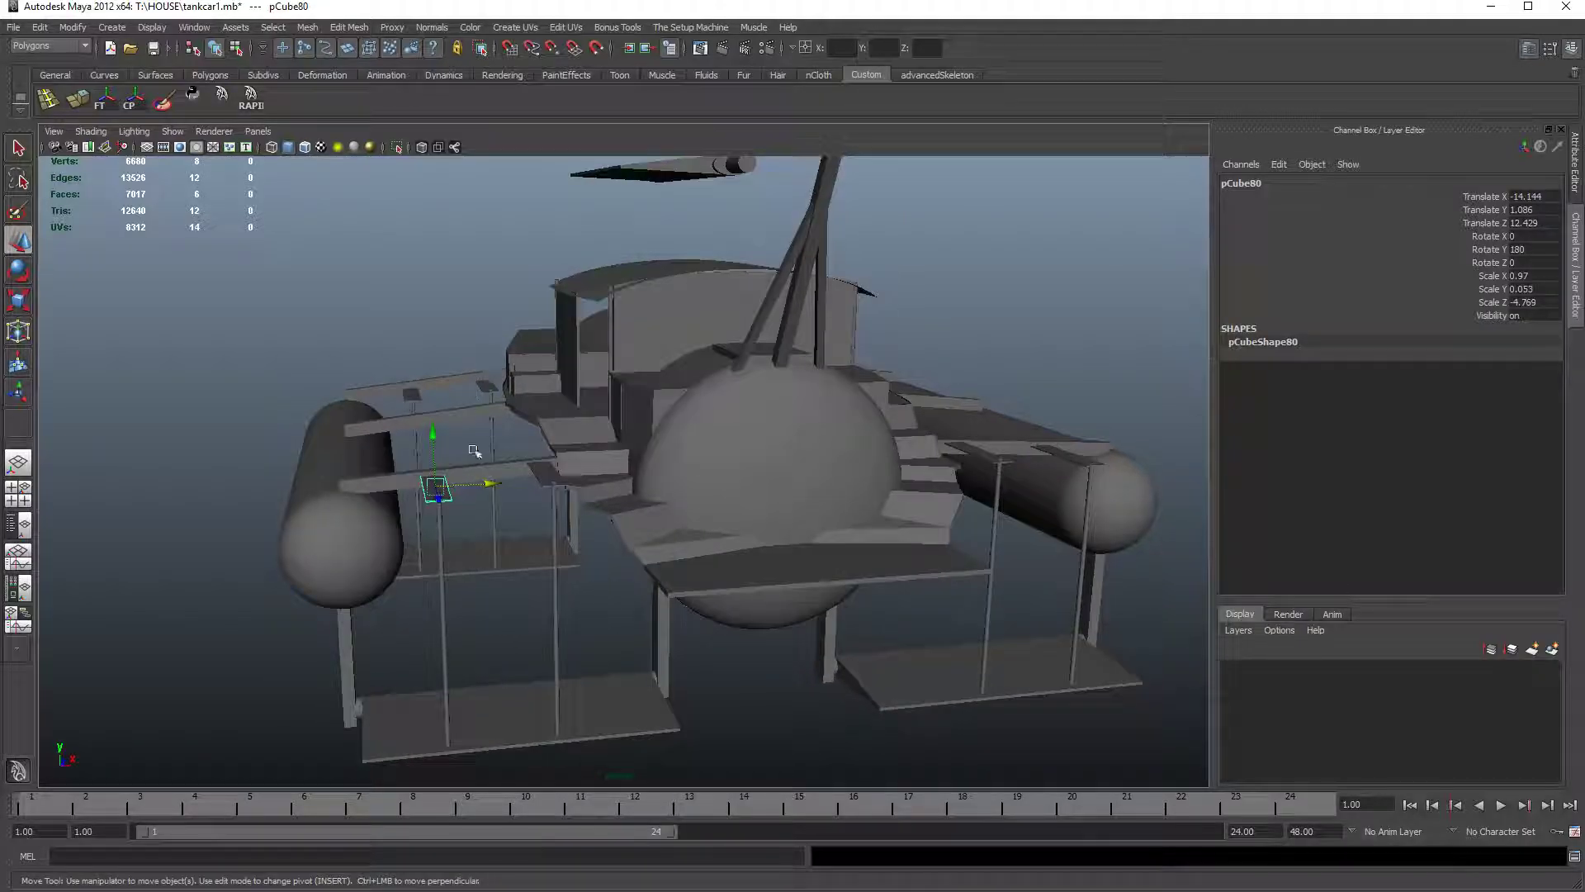
# Try raising the outer vertical rod of the dome-end foil by about 0.708 units, and undo the move
pyautogui.click(443, 540)
pyautogui.moveTo(445, 578); pyautogui.dragTo(446, 532)
pyautogui.hotkey('ctrl', 'z')
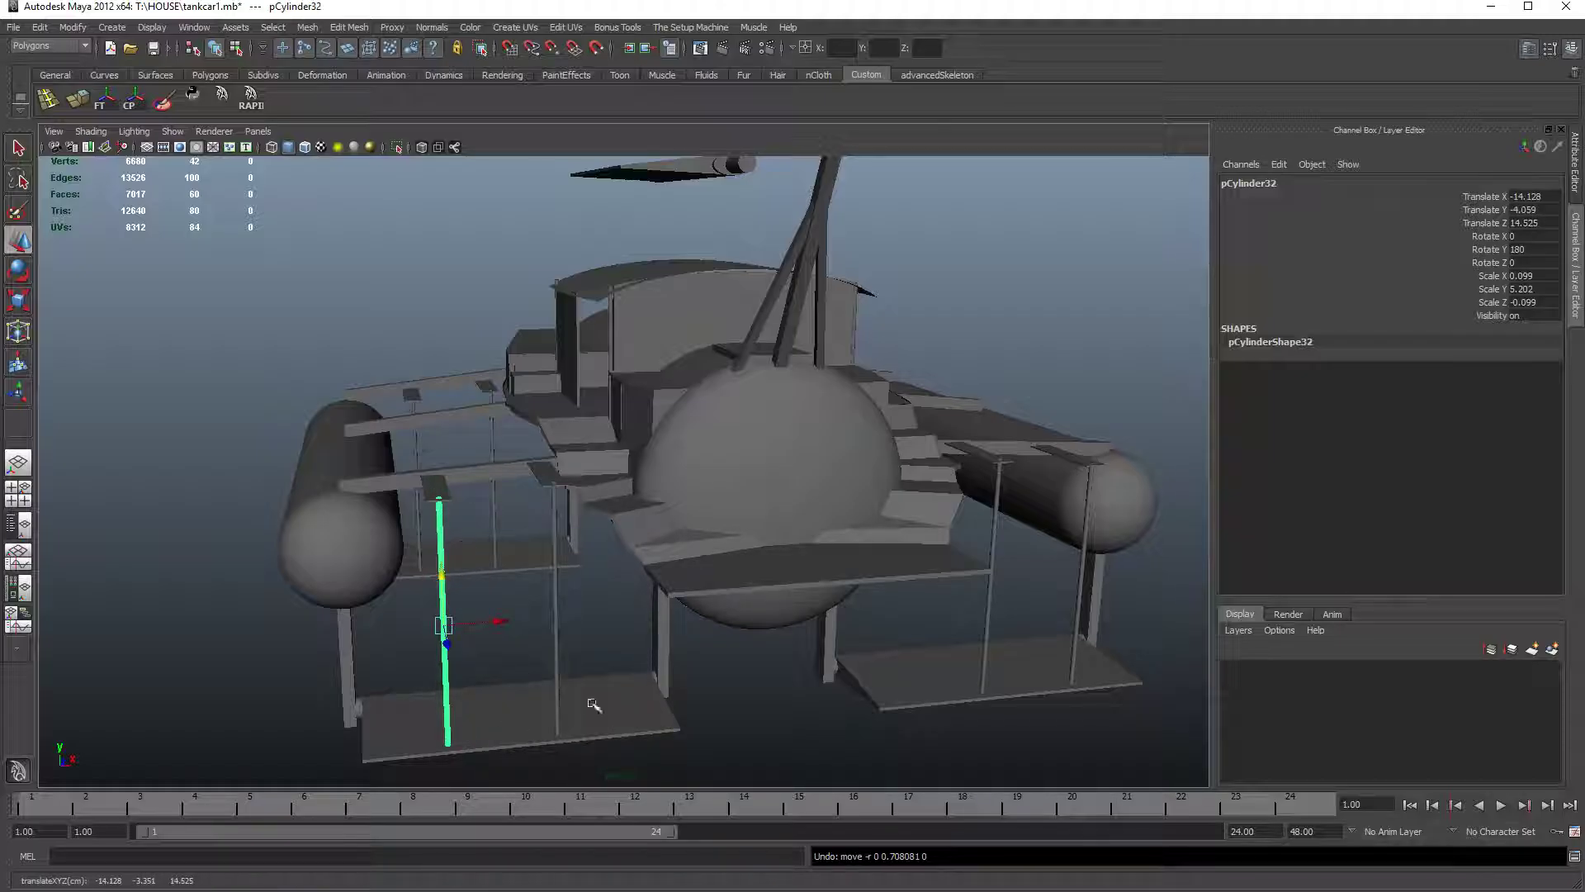
pyautogui.moveTo(549, 670); pyautogui.dragTo(602, 658)
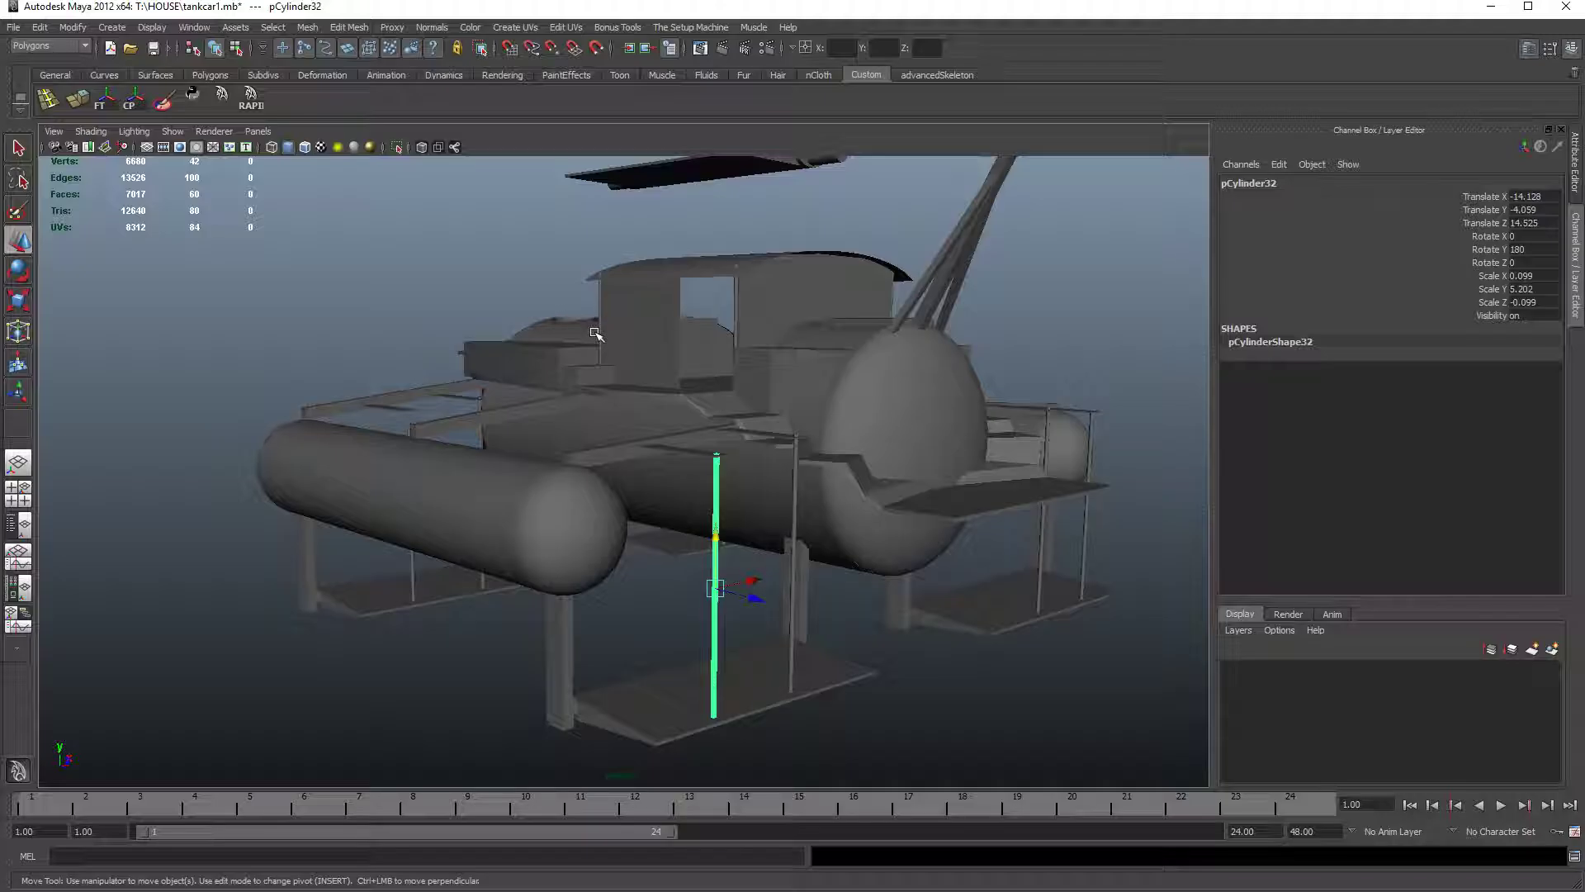
# Inspect the flat panel behind the cabin and the cabin's curved roof by selecting each and viewing around the boat
pyautogui.click(524, 255)
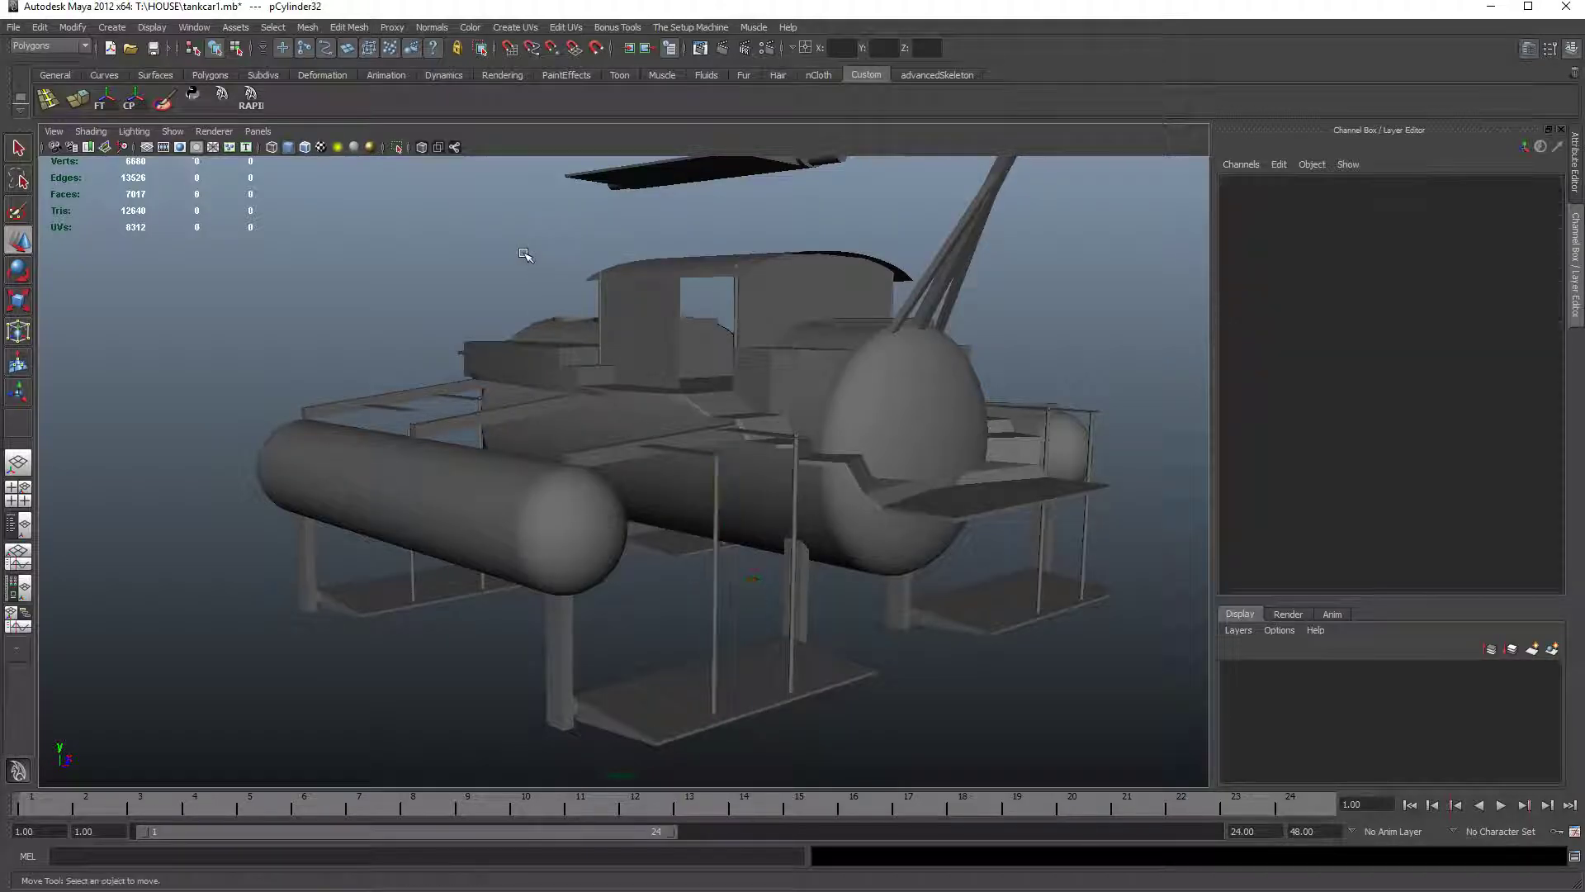
pyautogui.click(747, 317)
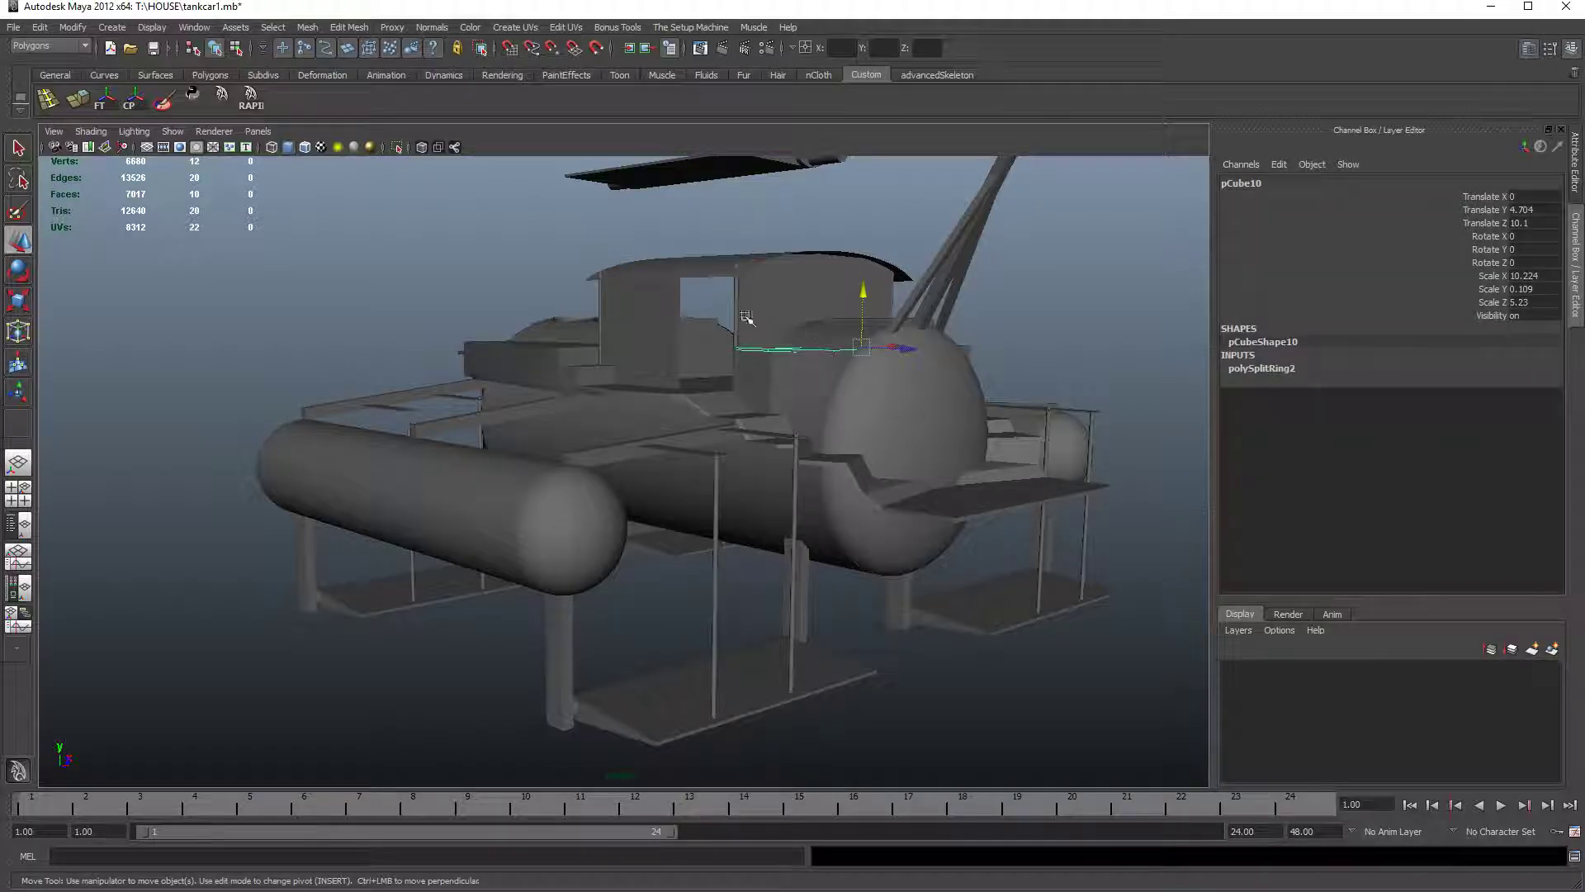
pyautogui.click(753, 240)
pyautogui.moveTo(753, 241)
pyautogui.mouseDown()
pyautogui.moveTo(795, 264)
pyautogui.moveTo(736, 241)
pyautogui.mouseUp()
pyautogui.click(782, 264)
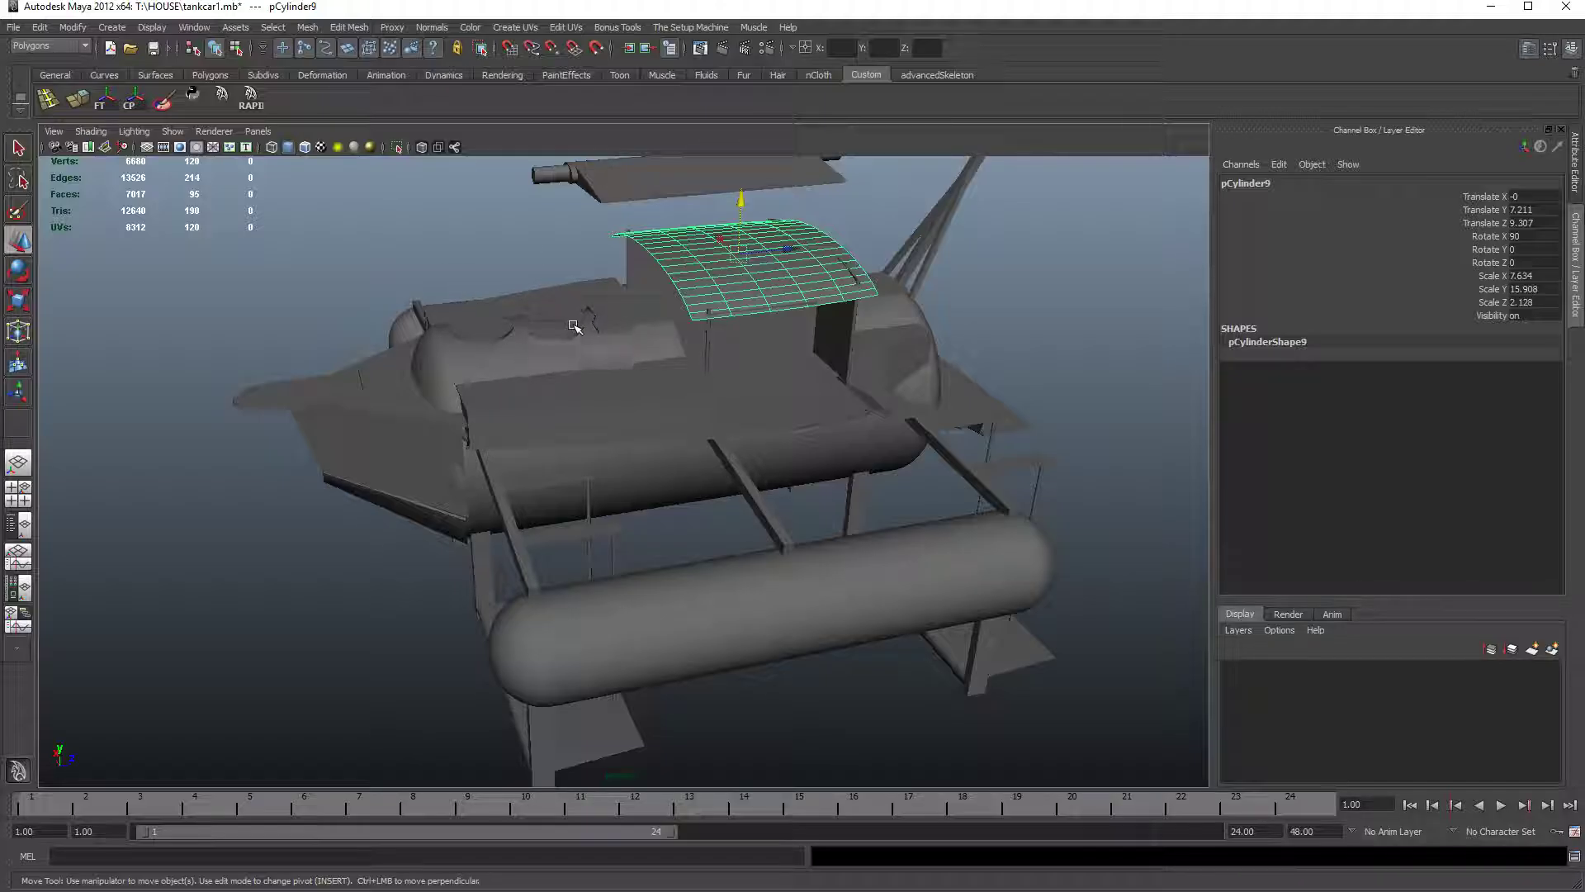
pyautogui.moveTo(1003, 438); pyautogui.dragTo(773, 459)
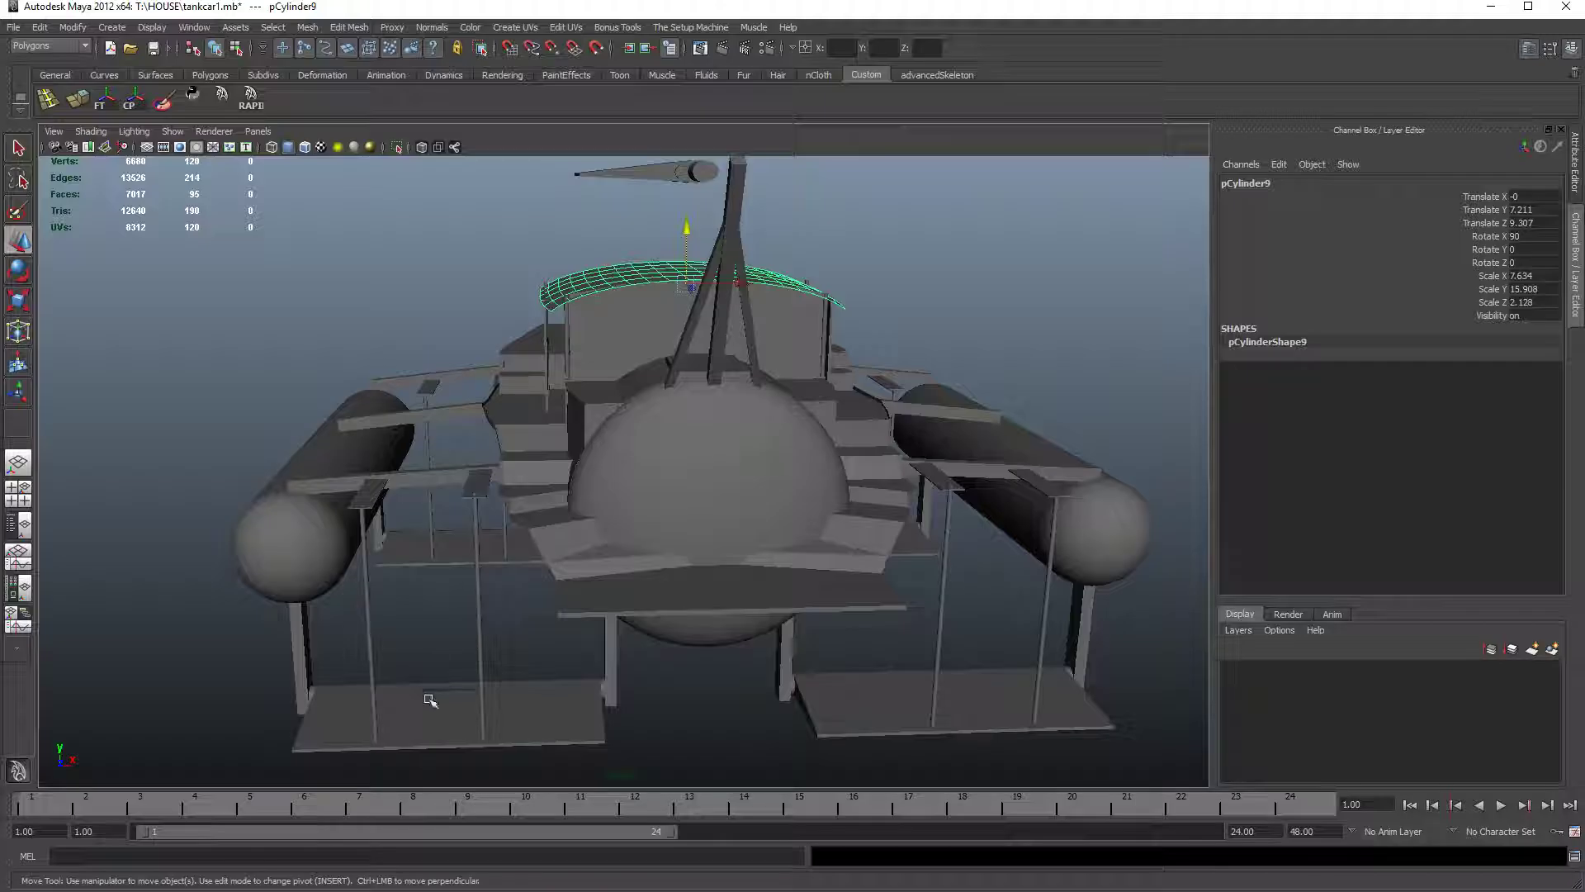
# Select the dome-end foil and the bow-end foil on the same side in turn, with the Rotate tool active for inspection
pyautogui.click(426, 697)
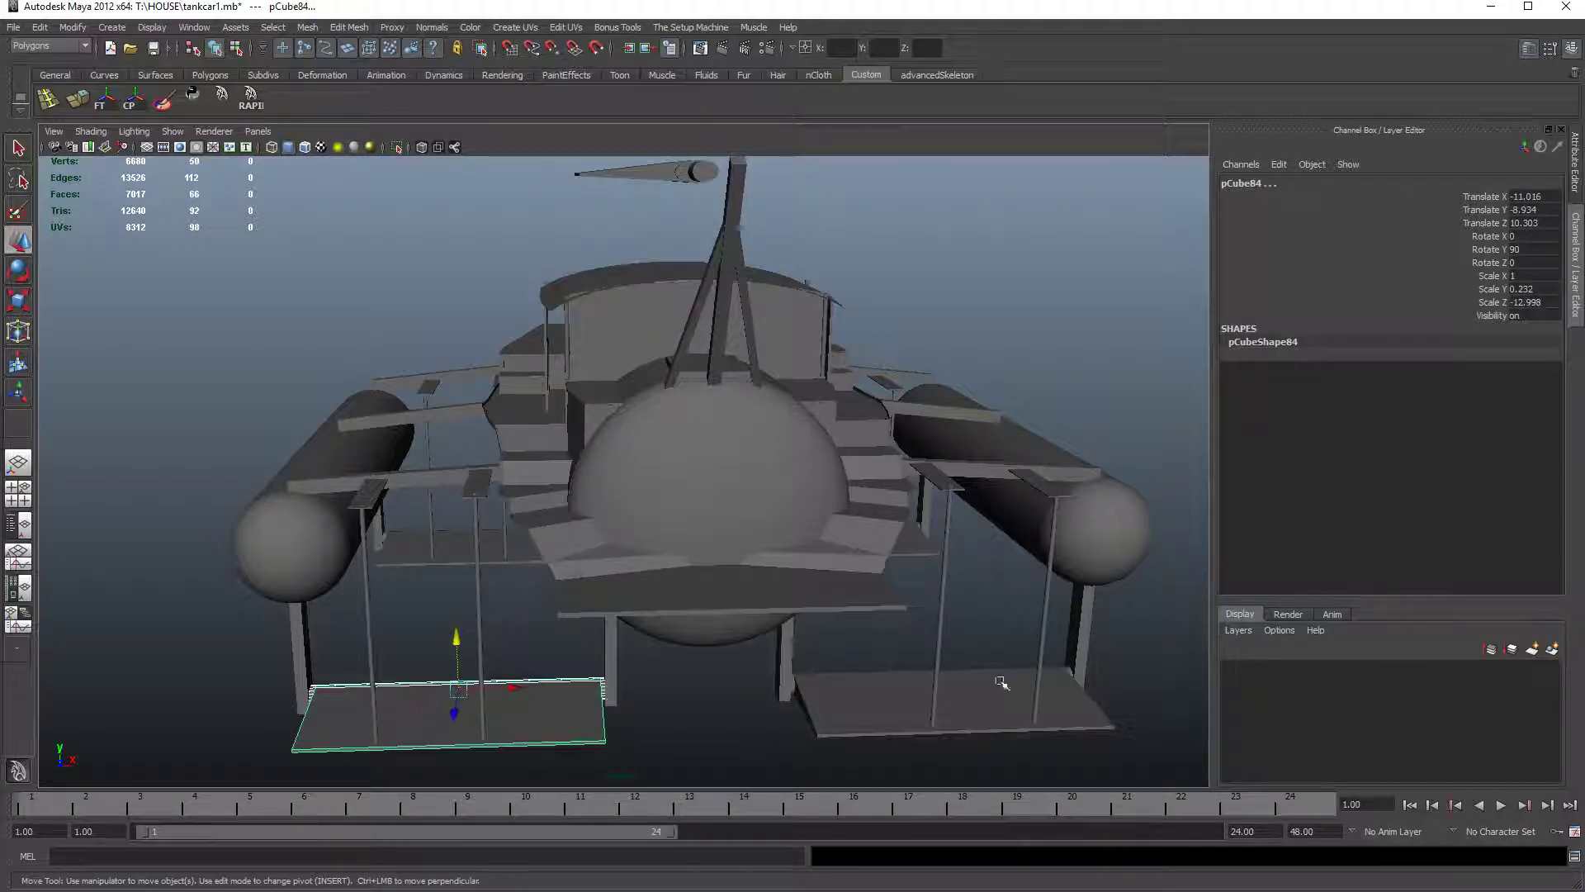
pyautogui.moveTo(723, 667); pyautogui.dragTo(644, 558)
pyautogui.press('e')
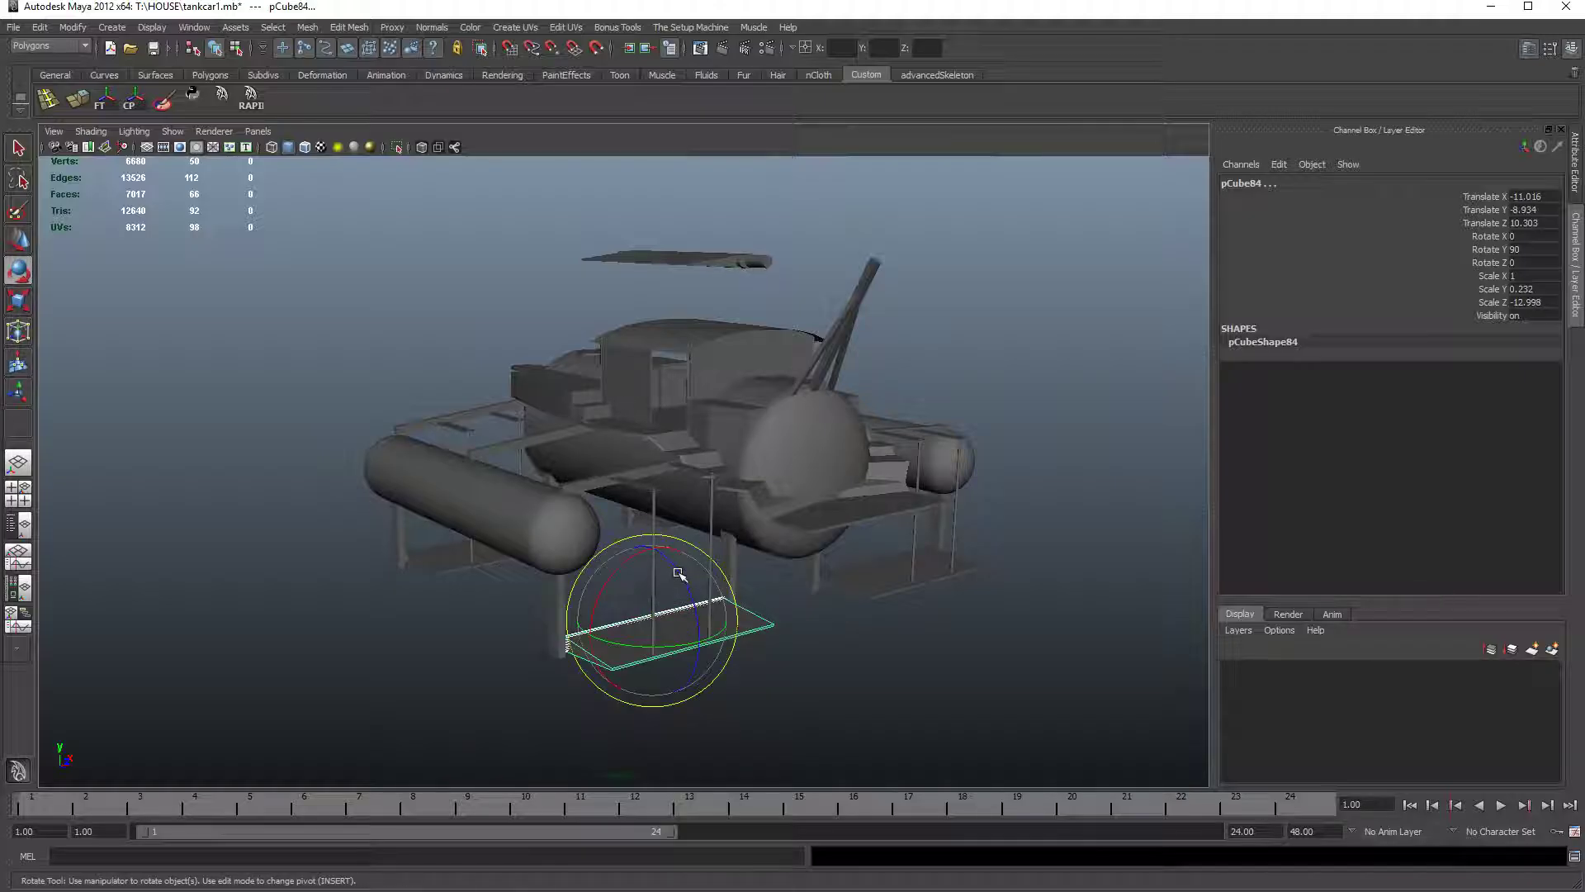
pyautogui.click(453, 550)
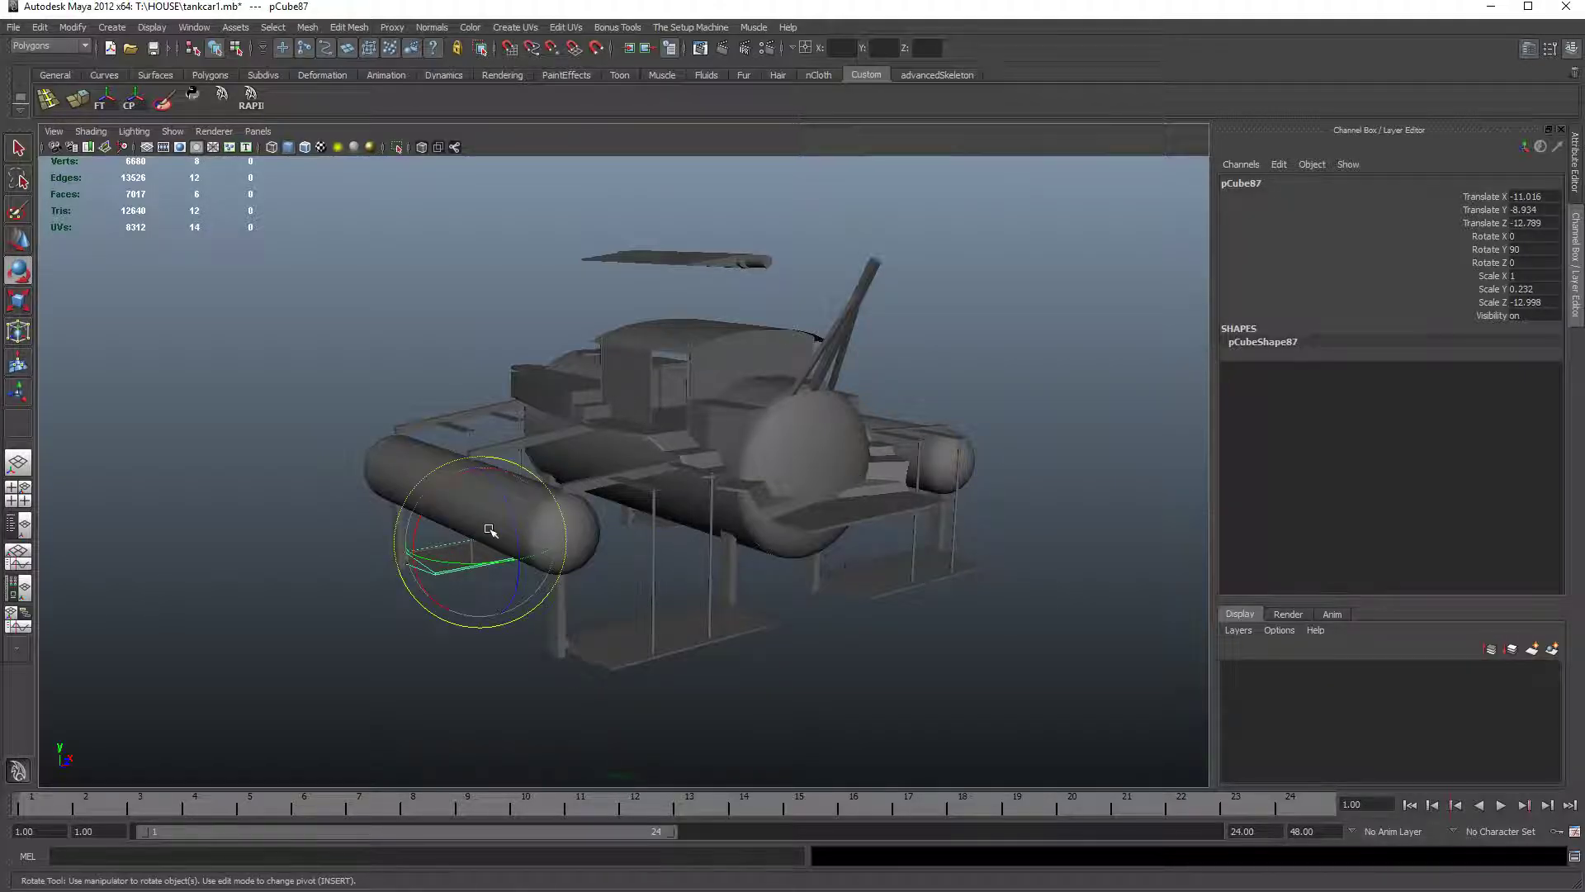
pyautogui.moveTo(662, 542); pyautogui.dragTo(619, 549)
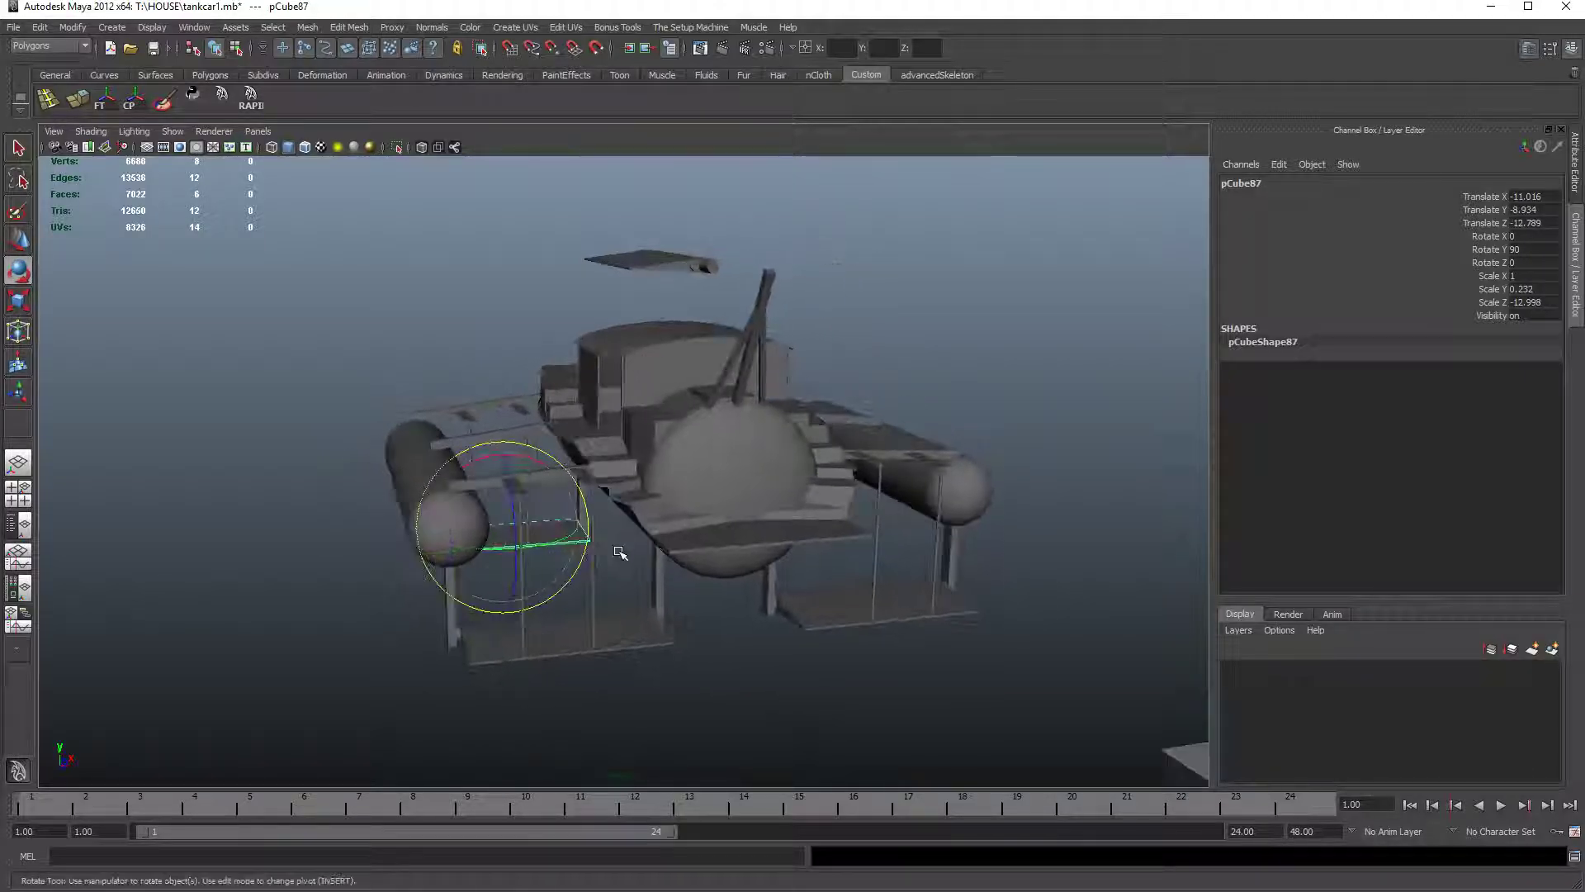
# Select the dome-end foil on the negative X side with the Select tool, clear the selection, and inspect the boat from low and high angles
pyautogui.click(596, 623)
pyautogui.press('q')
pyautogui.click(547, 658)
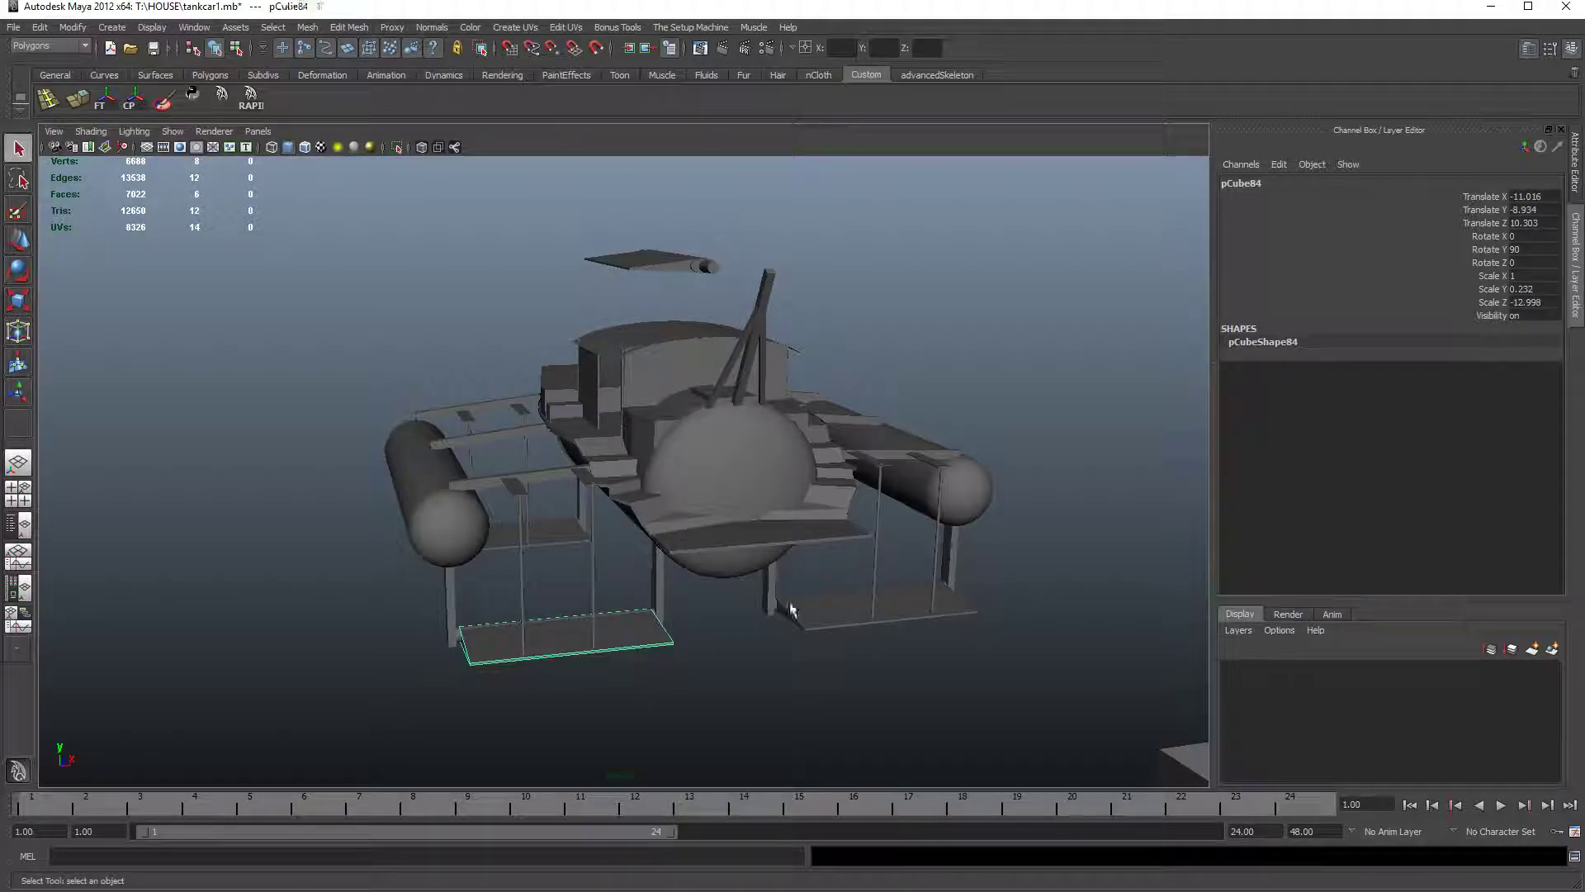
pyautogui.moveTo(548, 531)
pyautogui.mouseDown()
pyautogui.moveTo(655, 559)
pyautogui.moveTo(682, 668)
pyautogui.moveTo(682, 577)
pyautogui.moveTo(550, 513)
pyautogui.mouseUp()
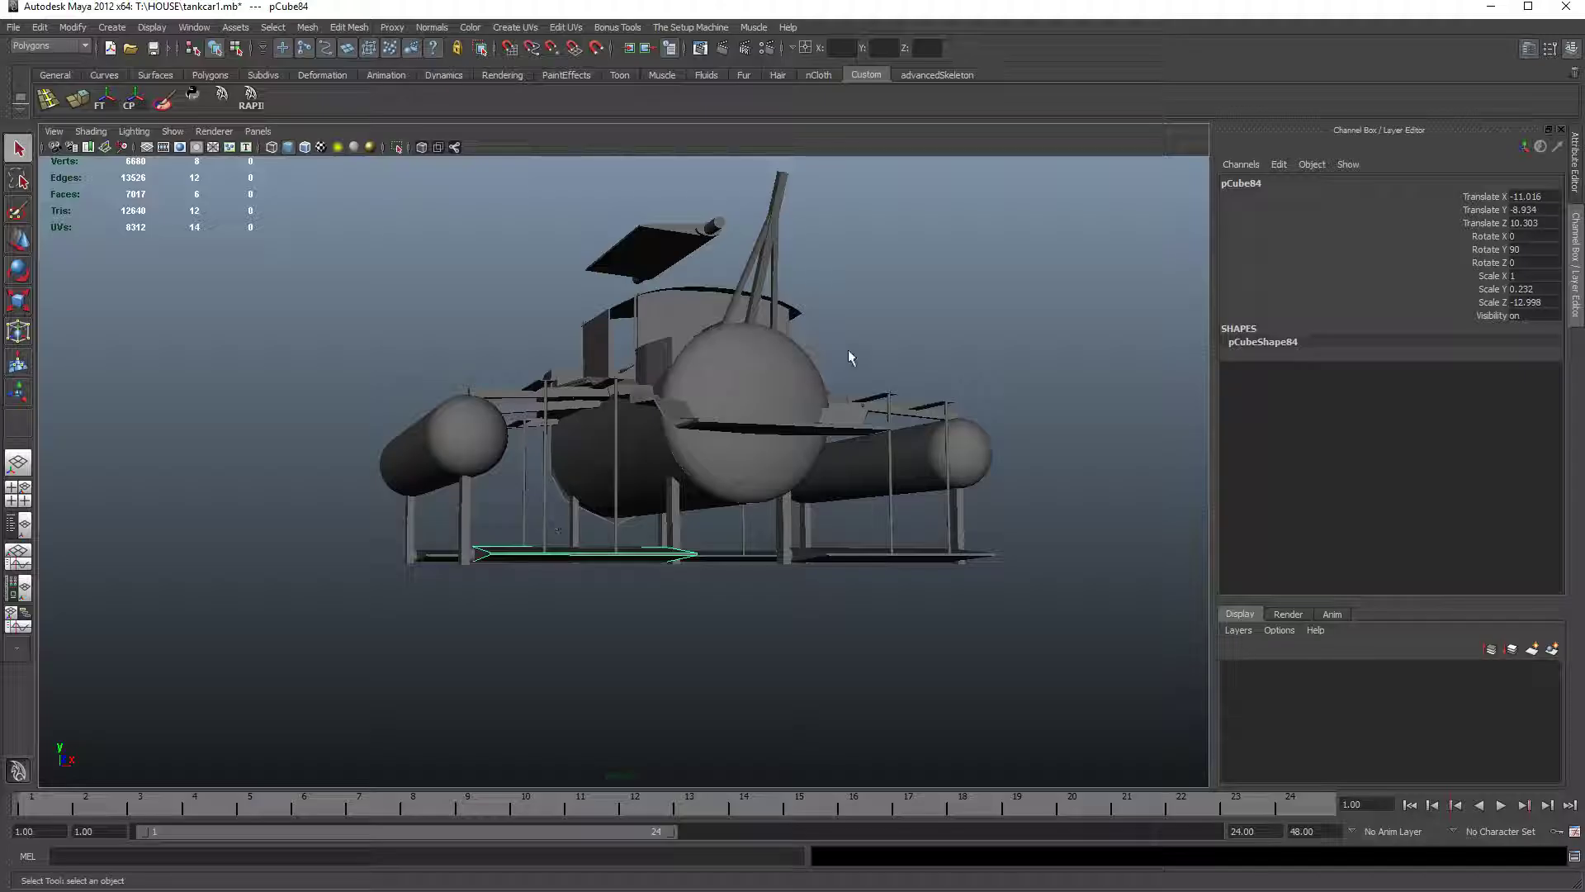
pyautogui.click(858, 318)
pyautogui.keyDown('alt'); pyautogui.moveTo(858, 318); pyautogui.dragTo(903, 340); pyautogui.keyUp('alt')
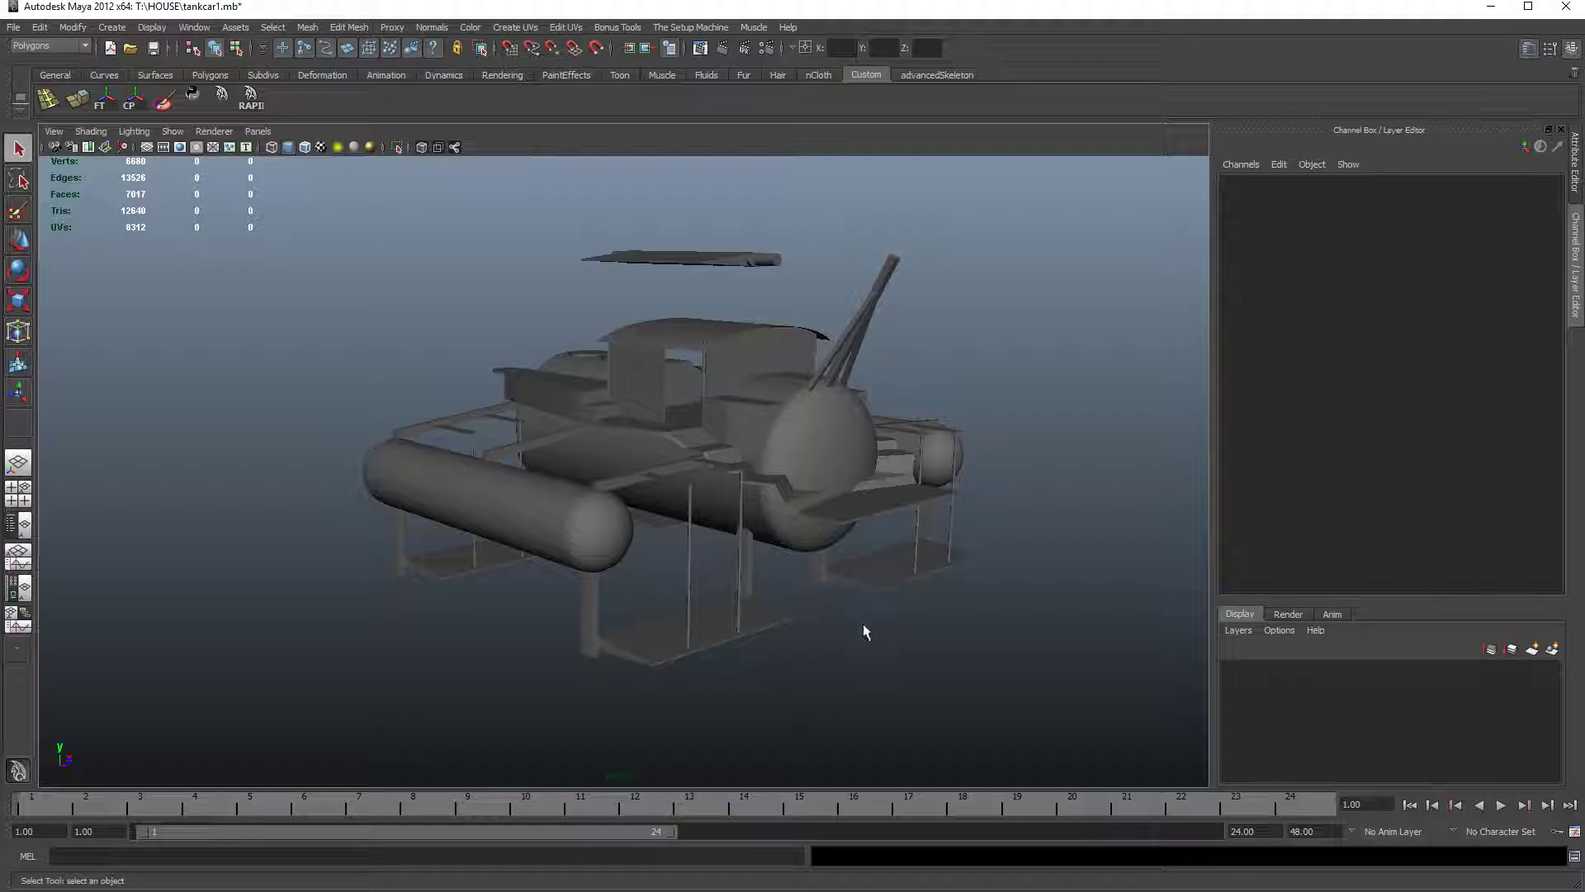
pyautogui.keyDown('alt'); pyautogui.moveTo(892, 568); pyautogui.dragTo(835, 584); pyautogui.keyUp('alt')
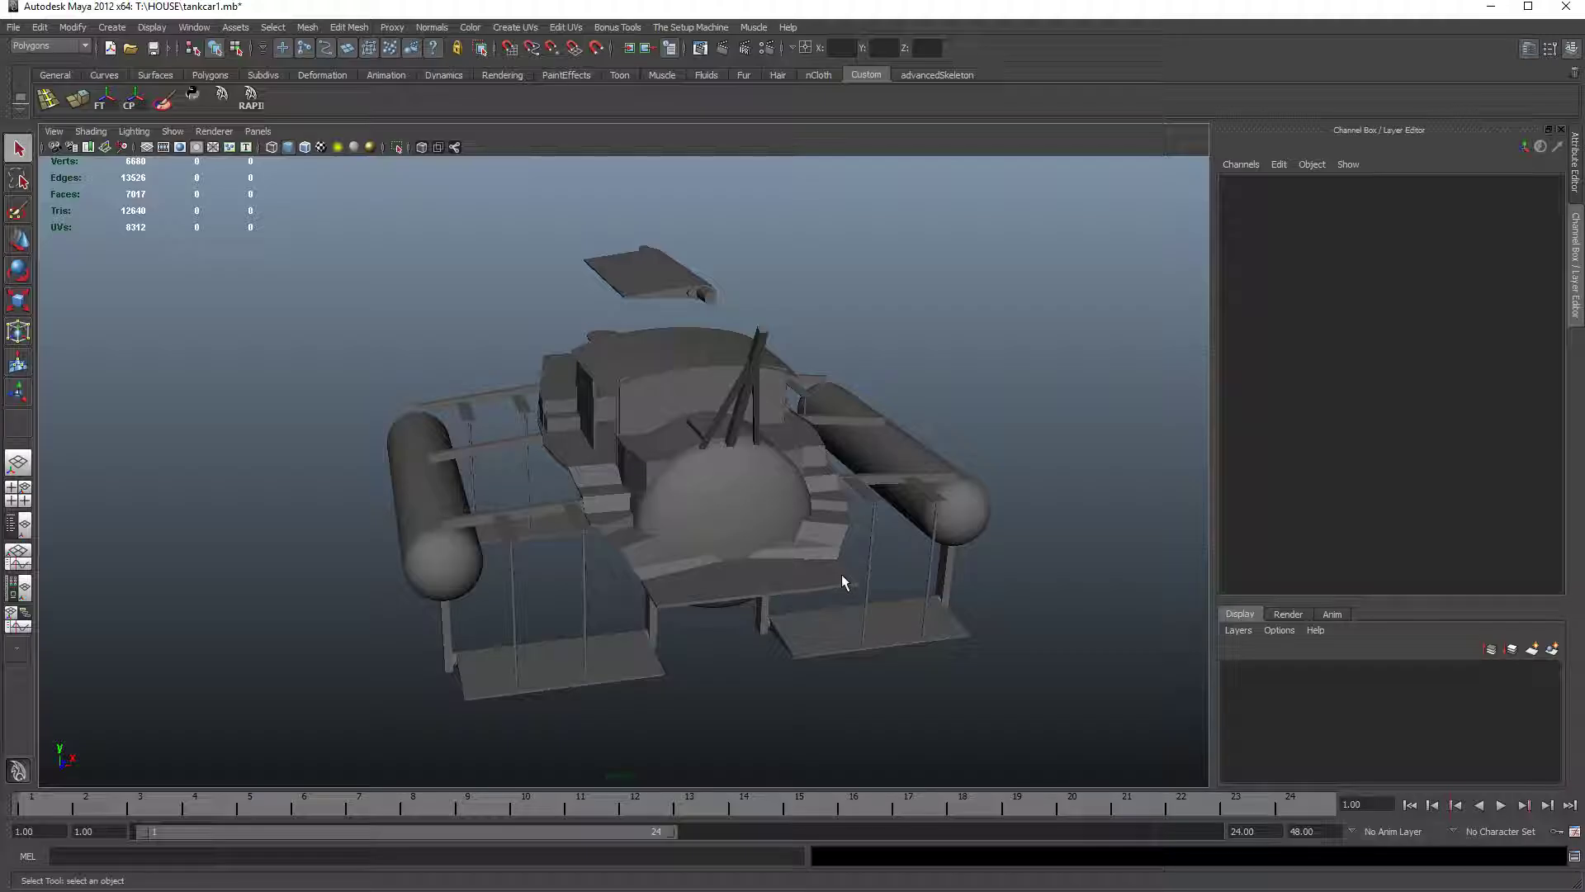
# Select the dome-end foils on either side in turn, and both foils on the negative X side together
pyautogui.click(544, 651)
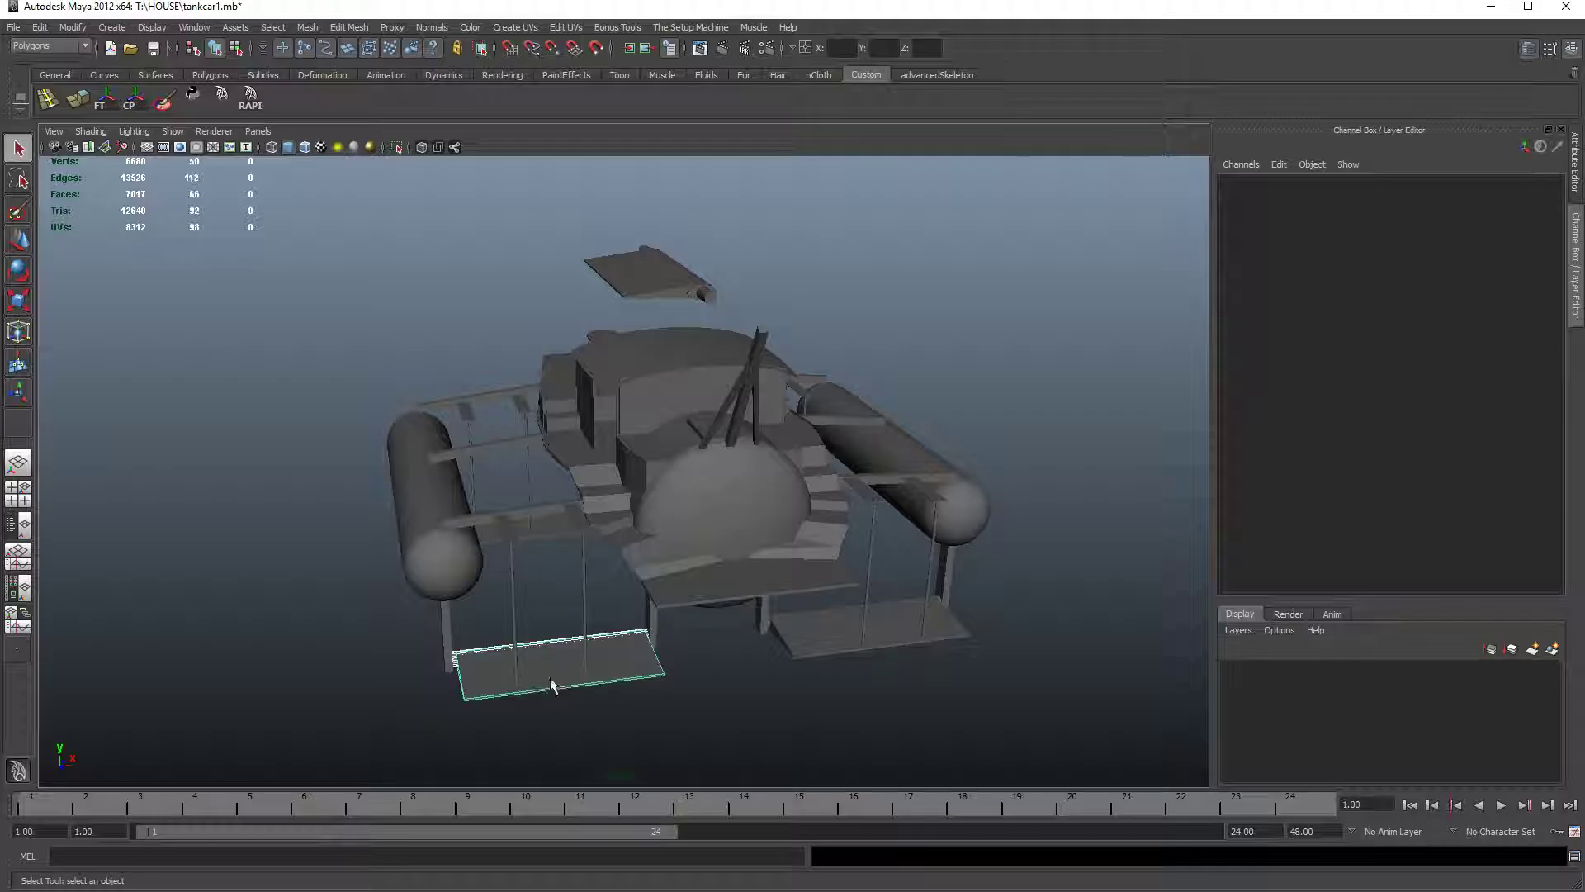
pyautogui.click(823, 610)
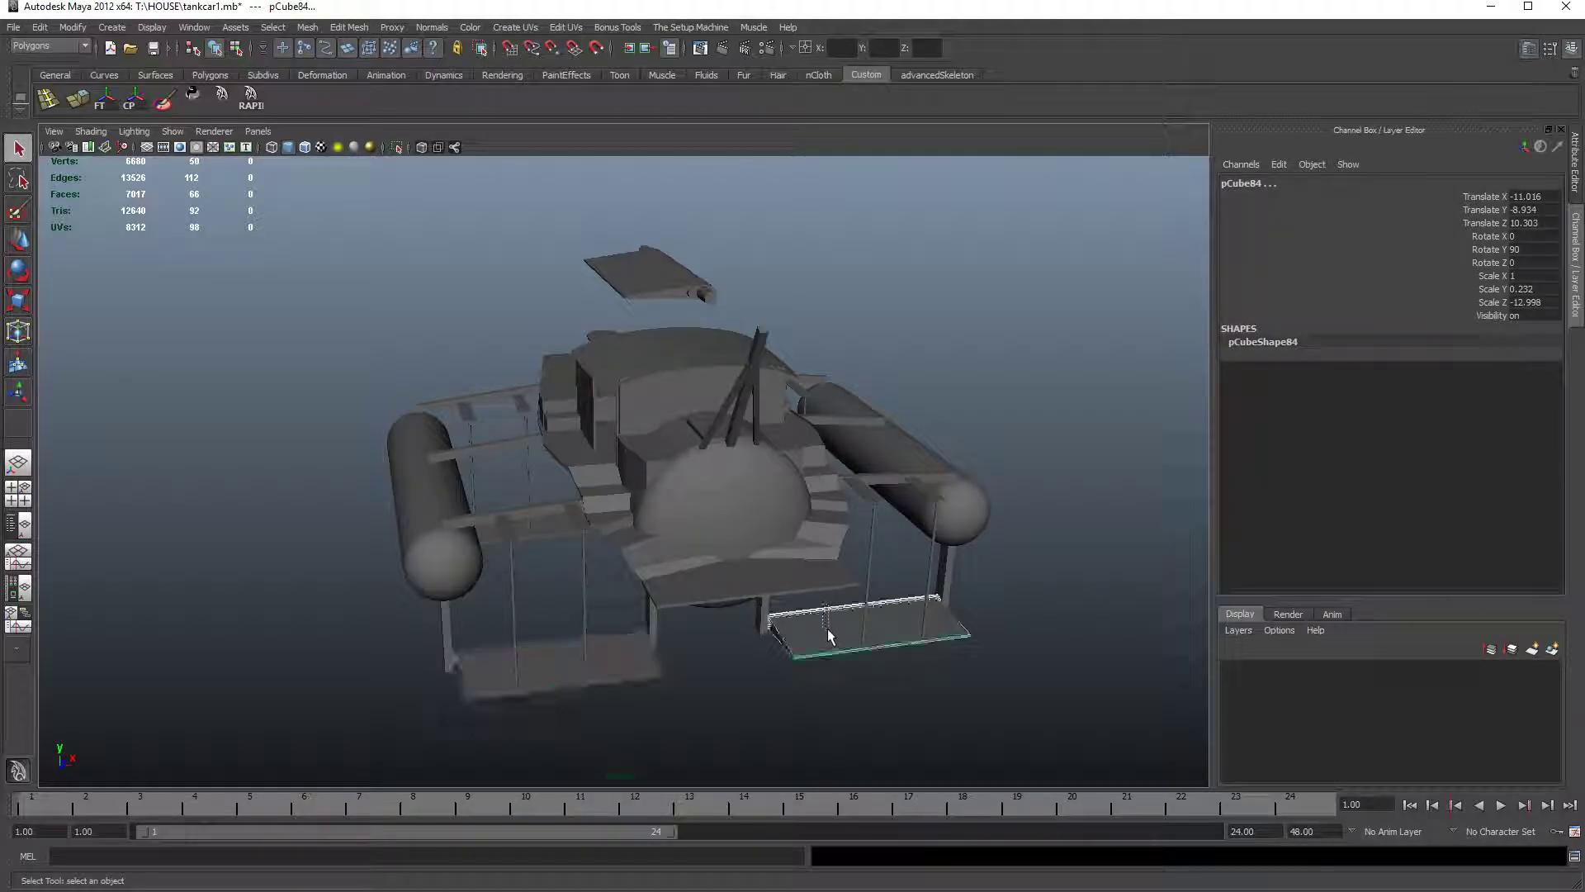
pyautogui.click(554, 660)
pyautogui.click(806, 708)
pyautogui.moveTo(776, 678)
pyautogui.mouseDown()
pyautogui.moveTo(835, 677)
pyautogui.moveTo(761, 656)
pyautogui.mouseUp()
pyautogui.click(495, 631)
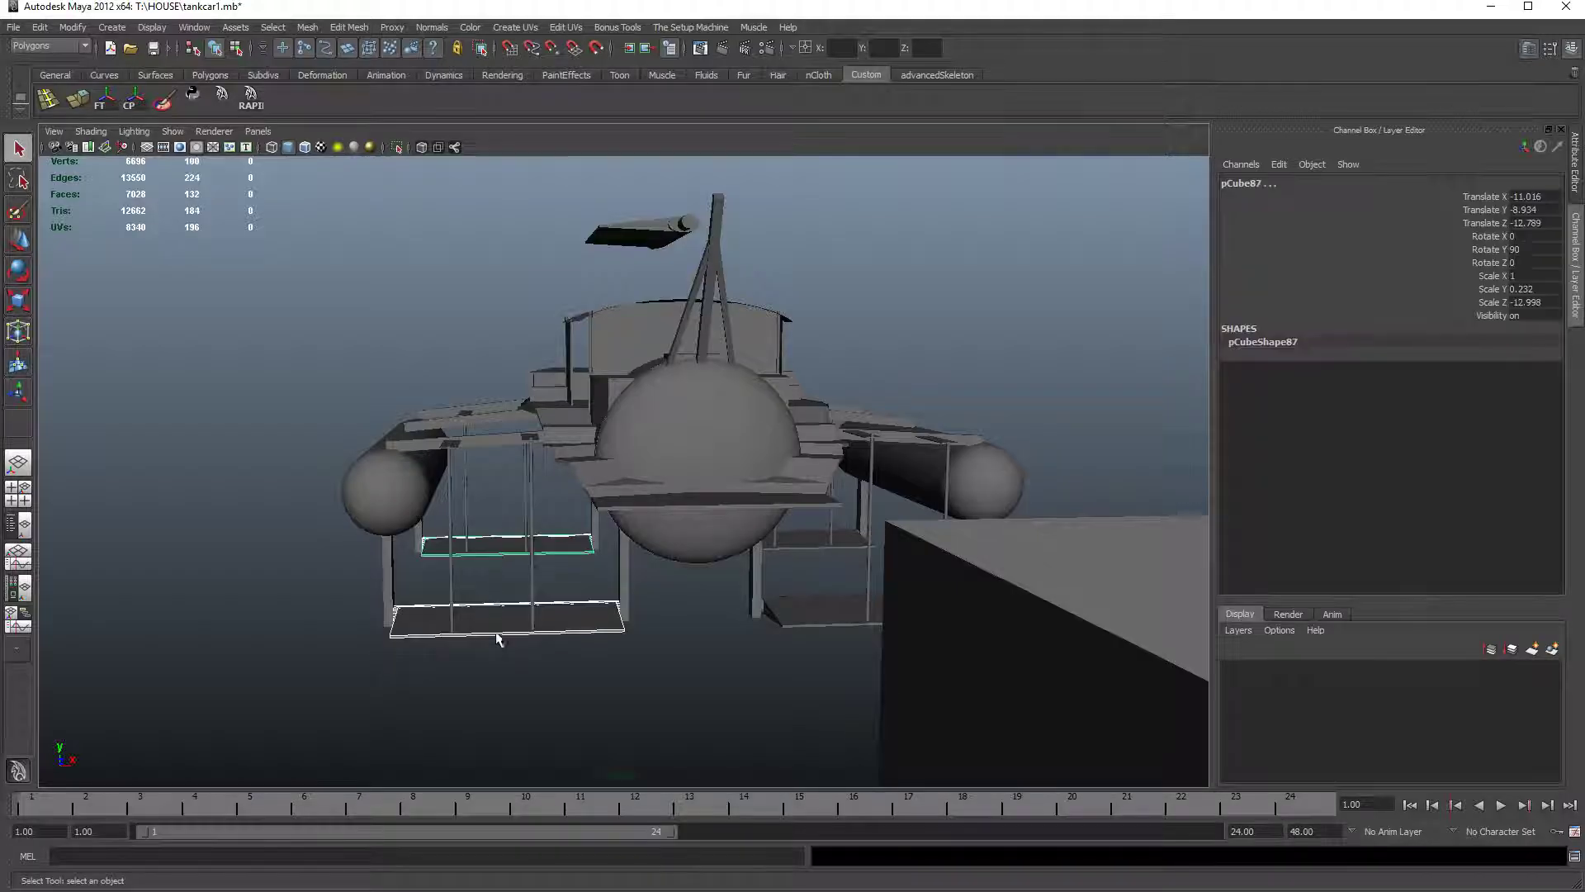
pyautogui.moveTo(780, 629); pyautogui.dragTo(814, 626)
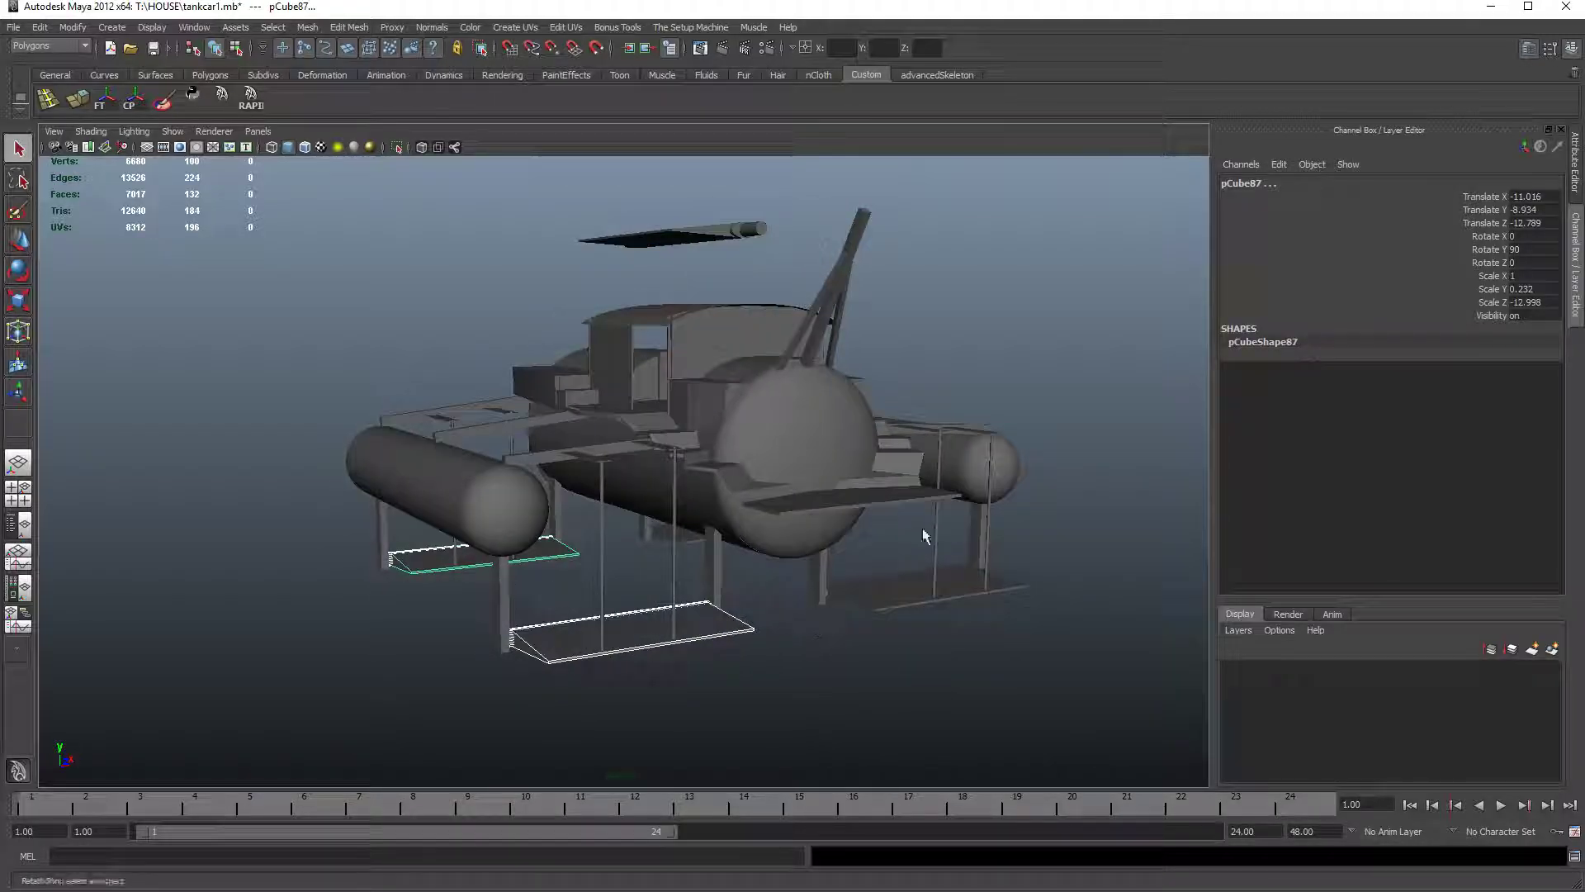
# Box-select the foils beneath the boat from a low angle, clear the selection, and inspect the boat around to its bow end
pyautogui.moveTo(972, 526); pyautogui.dragTo(525, 608)
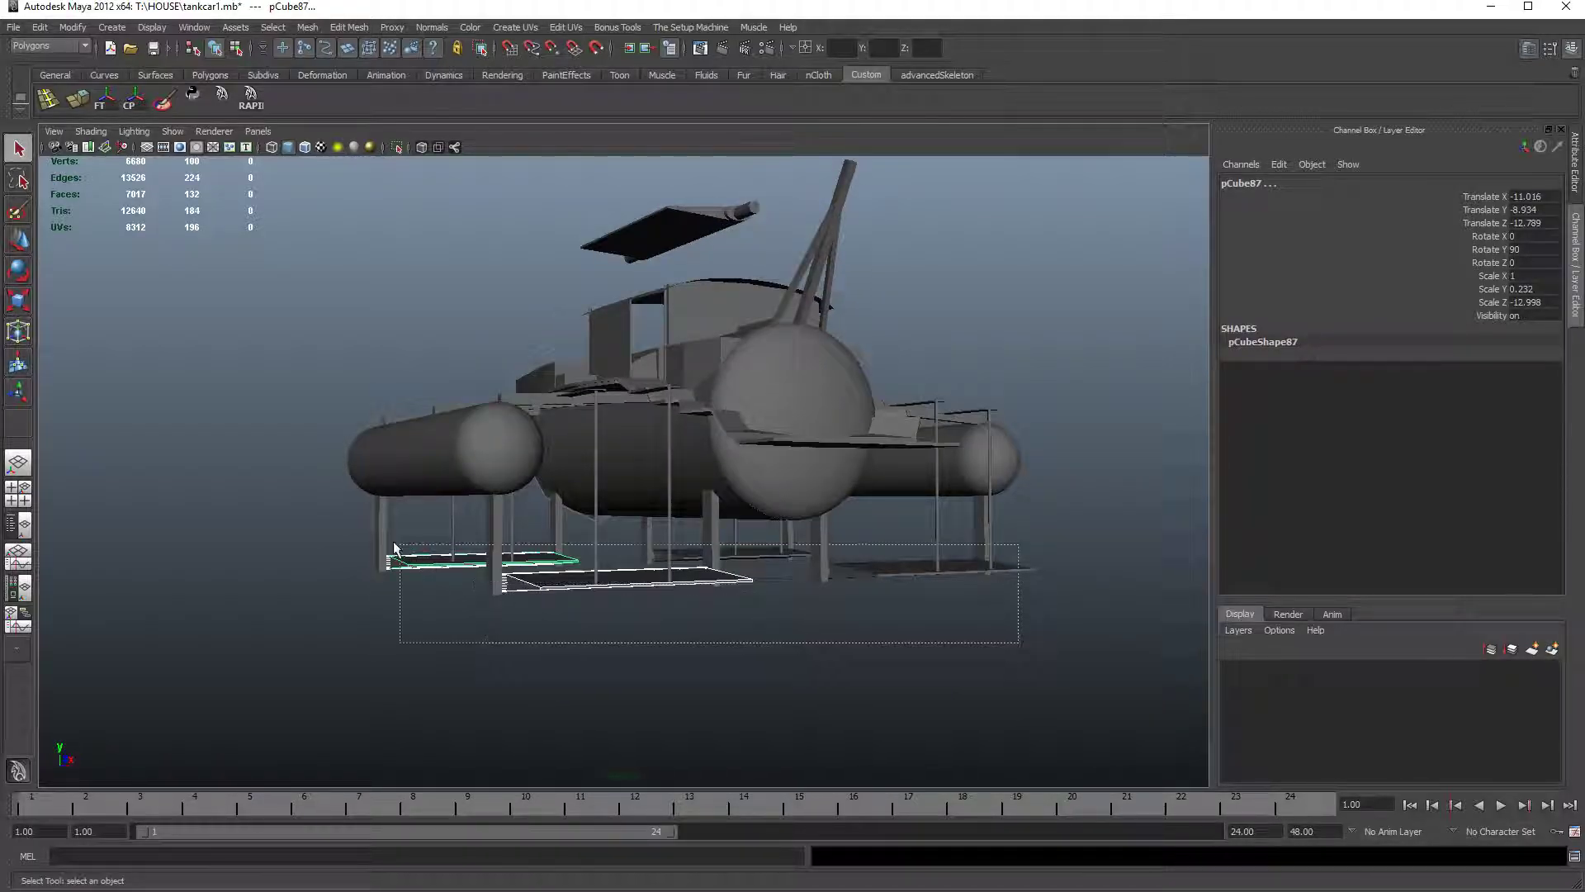
pyautogui.moveTo(388, 545); pyautogui.dragTo(390, 546)
pyautogui.click(612, 610)
pyautogui.moveTo(611, 609); pyautogui.dragTo(492, 634)
pyautogui.moveTo(612, 630); pyautogui.dragTo(468, 652)
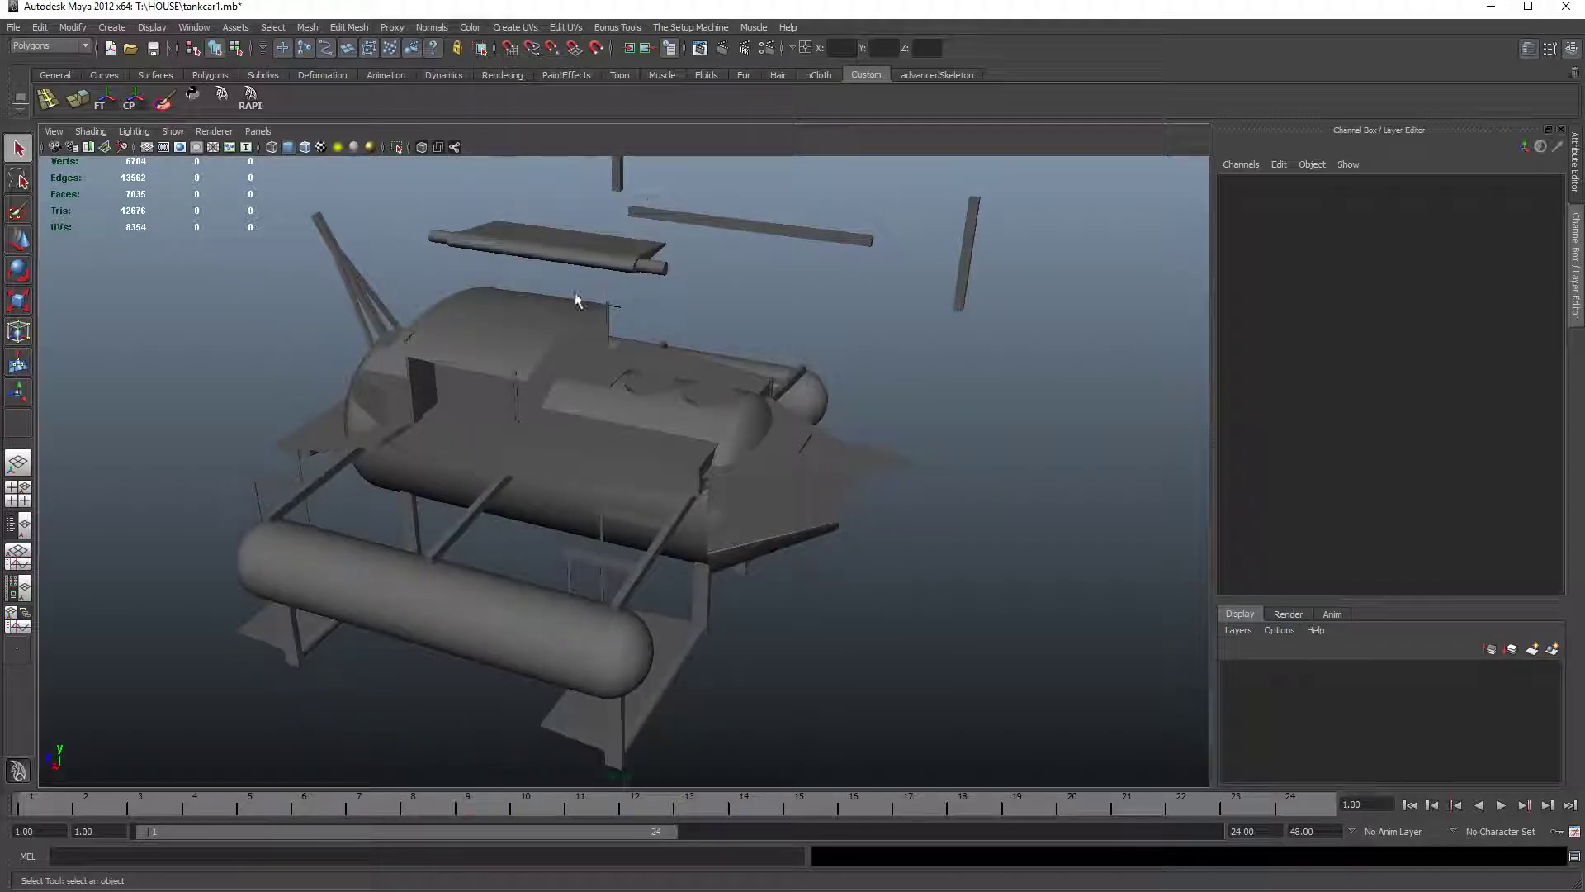
# Try rotating the whole boat group by about 22.49 degrees around Z, undo the rotation, and clear the selection
pyautogui.moveTo(583, 355); pyautogui.dragTo(958, 337)
pyautogui.click(493, 356)
pyautogui.press('e')
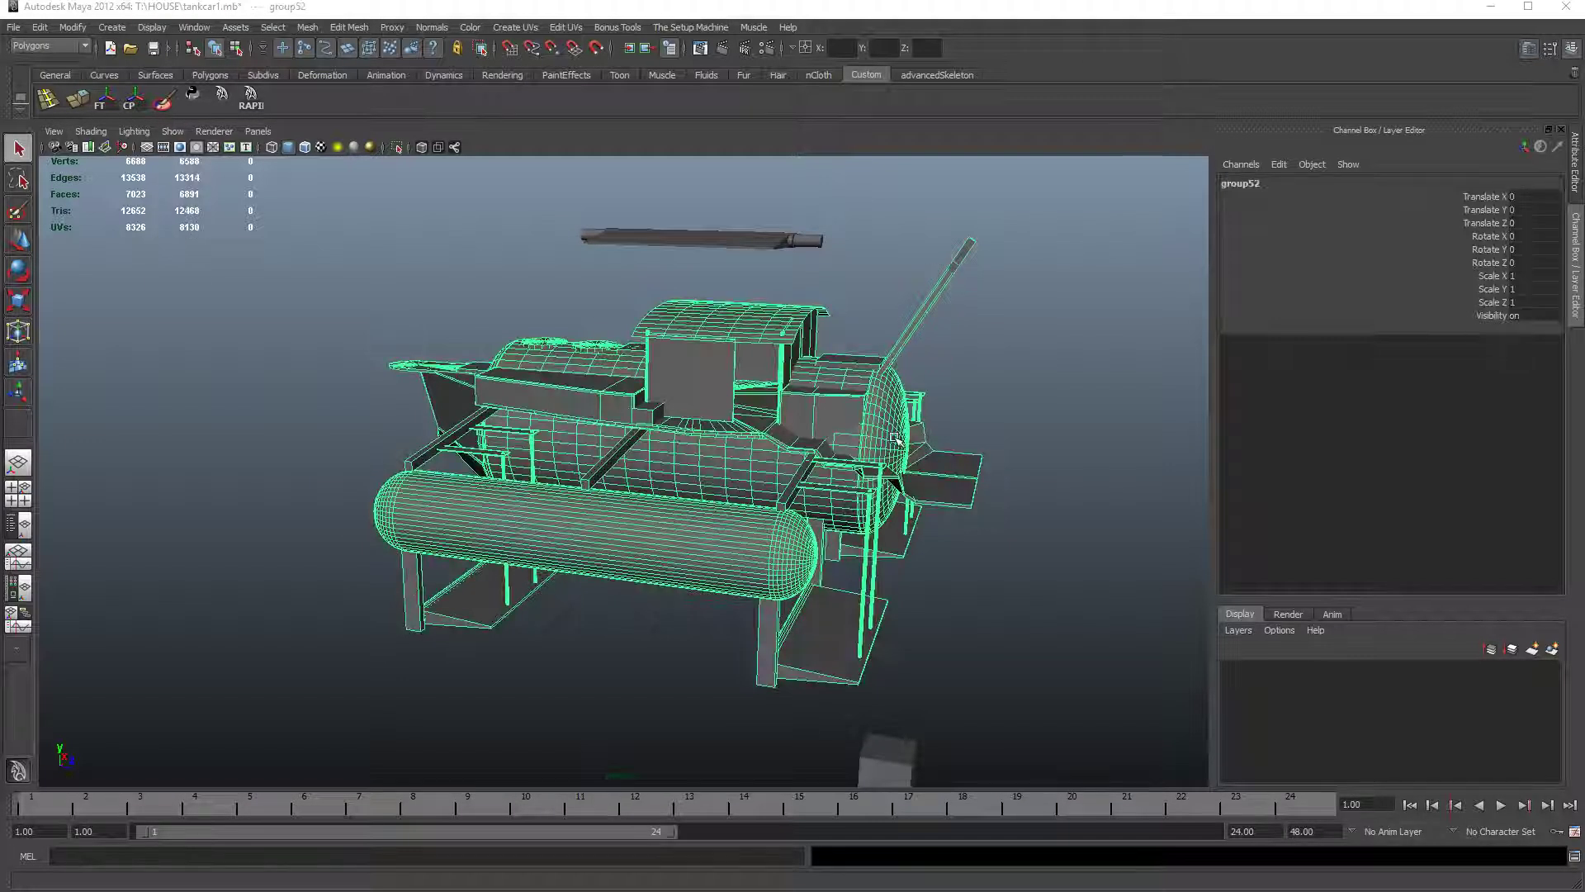
pyautogui.moveTo(685, 417); pyautogui.dragTo(659, 453)
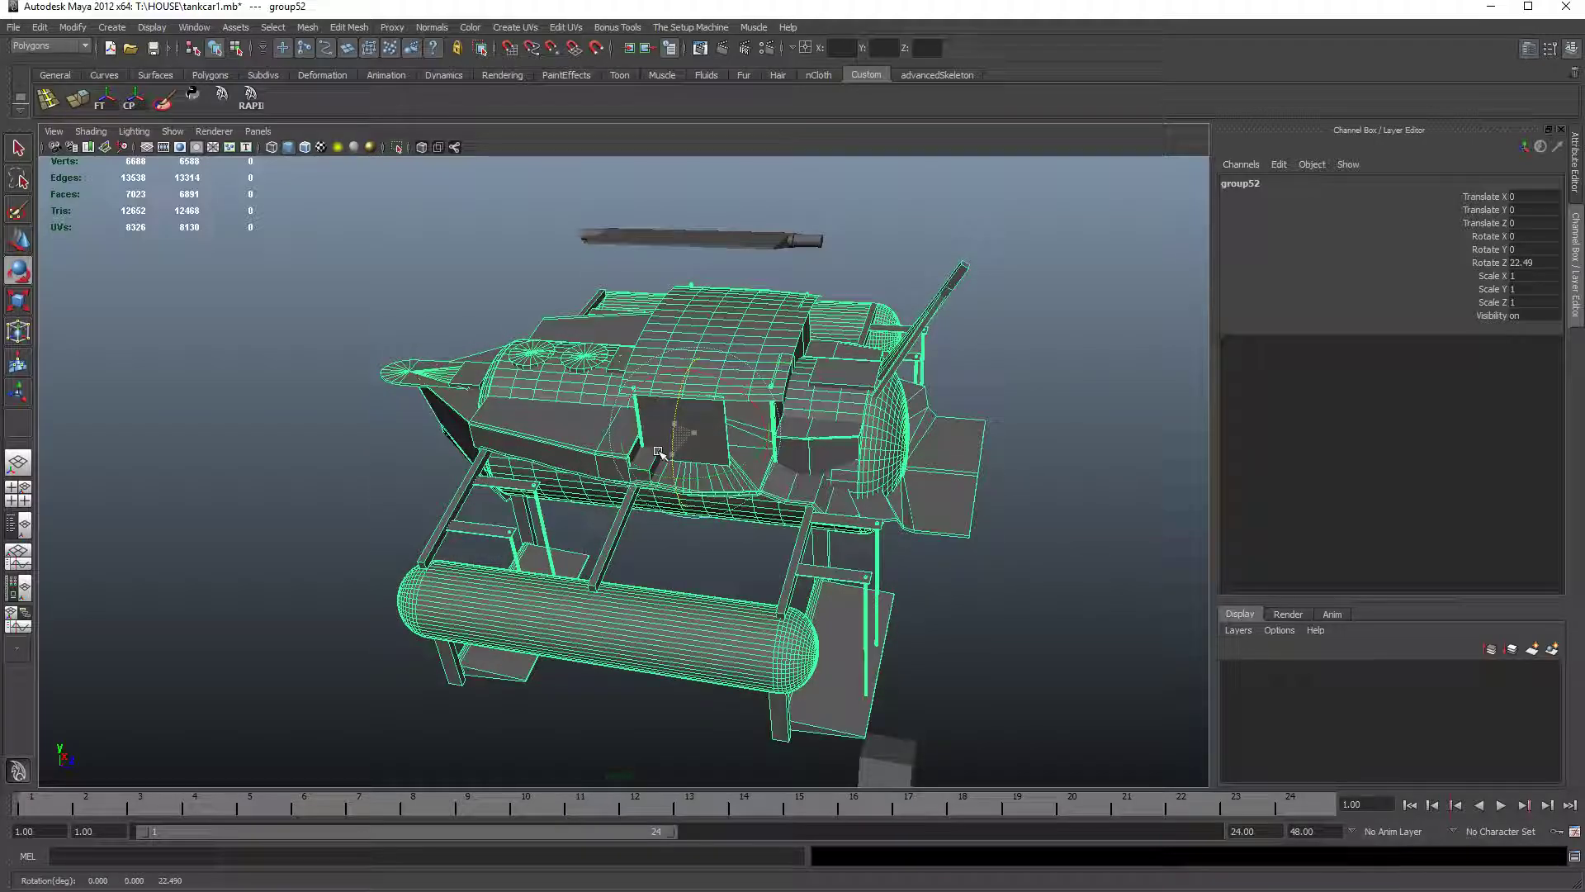
pyautogui.hotkey('ctrl', 'z')
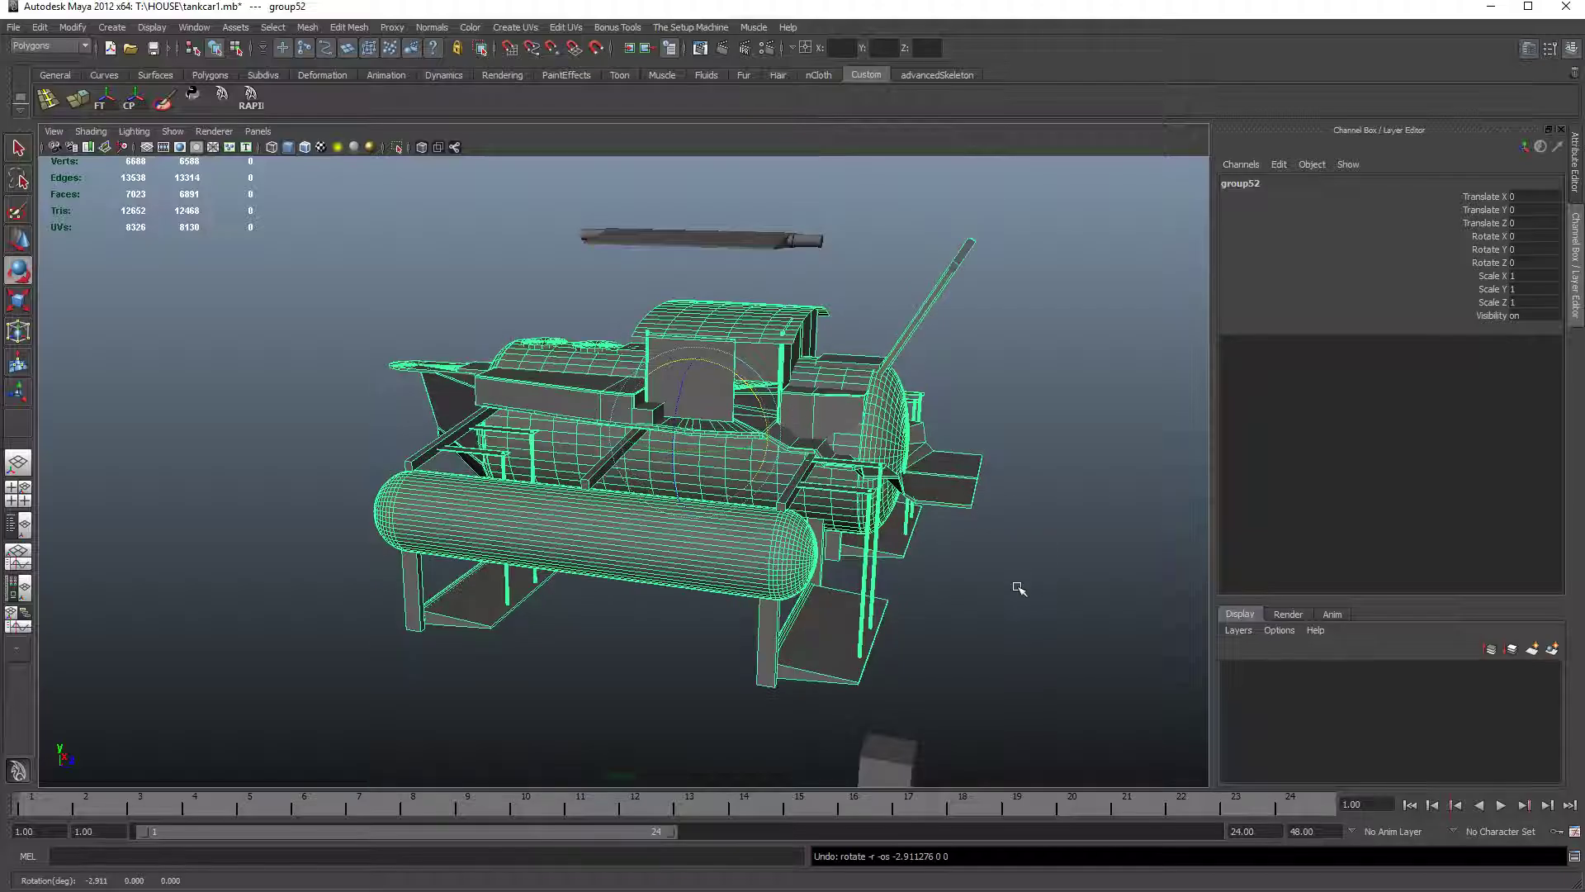
pyautogui.click(1022, 525)
pyautogui.moveTo(1022, 525); pyautogui.dragTo(923, 536)
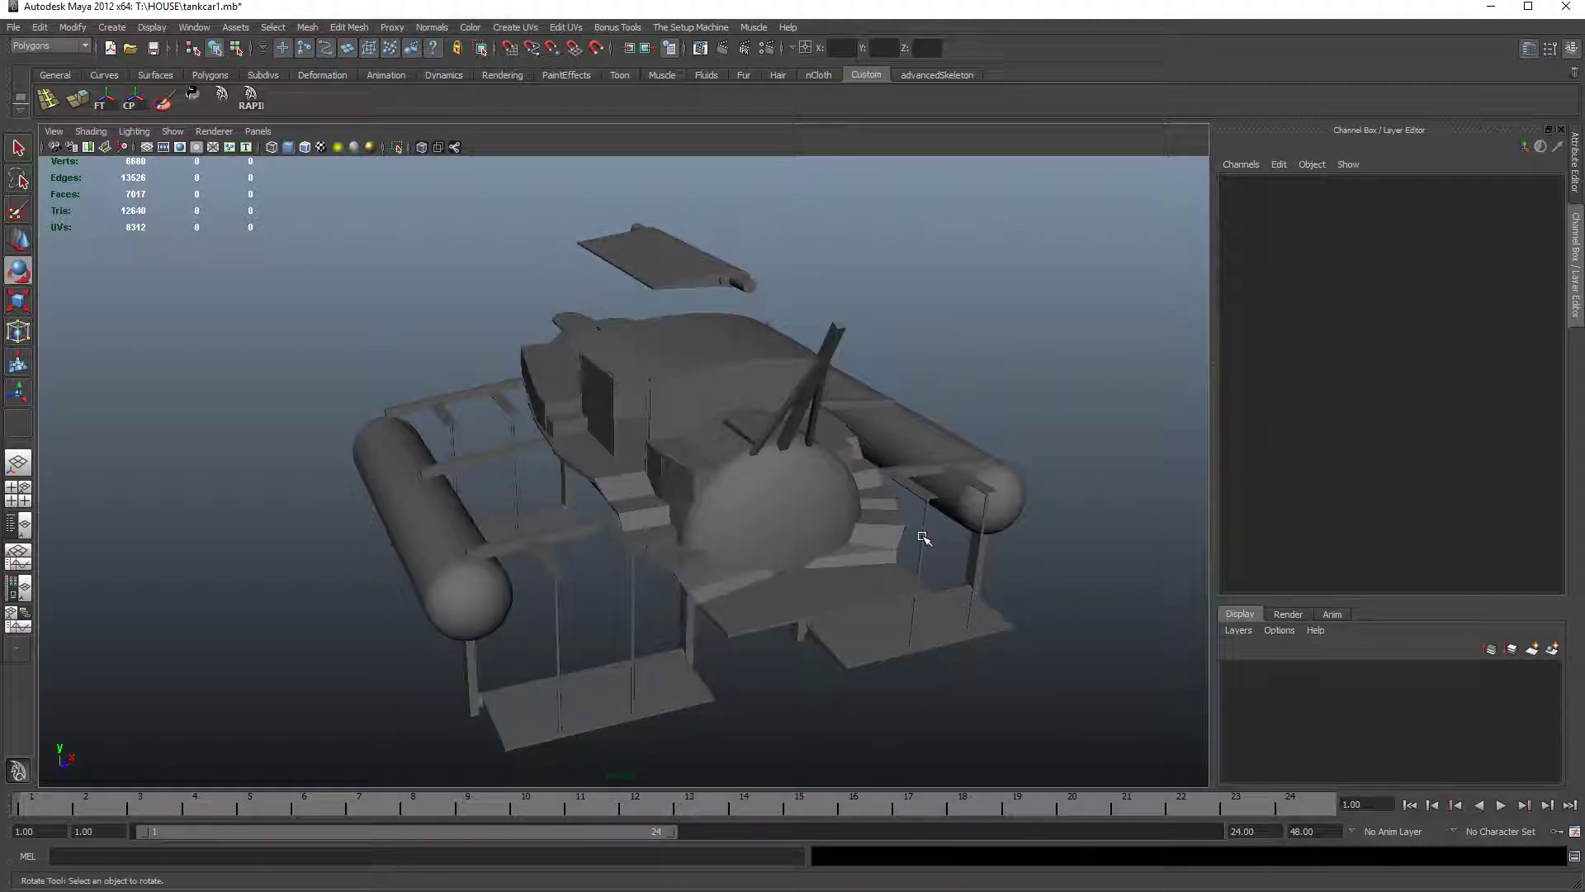
# Select the two foils on the positive X side, clear the selection, and inspect the foils and rods from below and from the dome end
pyautogui.moveTo(701, 676); pyautogui.dragTo(847, 607)
pyautogui.click(830, 640)
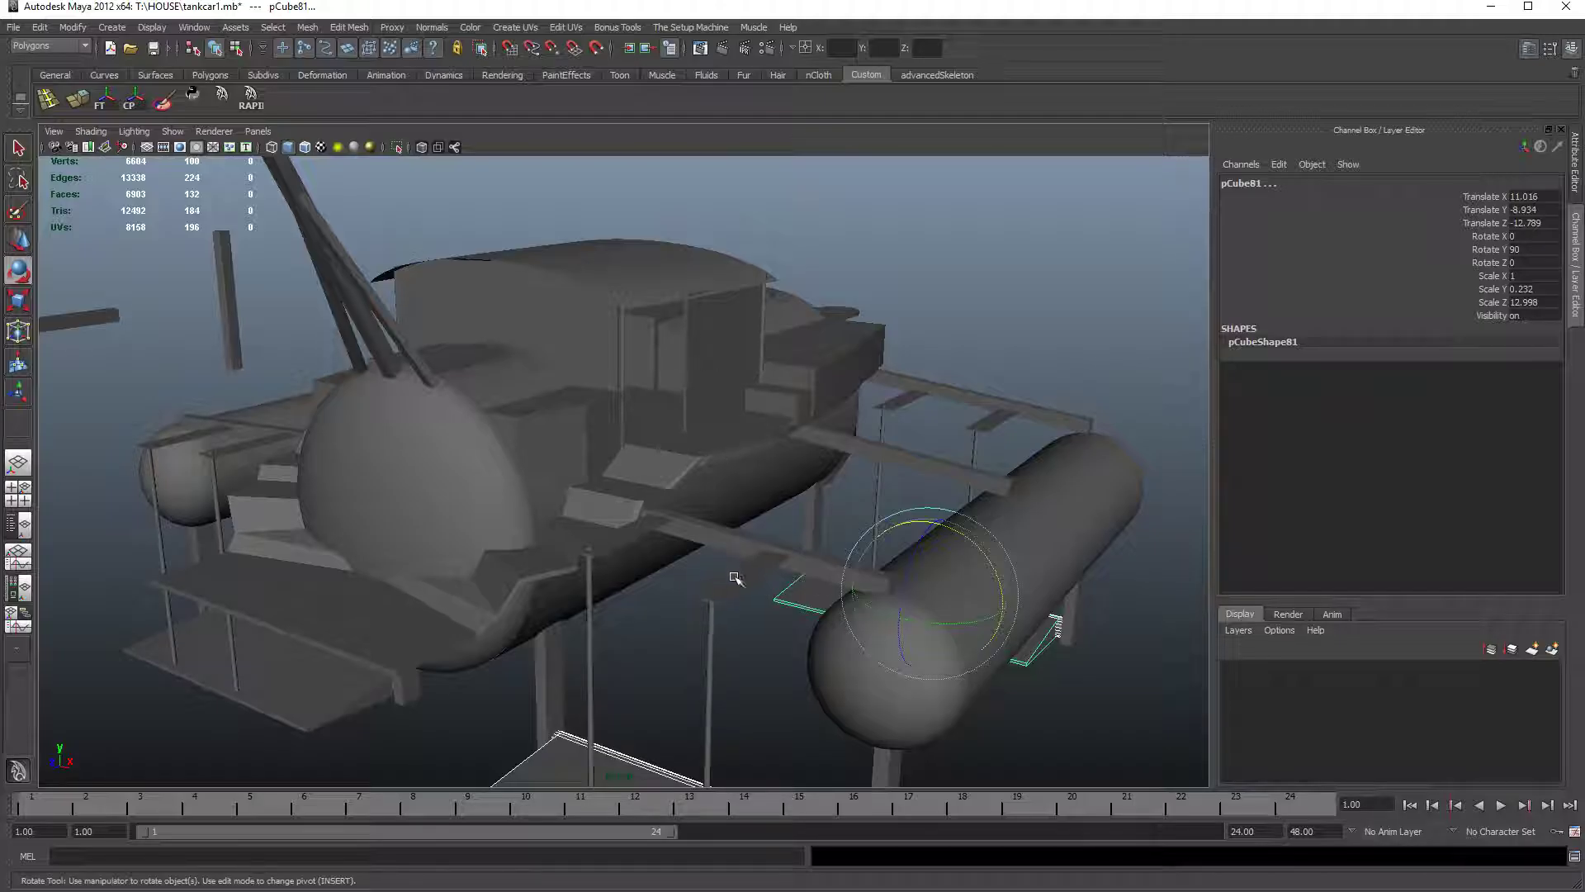
pyautogui.click(888, 314)
pyautogui.keyDown('alt'); pyautogui.moveTo(908, 318); pyautogui.dragTo(877, 343); pyautogui.keyUp('alt')
pyautogui.keyDown('alt'); pyautogui.moveTo(518, 597); pyautogui.dragTo(538, 556); pyautogui.keyUp('alt')
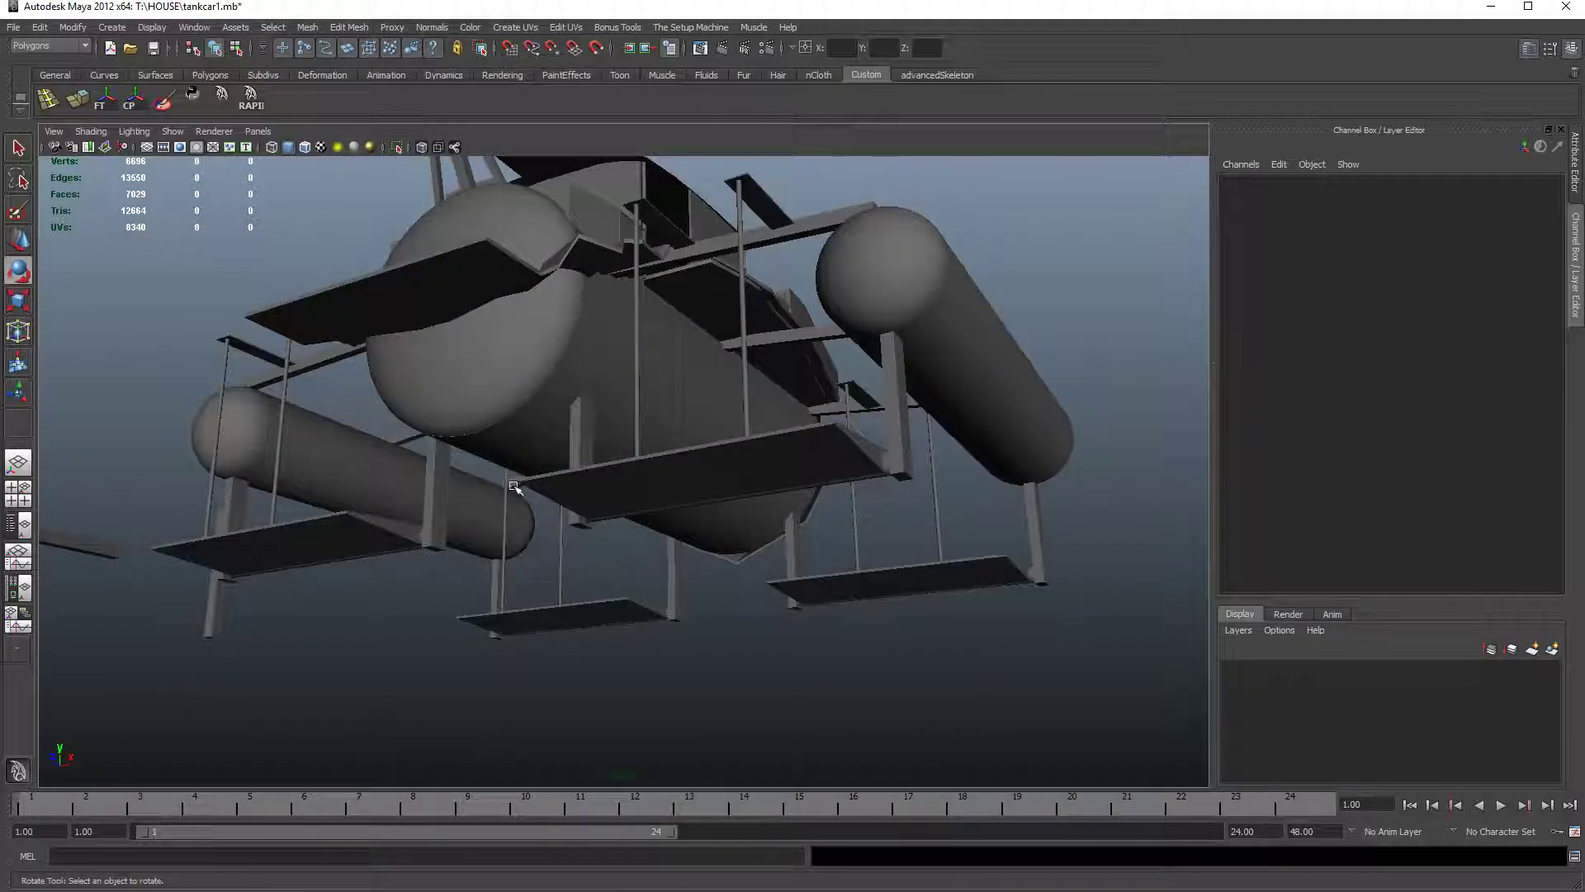
pyautogui.keyDown('alt'); pyautogui.moveTo(529, 440); pyautogui.dragTo(563, 605); pyautogui.keyUp('alt')
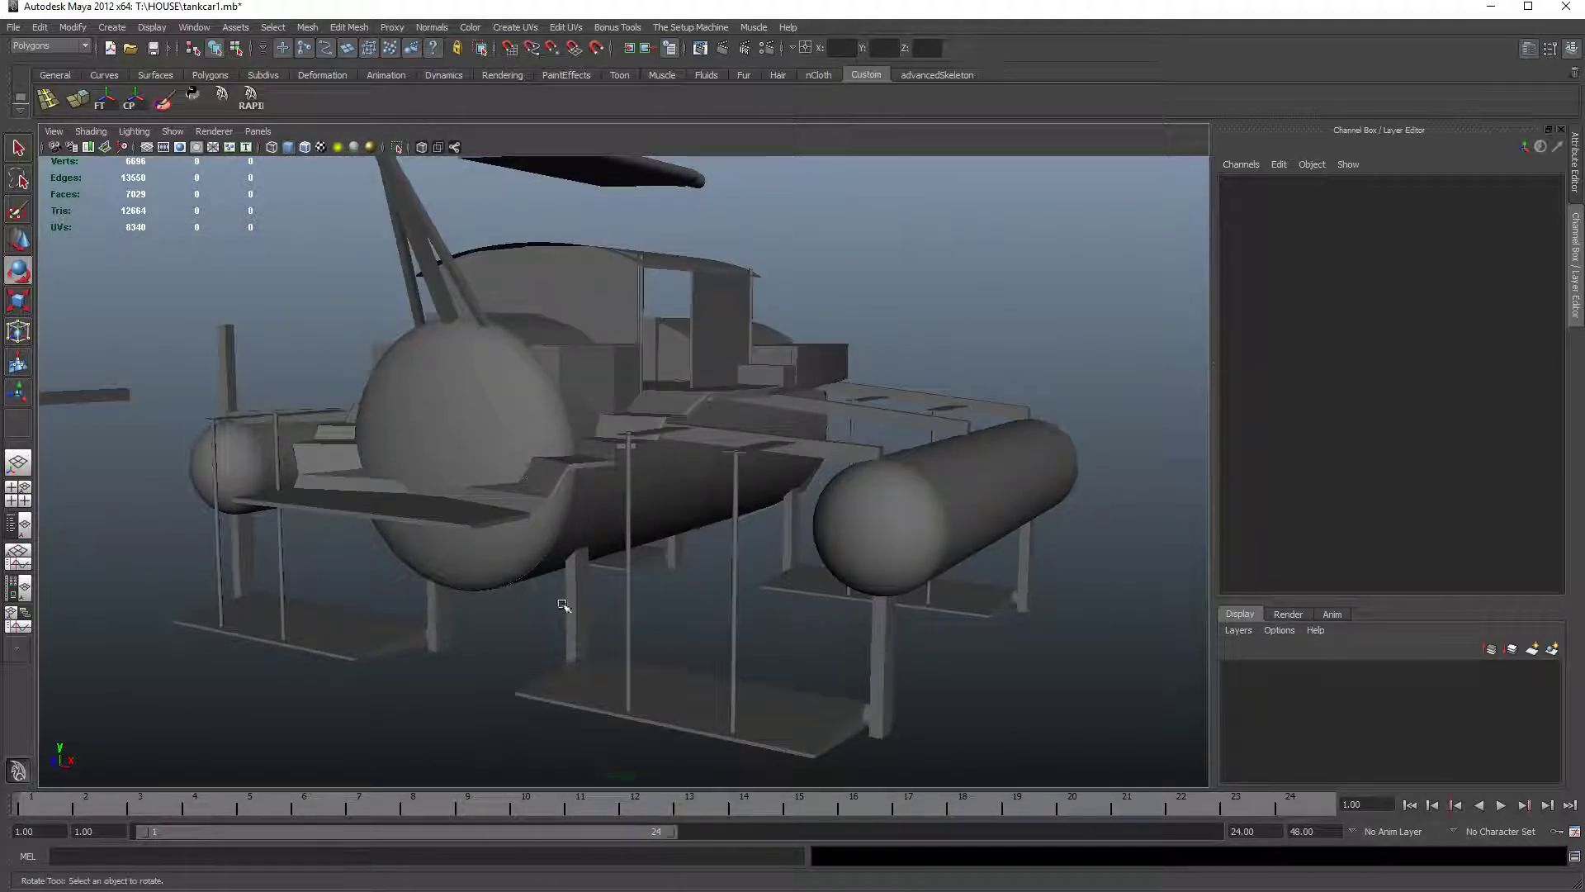
# Select the dome-end foils on the two sides alternately for comparison, and inspect their rods and brackets around the boat
pyautogui.click(612, 720)
pyautogui.click(364, 639)
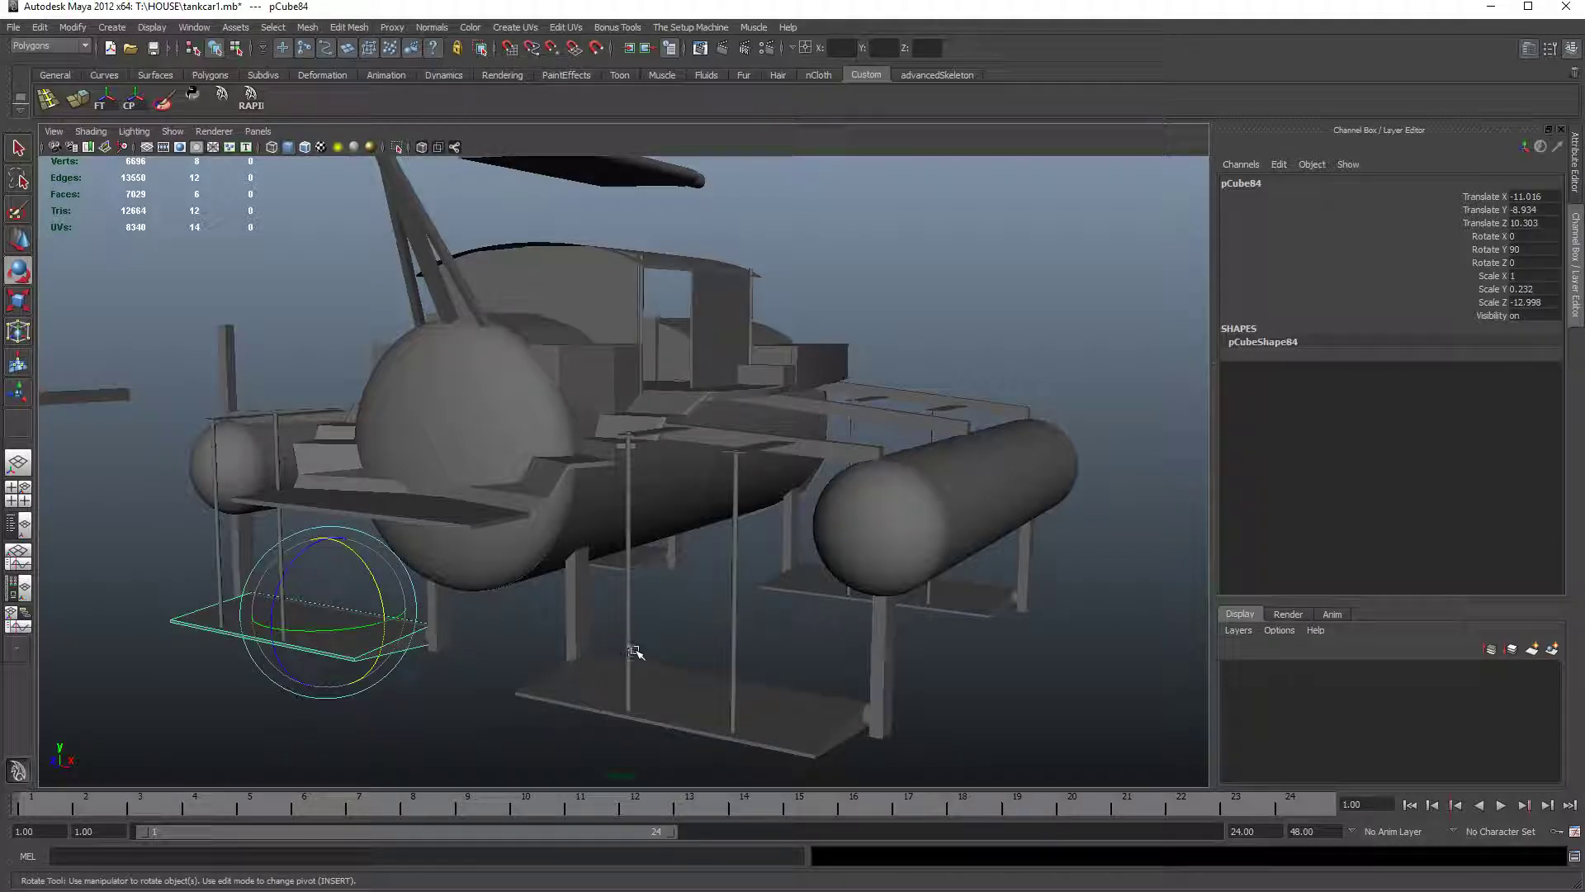
pyautogui.click(663, 672)
pyautogui.click(381, 621)
pyautogui.keyDown('alt'); pyautogui.moveTo(776, 597); pyautogui.dragTo(508, 501); pyautogui.keyUp('alt')
pyautogui.click(661, 591)
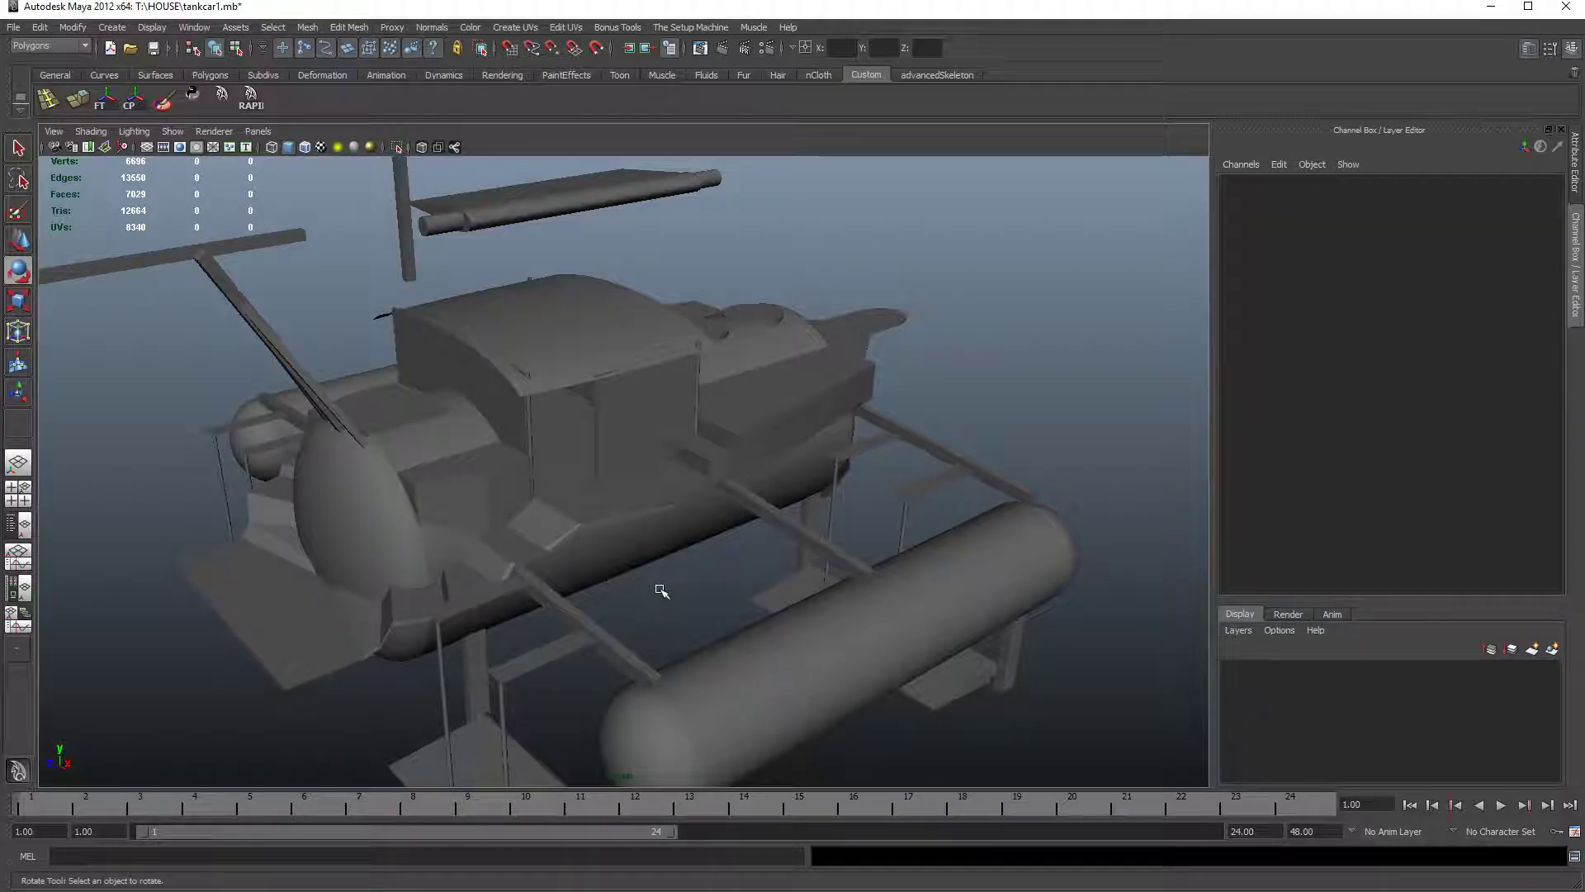
pyautogui.keyDown('alt'); pyautogui.moveTo(661, 591); pyautogui.dragTo(675, 661); pyautogui.keyUp('alt')
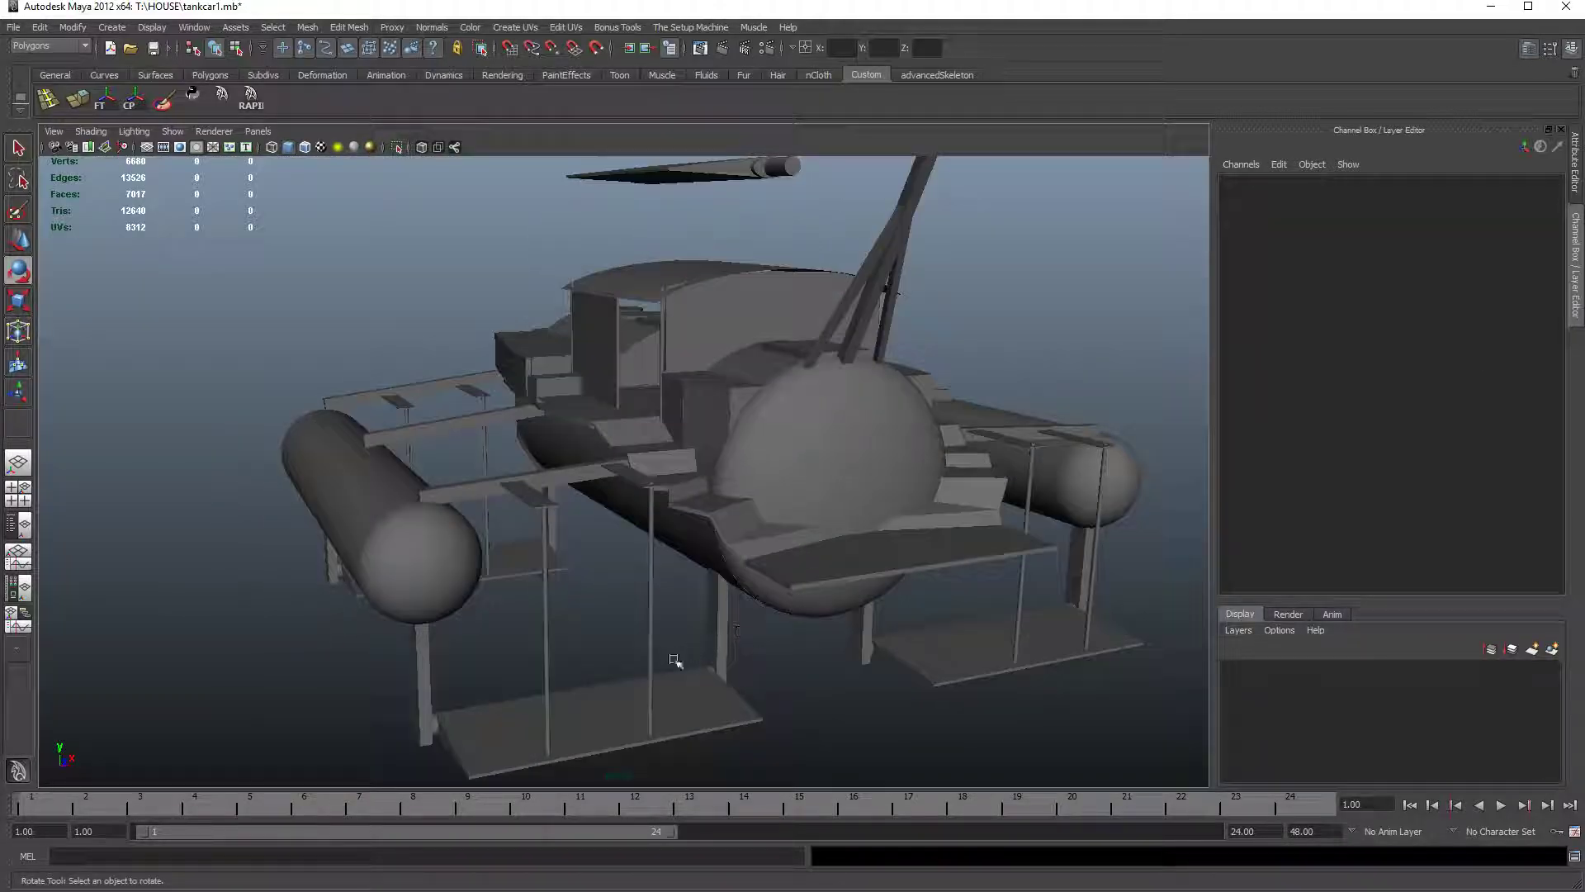
# Select the two foils on the negative X side together and the dome-end foil opposite them, clear the selection, and view the deck from above
pyautogui.click(604, 703)
pyautogui.keyDown('shift'); pyautogui.click(510, 536); pyautogui.keyUp('shift')
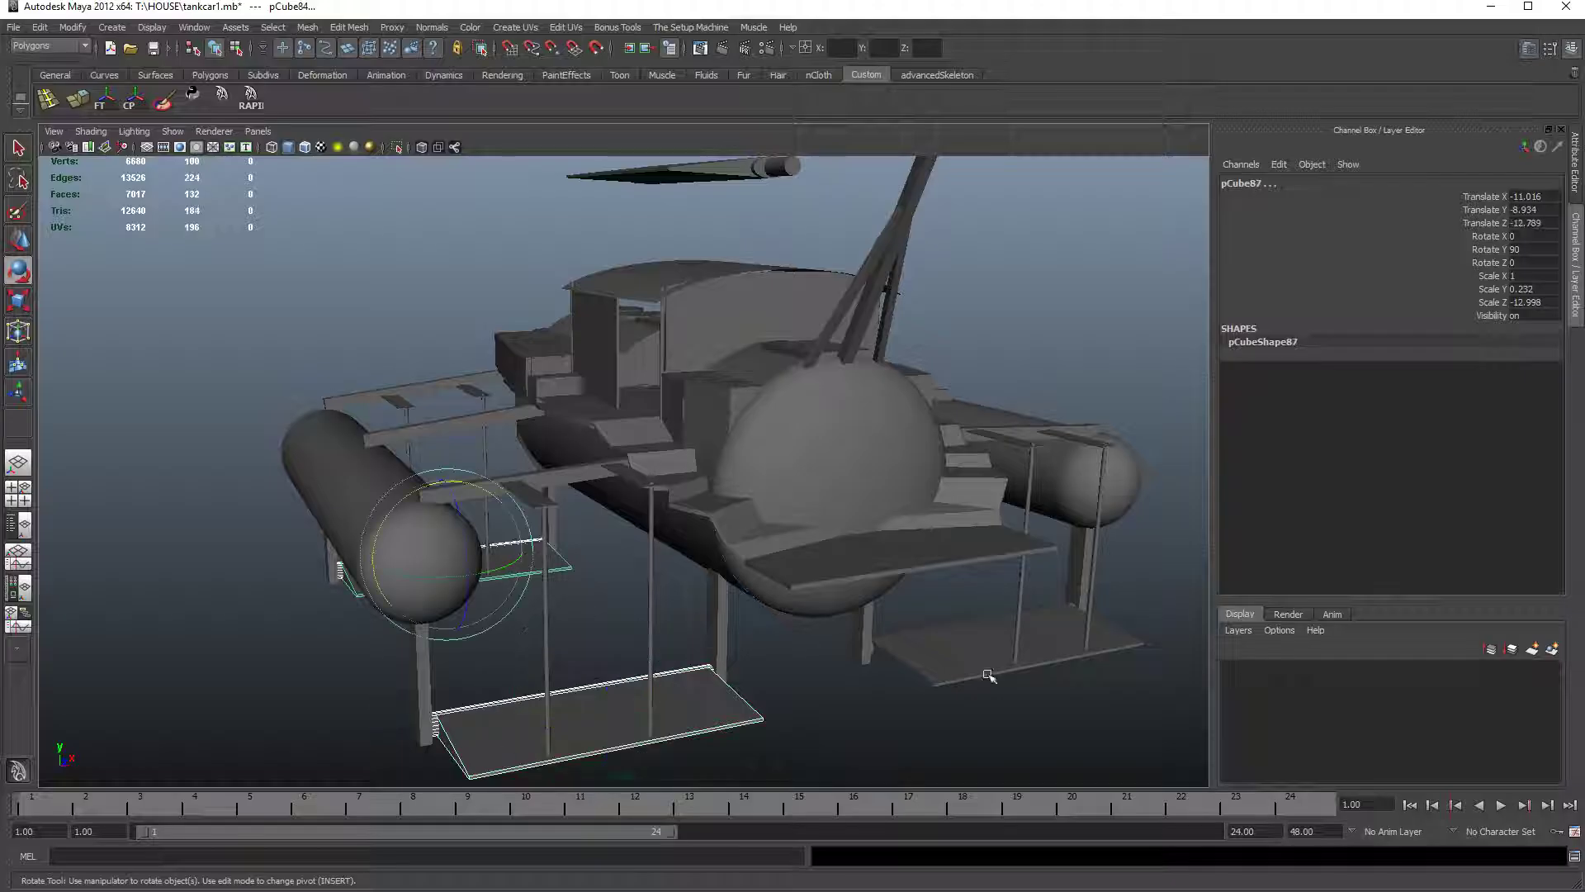
pyautogui.click(947, 619)
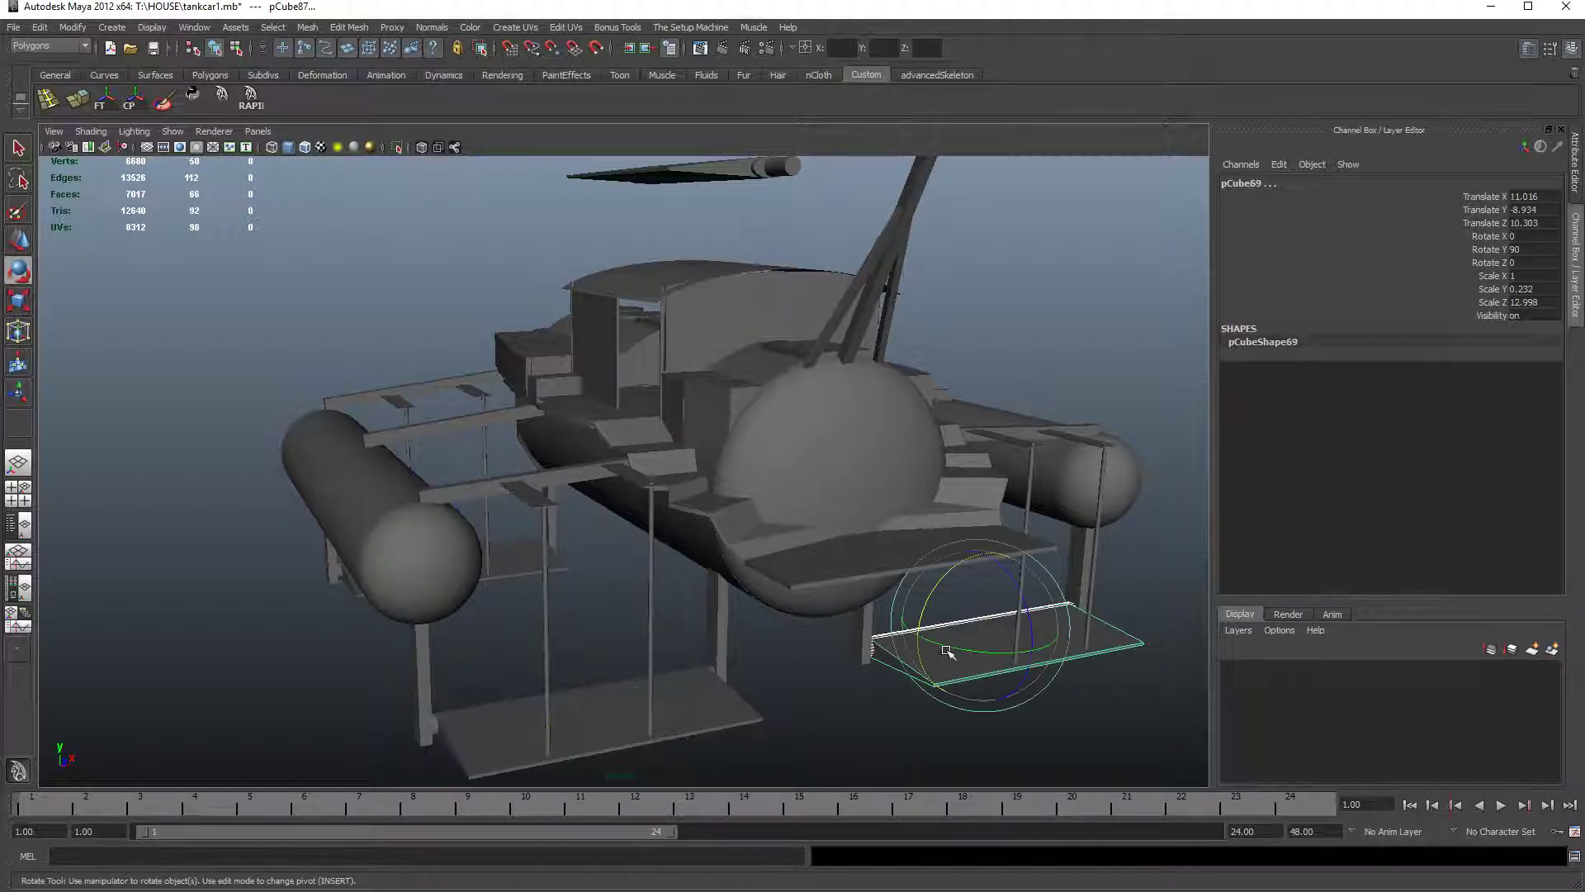
pyautogui.click(856, 680)
pyautogui.keyDown('alt'); pyautogui.moveTo(856, 679); pyautogui.dragTo(768, 631); pyautogui.keyUp('alt')
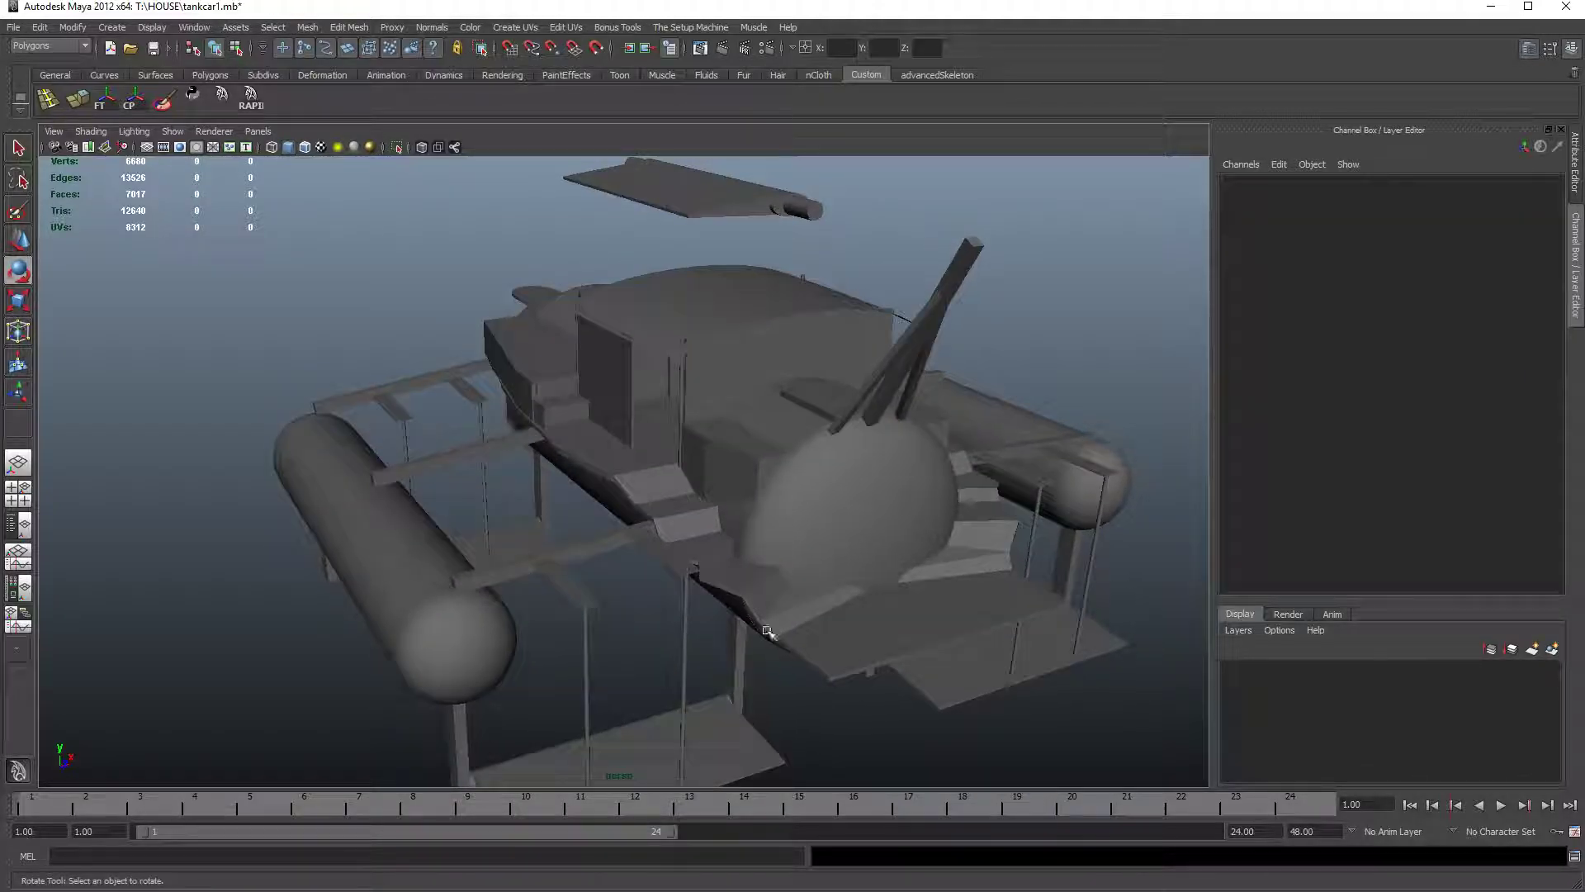